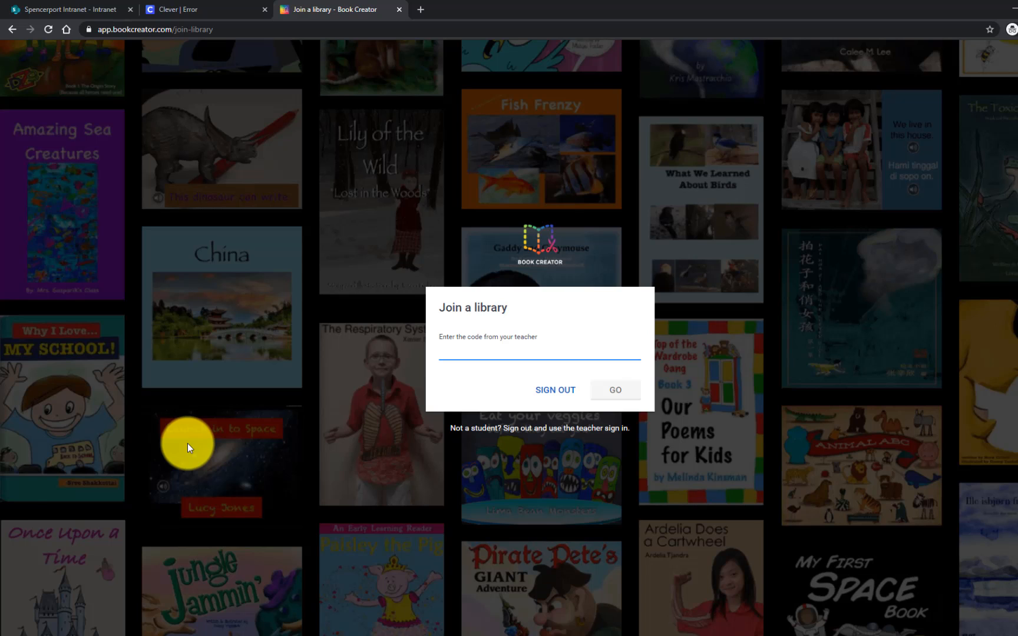
Paste the teacher's class code into the code field and submit it to join the library
right_click(461, 353)
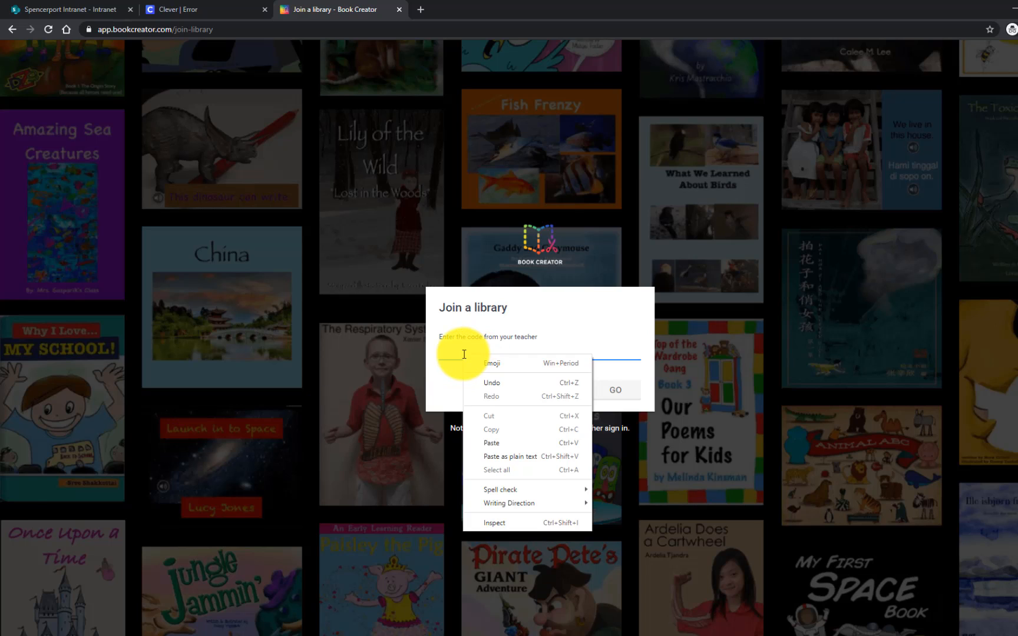
left_click(452, 352)
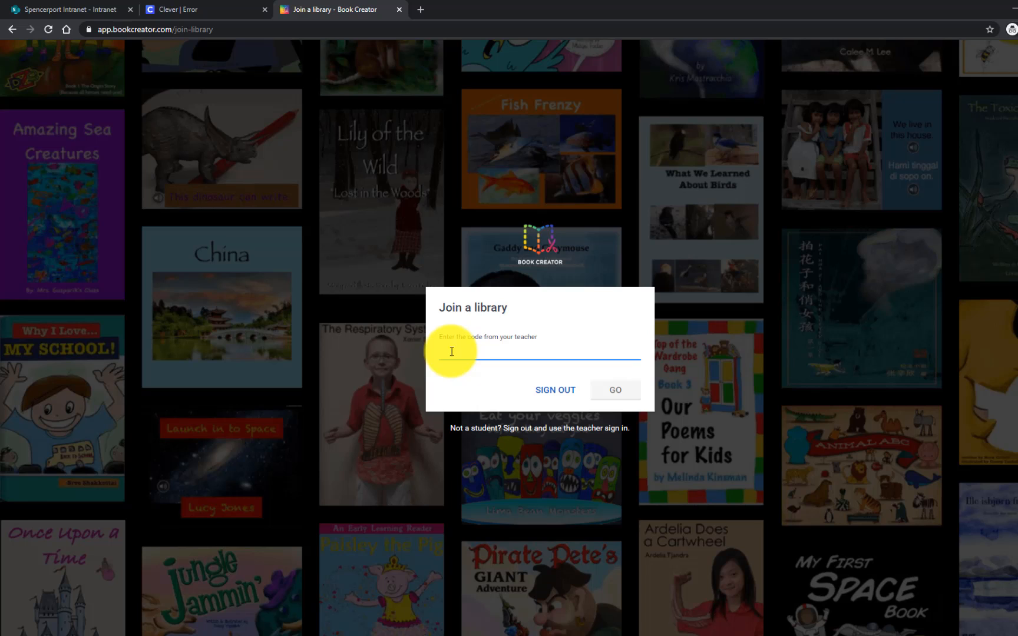
key("ctrl+v")
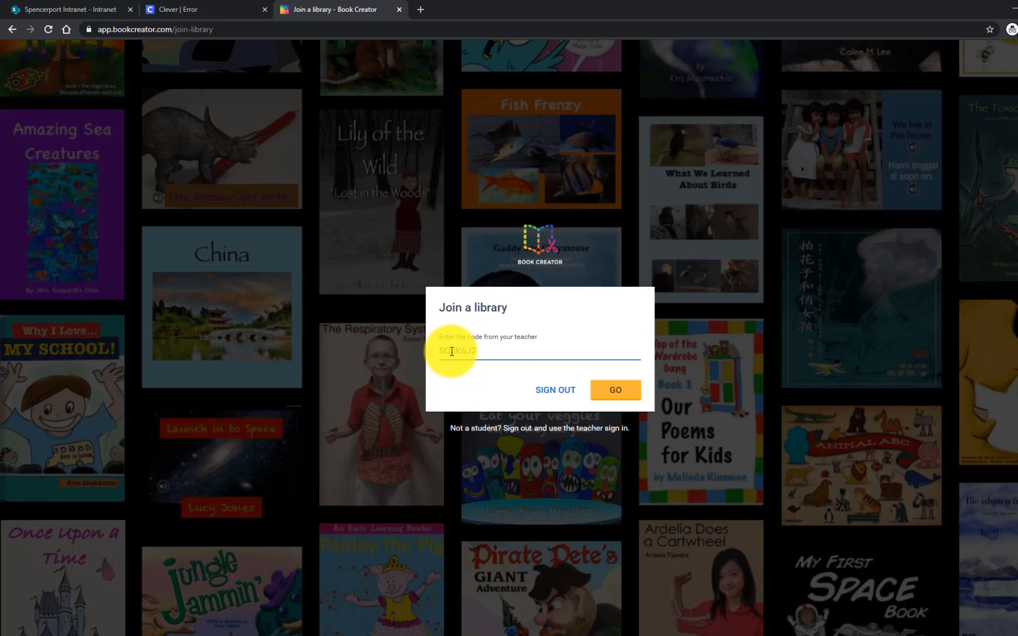
left_click(631, 398)
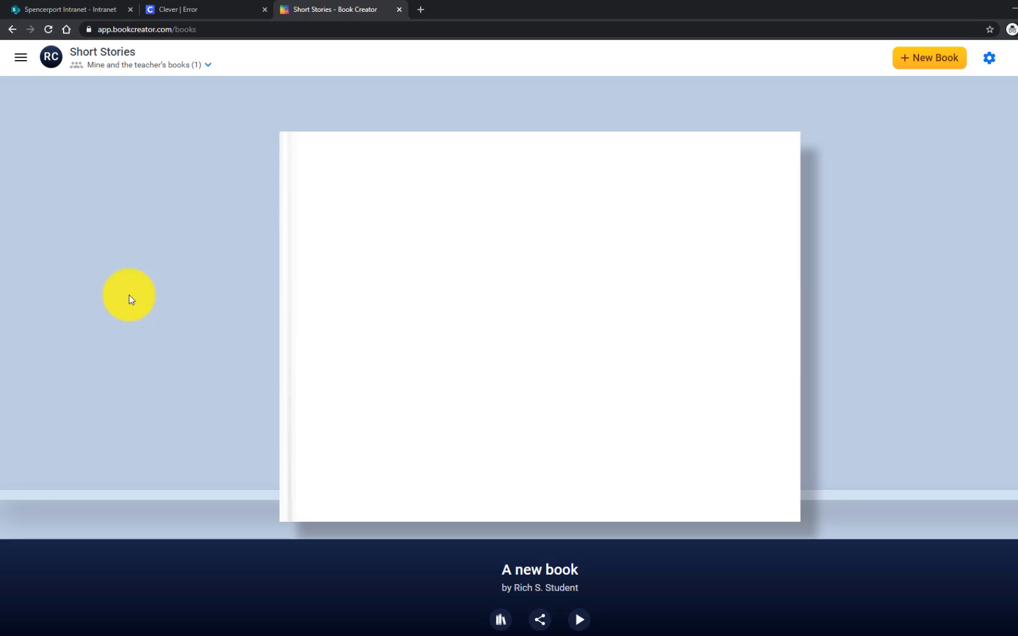
Join another library by pasting the class code, then start a new book
left_click(19, 61)
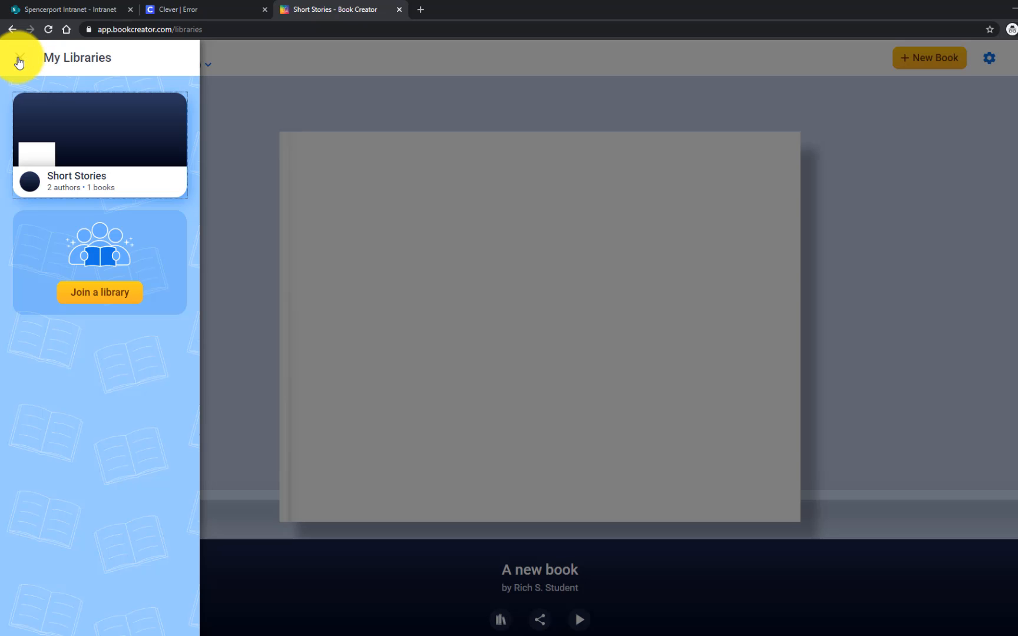
left_click(101, 293)
left_click(528, 353)
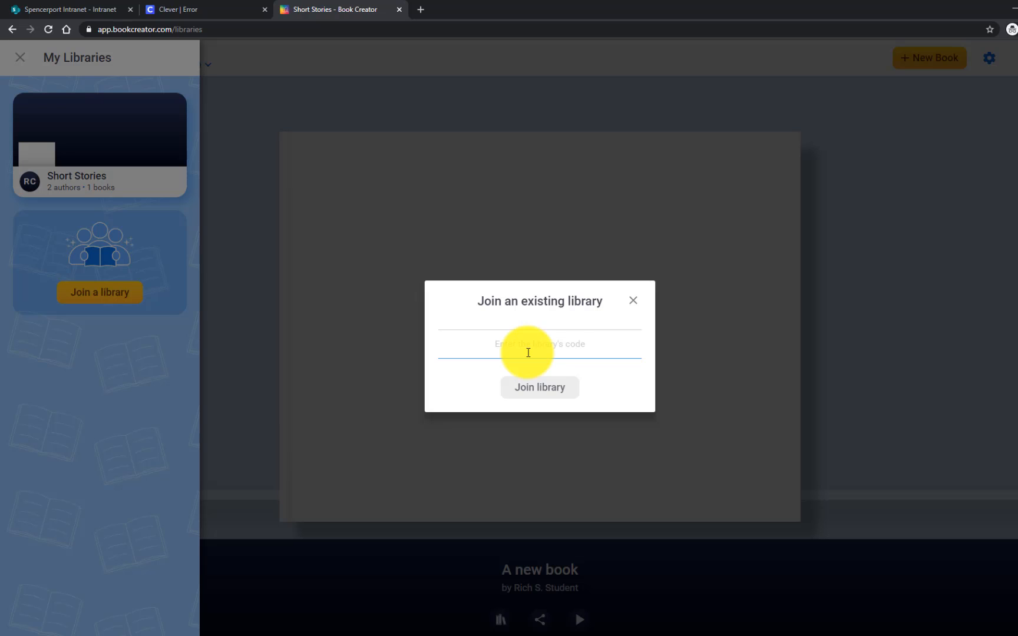
key("Return")
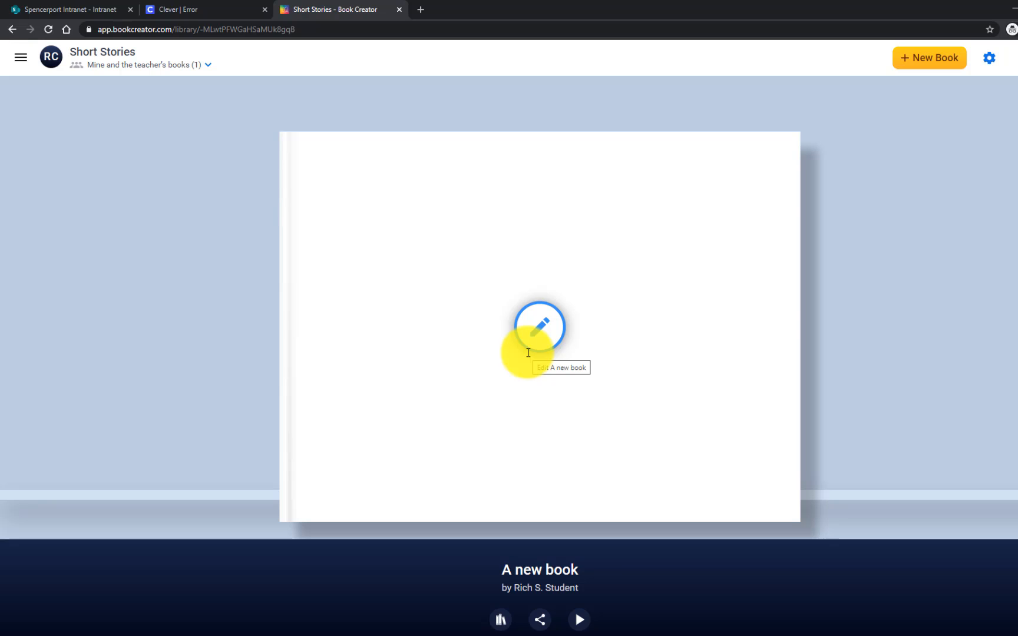
left_click(931, 64)
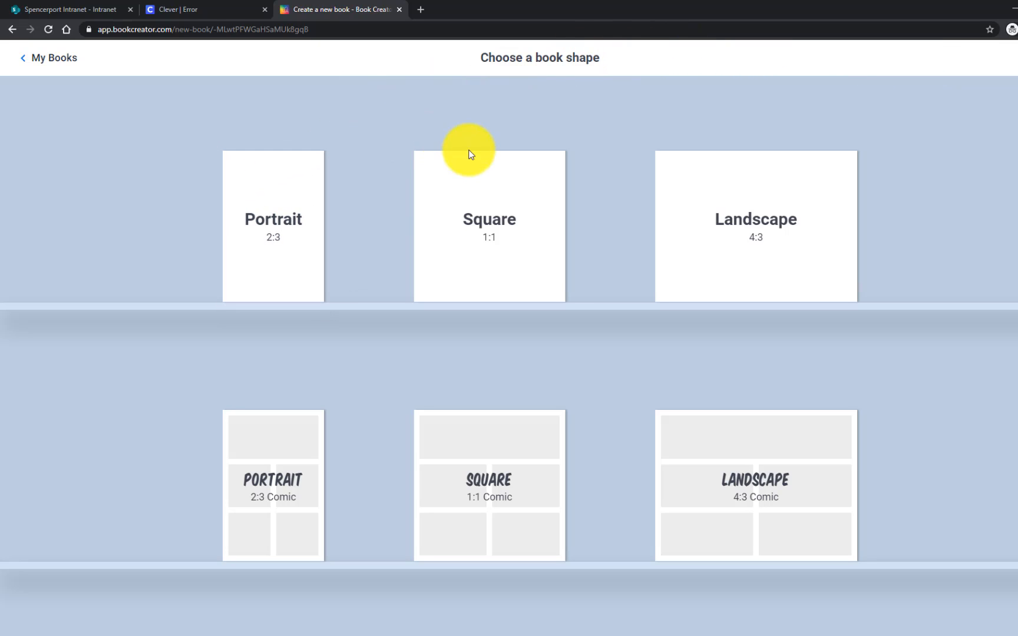
Create a Landscape 4:3 book after checking the story text in the Word document
left_click(785, 210)
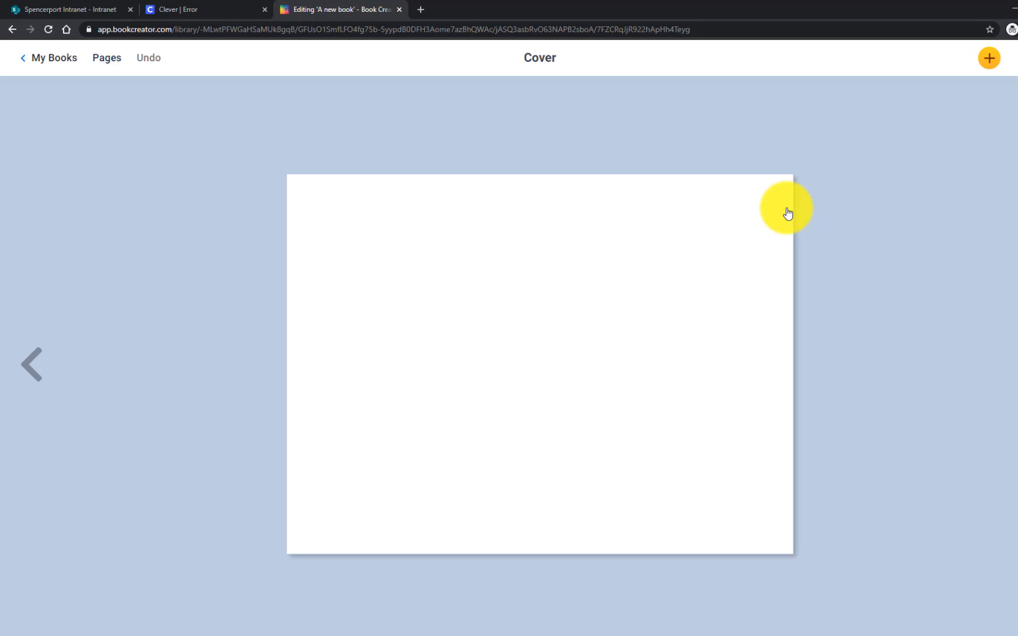
left_click_drag(1017, 312, 446, 0)
left_click(421, 277)
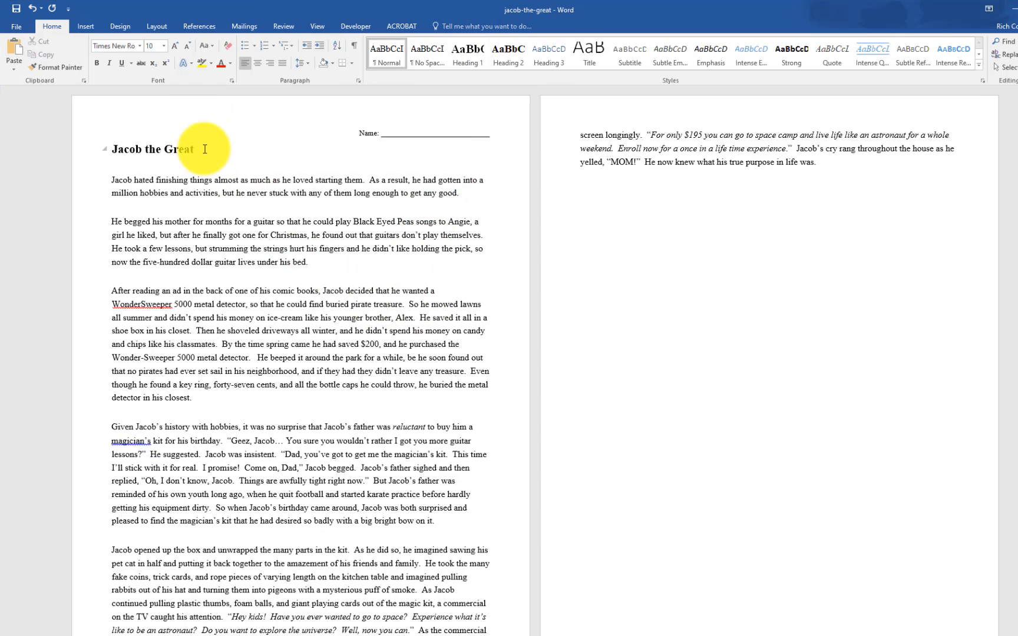
left_click_drag(154, 4, 1017, 272)
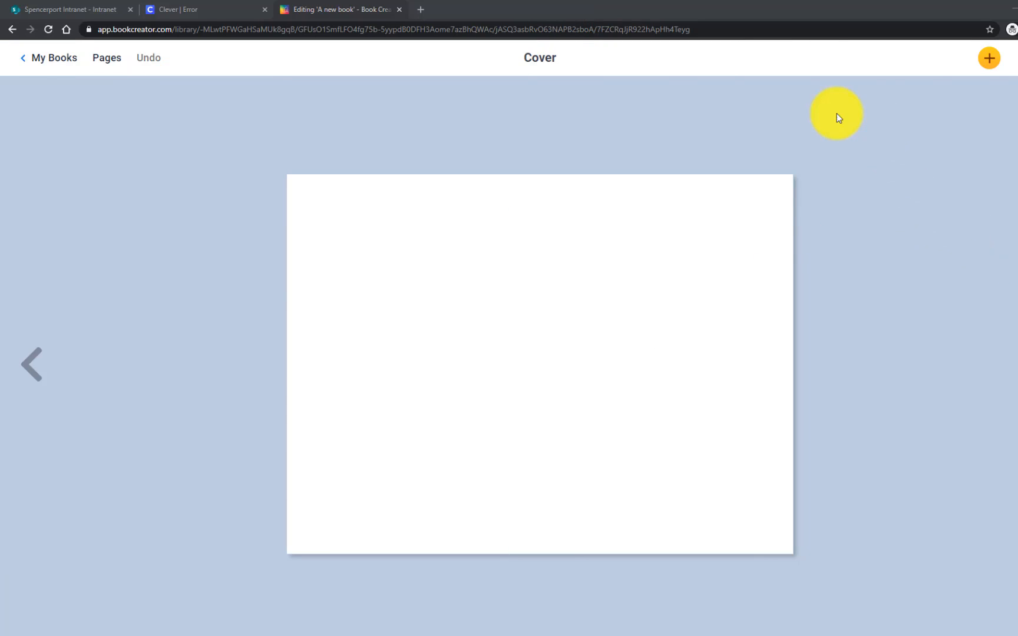
left_click(989, 58)
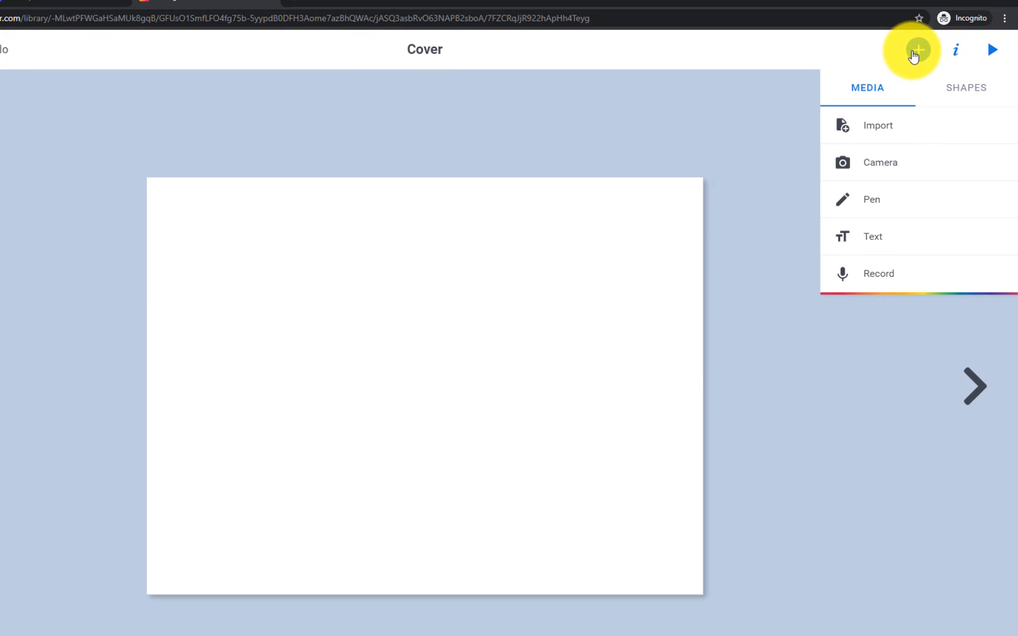
Add a 'Jacob The Great' text box to the cover and open its formatting settings
left_click(916, 53)
left_click(917, 52)
left_click(872, 236)
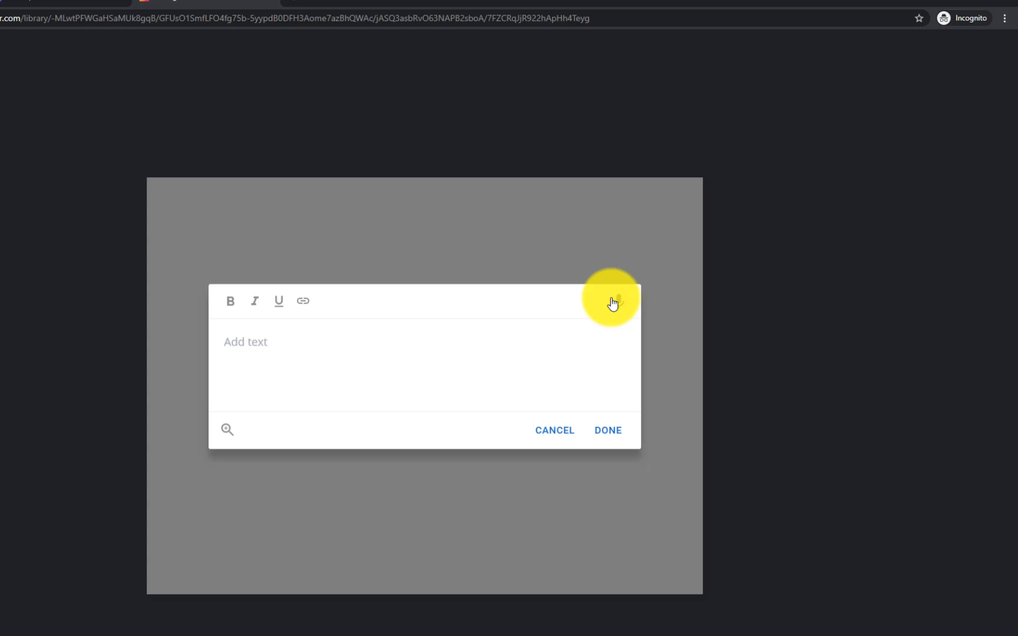
type("Jacob The Great")
left_click(607, 431)
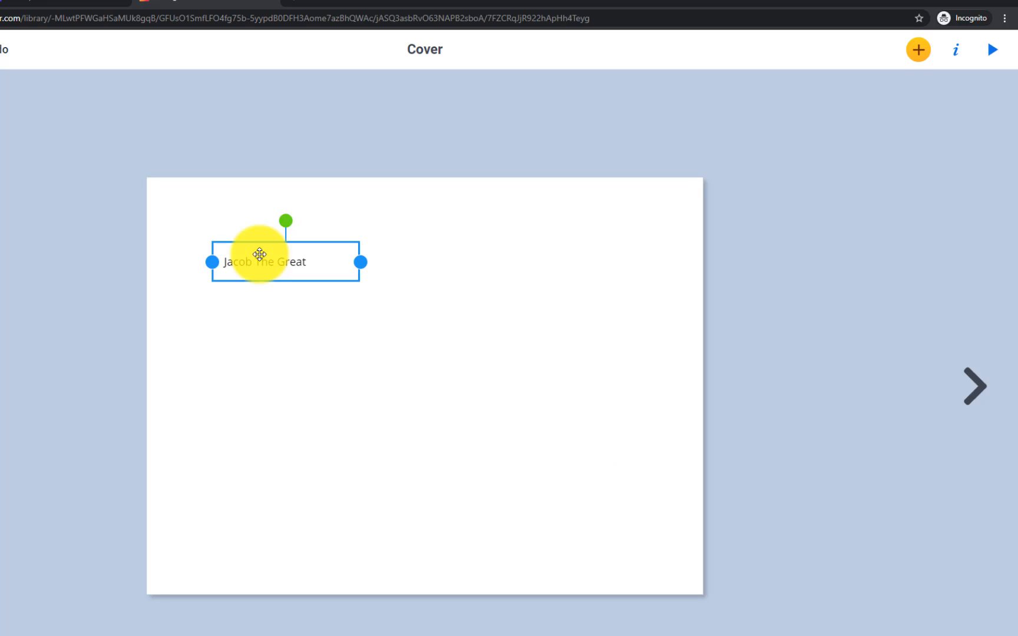
right_click(264, 266)
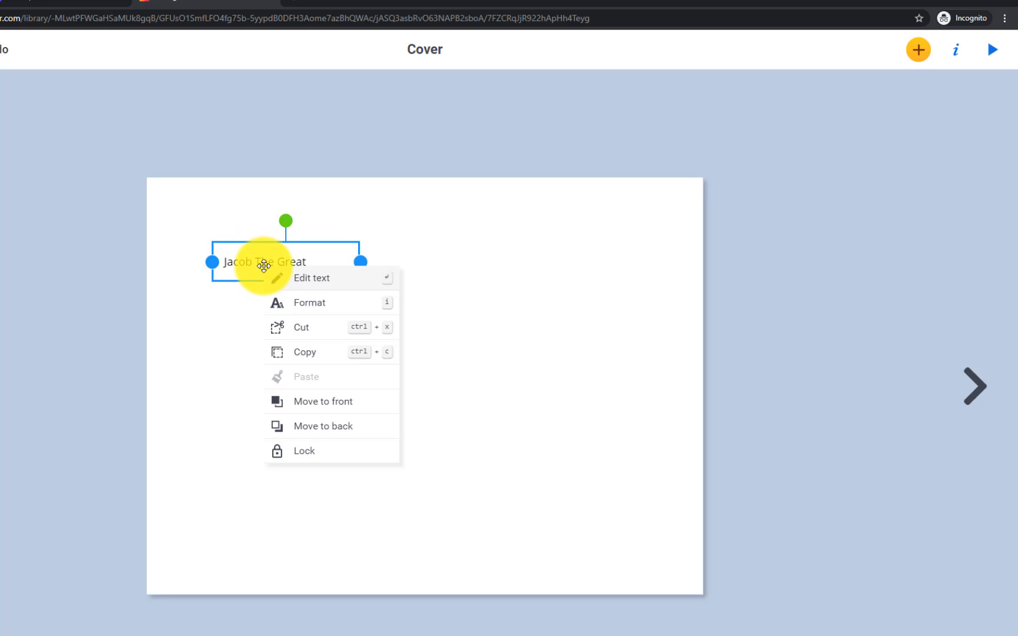
left_click(309, 303)
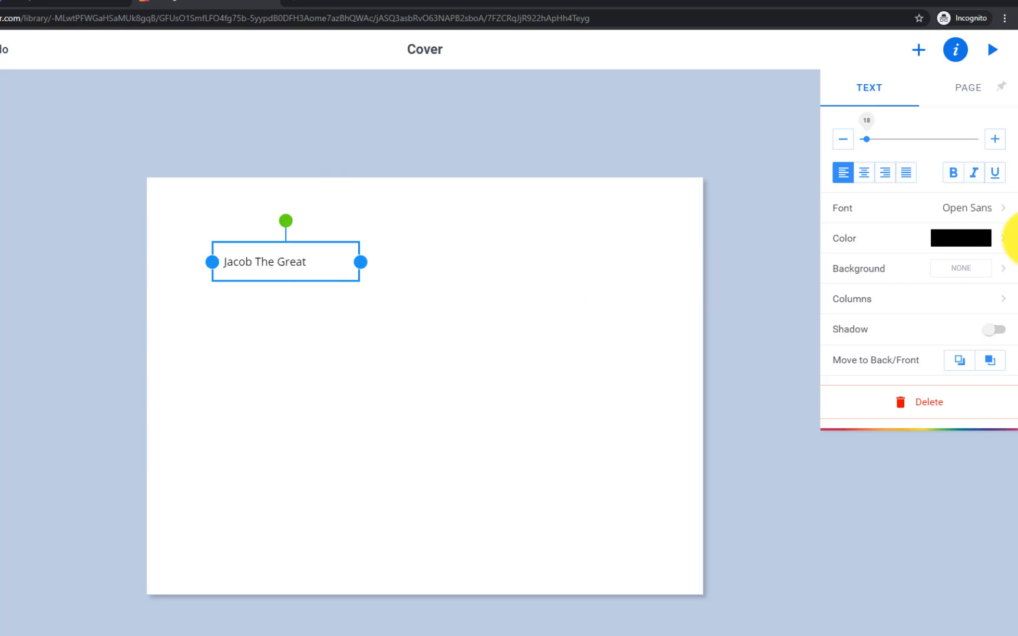
Set the title font to Montserrat and enlarge its font size
left_click(973, 212)
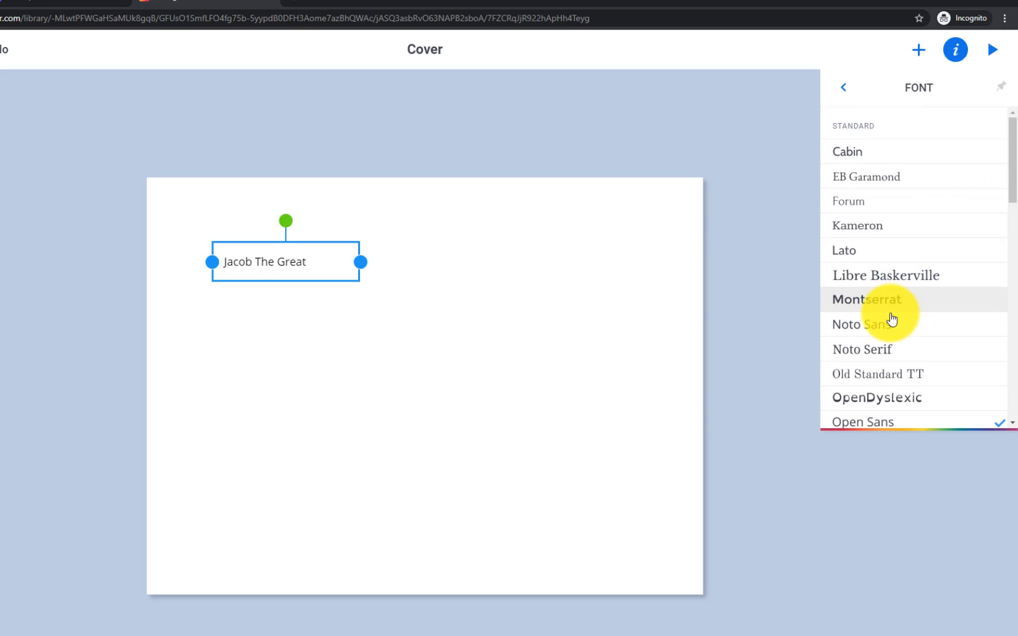
left_click(875, 300)
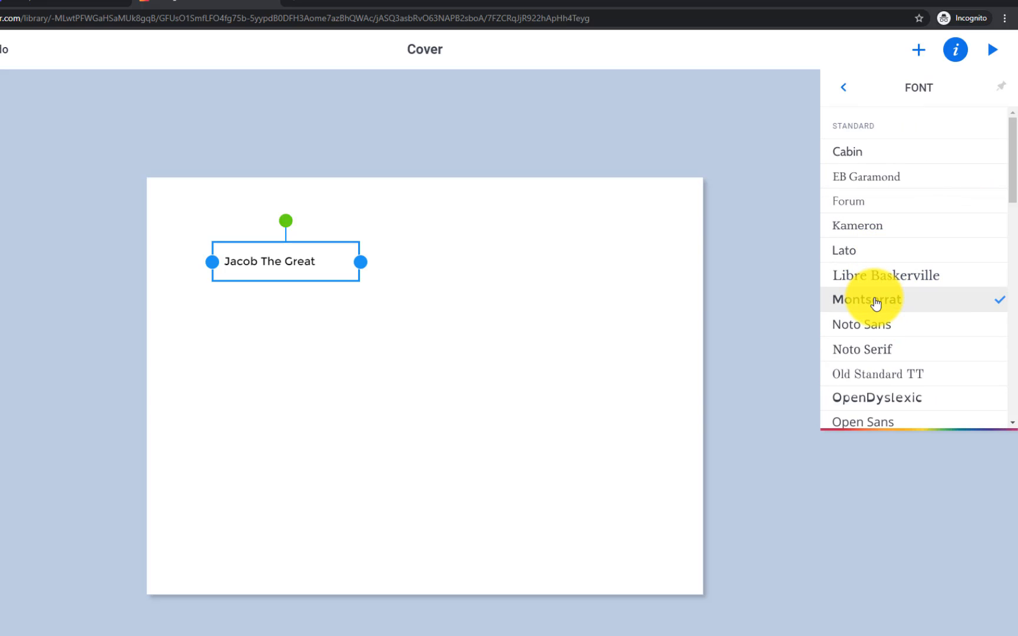
left_click(646, 314)
right_click(645, 313)
left_click(279, 270)
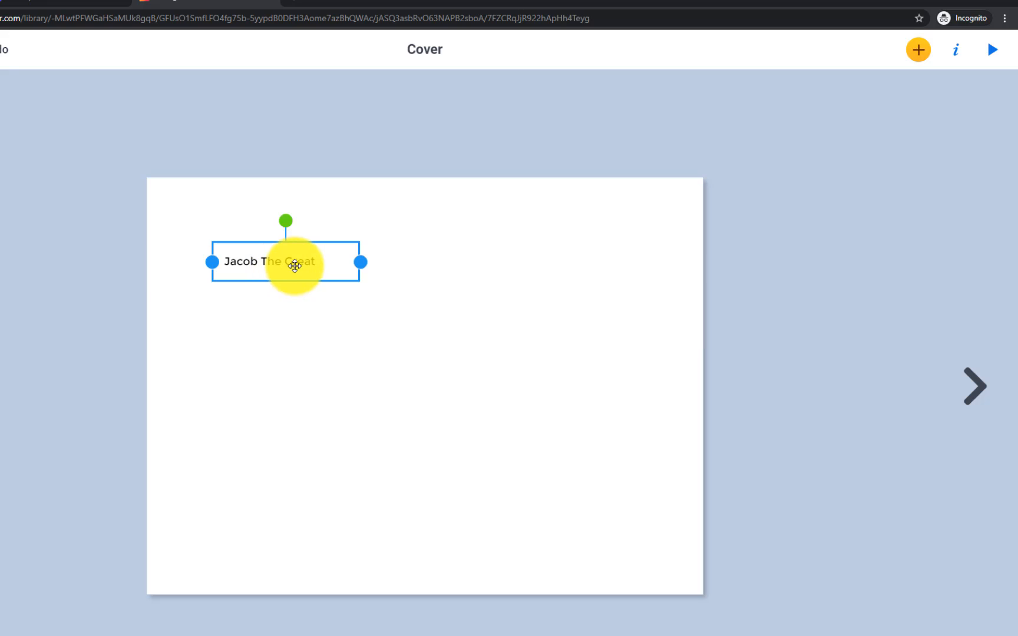
right_click(314, 269)
left_click(359, 304)
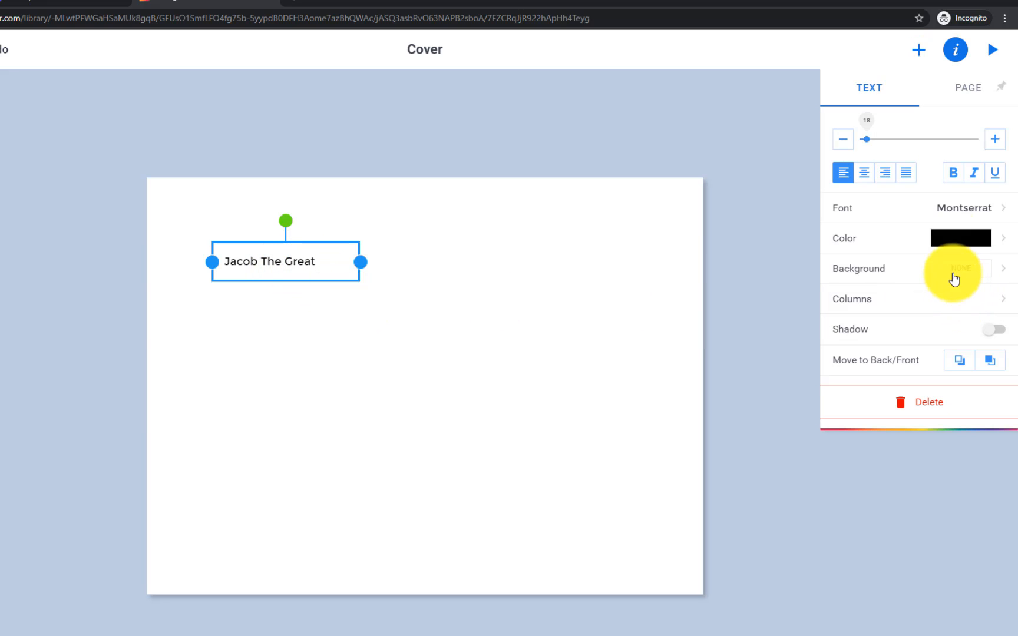
left_click_drag(870, 140, 884, 141)
left_click(612, 228)
Widen the title box to fit one line and centre it near the top
left_click(316, 314)
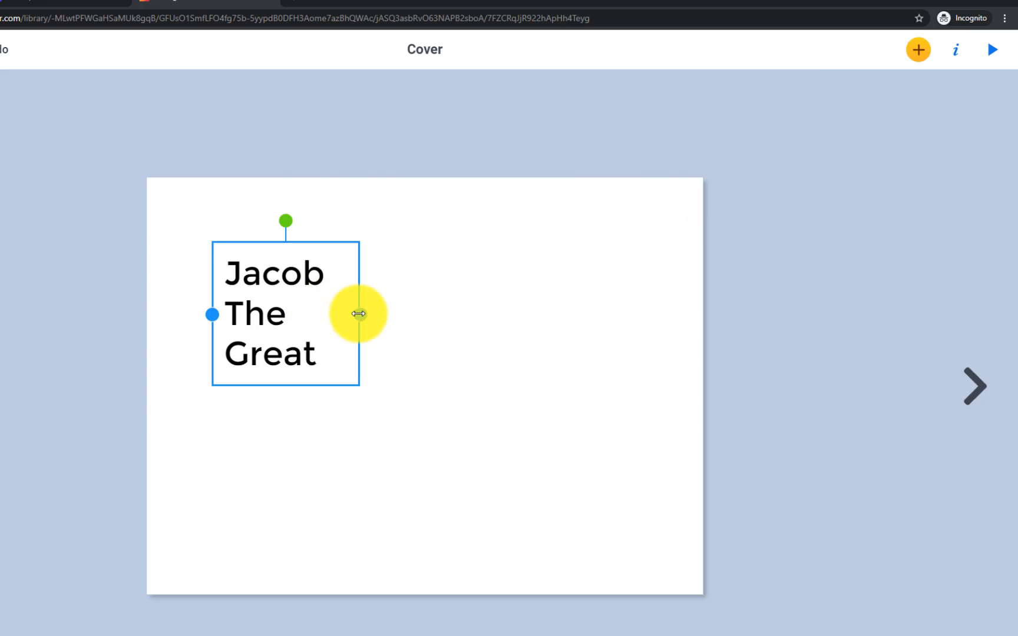
left_click_drag(357, 314, 561, 303)
left_click(337, 314)
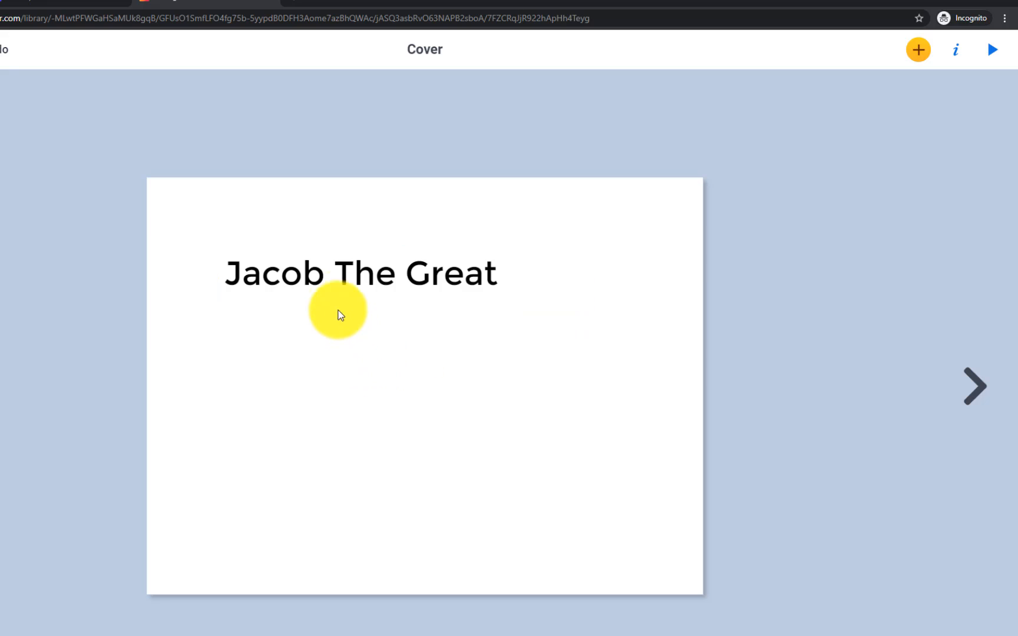
left_click_drag(336, 282, 392, 265)
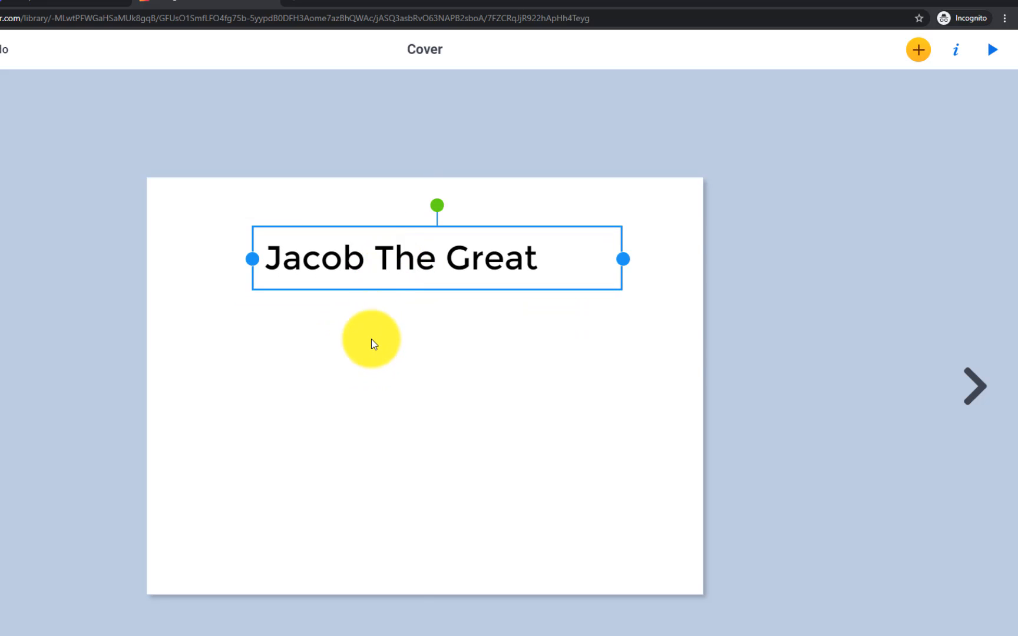
Colour the title purple and nudge it slightly higher on the page
right_click(385, 263)
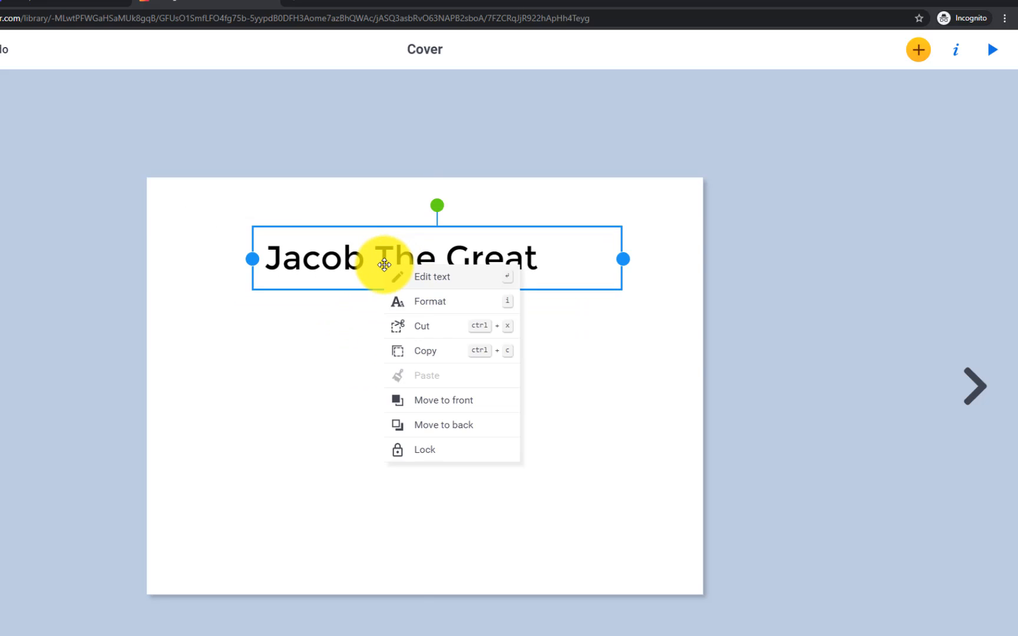
left_click(425, 307)
left_click(958, 238)
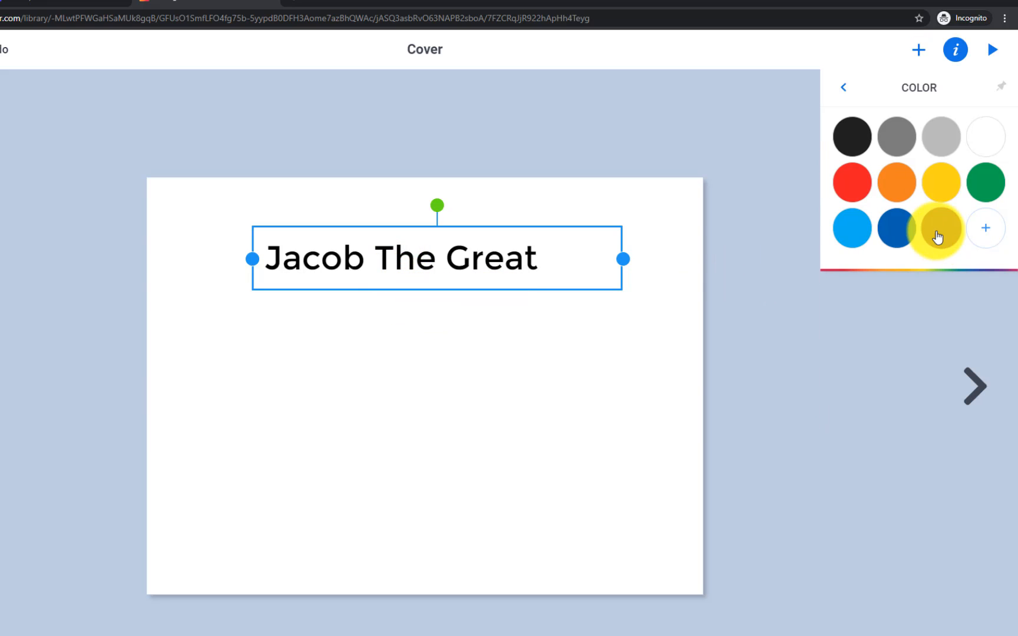
left_click(937, 237)
left_click(481, 330)
left_click_drag(411, 257, 412, 225)
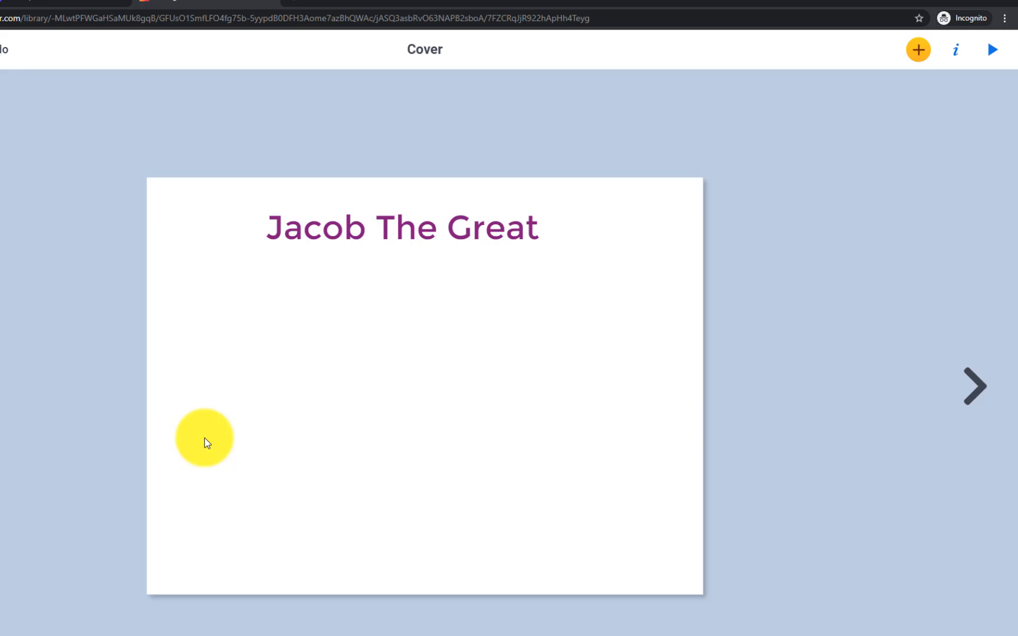
Apply a pale grey-blue custom background colour to the cover and nudge the title slightly
left_click(956, 53)
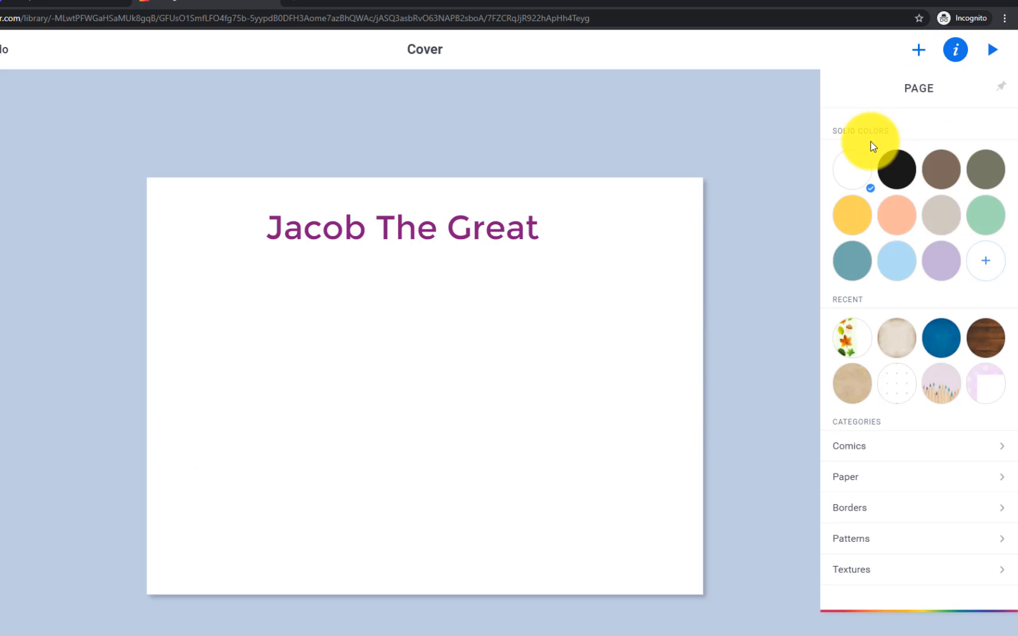
left_click(854, 219)
left_click(893, 263)
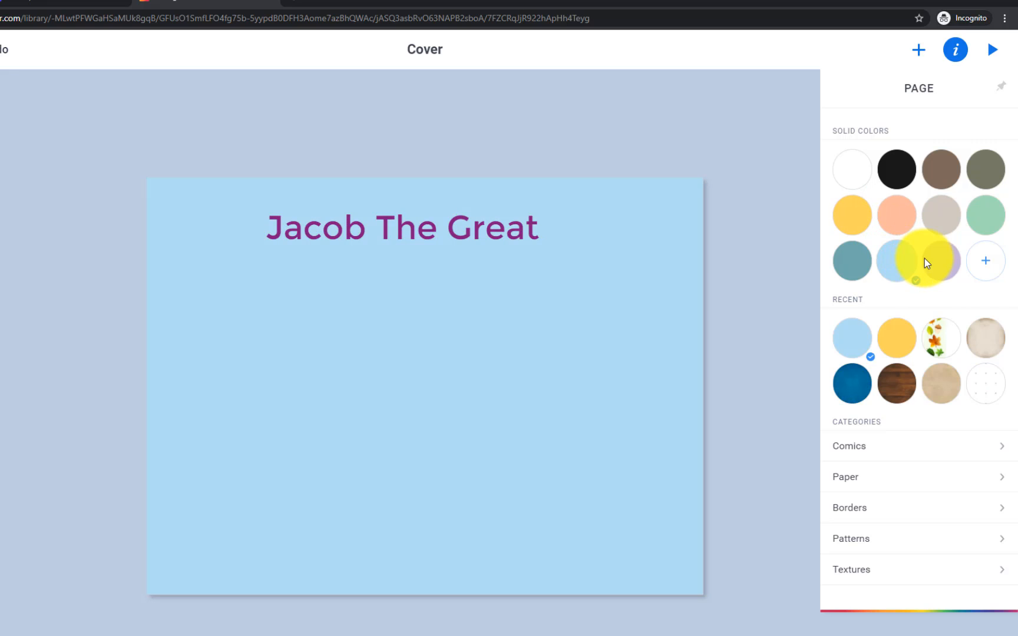
left_click(941, 261)
left_click(980, 260)
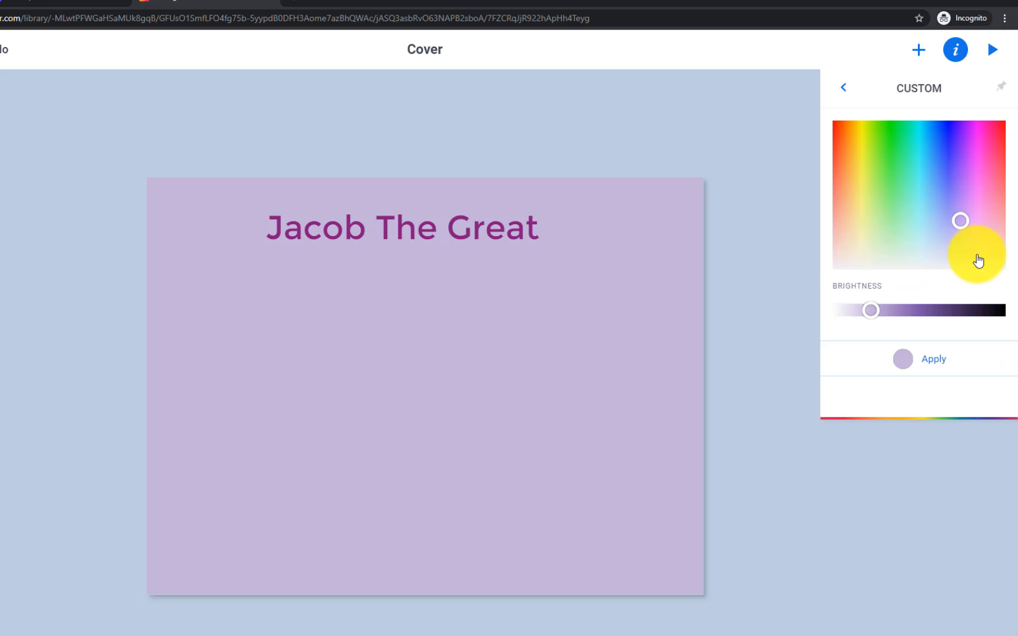
mouse_move(916, 211)
left_mouse_down()
mouse_move(866, 200)
mouse_move(871, 171)
mouse_move(852, 212)
mouse_move(919, 231)
left_mouse_up()
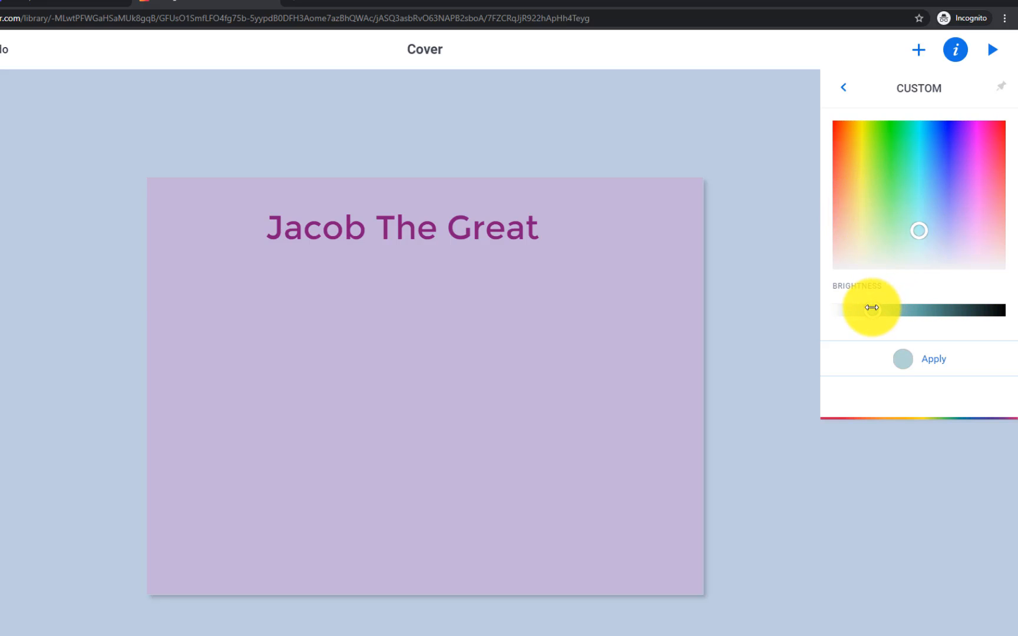
left_click_drag(872, 308, 863, 310)
left_click(931, 363)
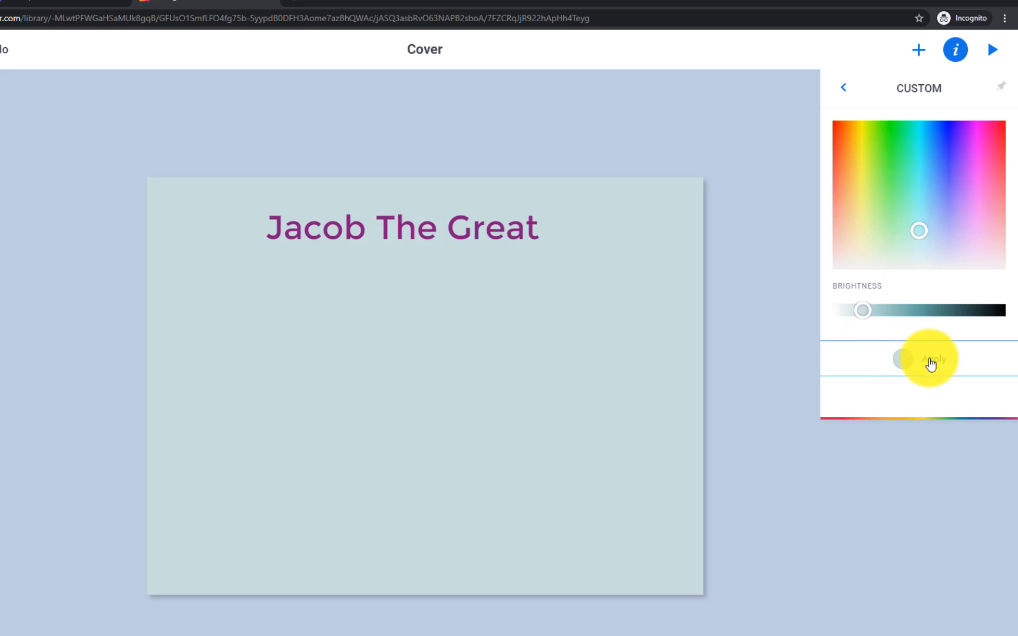
left_click(845, 90)
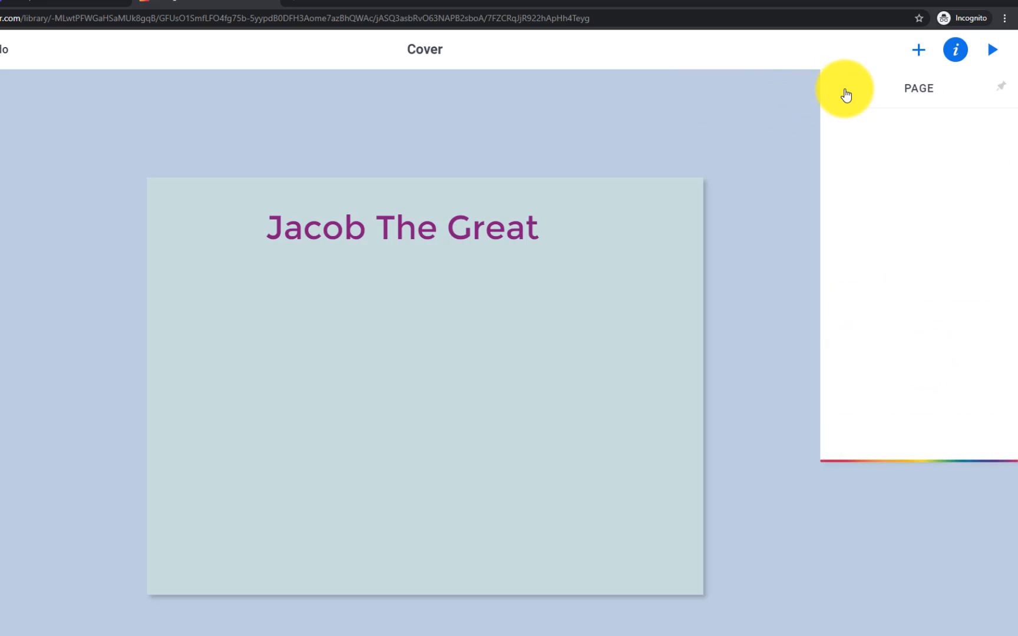
left_click_drag(384, 227, 405, 233)
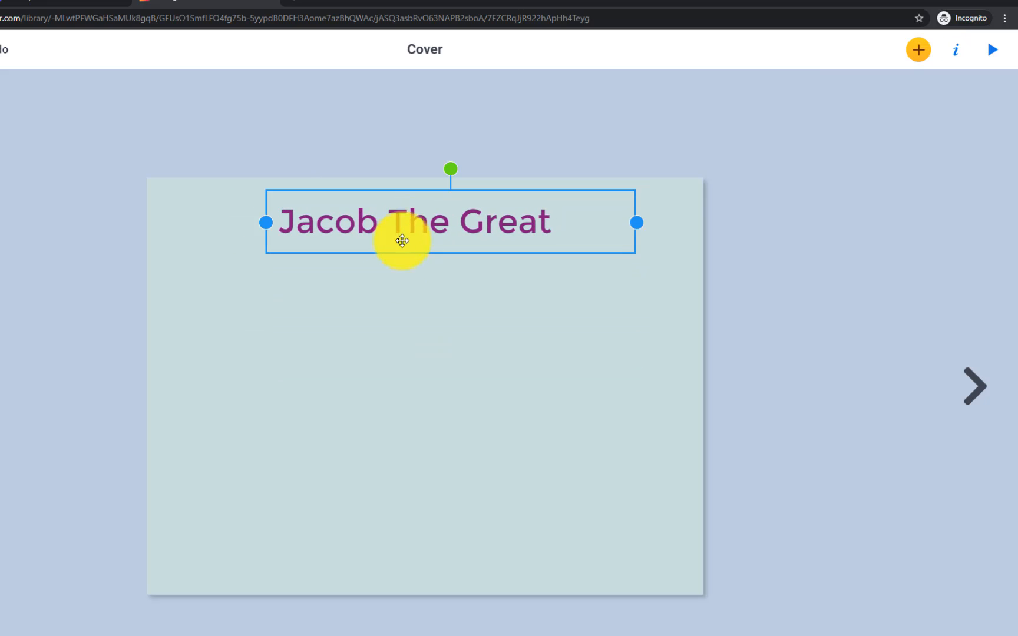
left_click(382, 296)
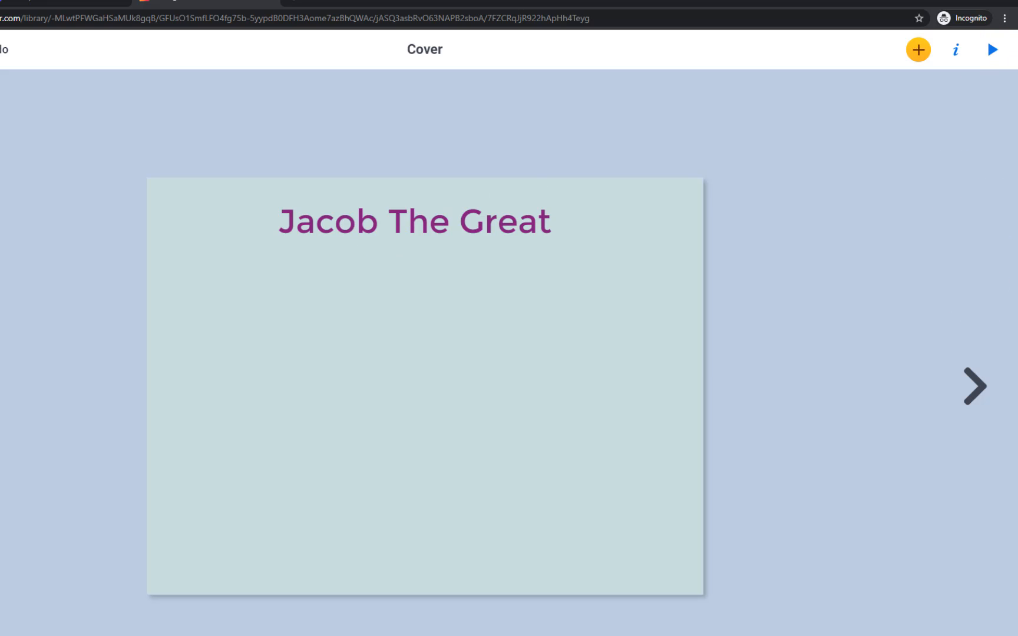
left_click_drag(1017, 263, 235, 14)
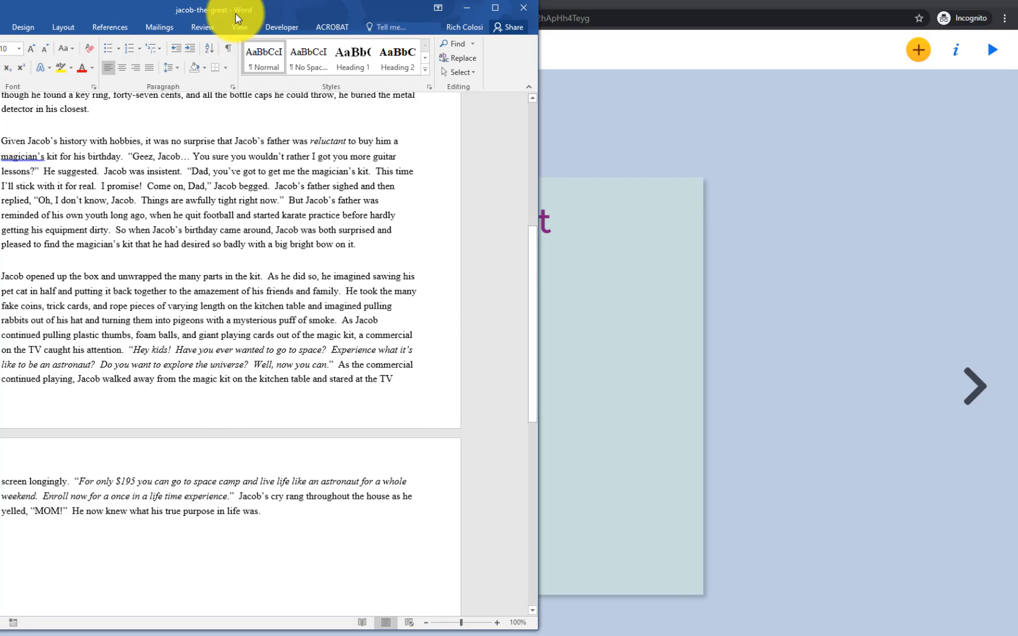
left_click_drag(235, 14, 1017, 263)
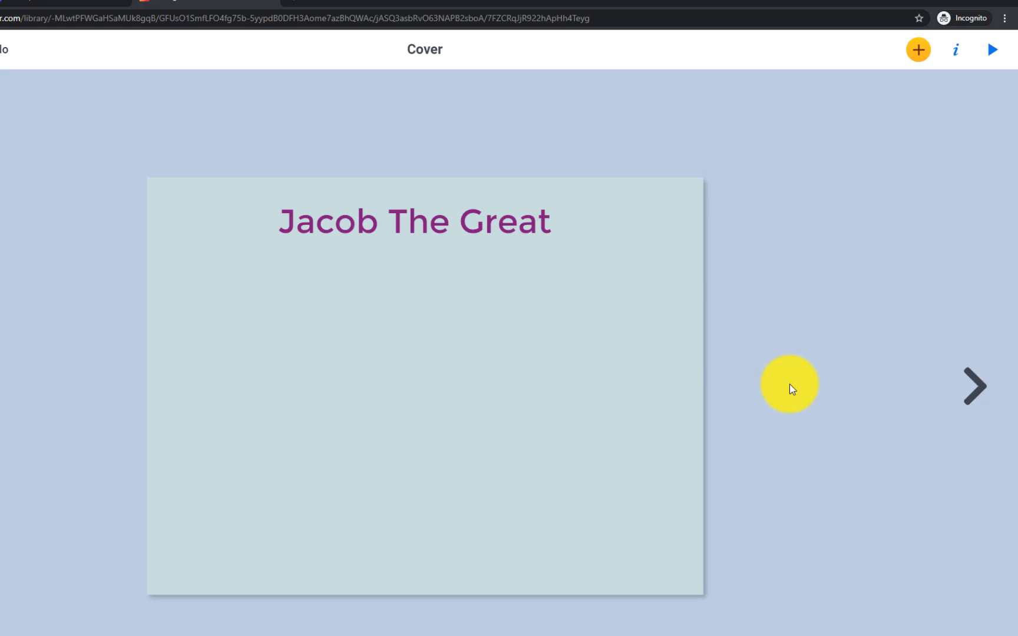
Import the astronaut-above-Earth photo from a Google Images search for 'astron' onto the cover
left_click(914, 57)
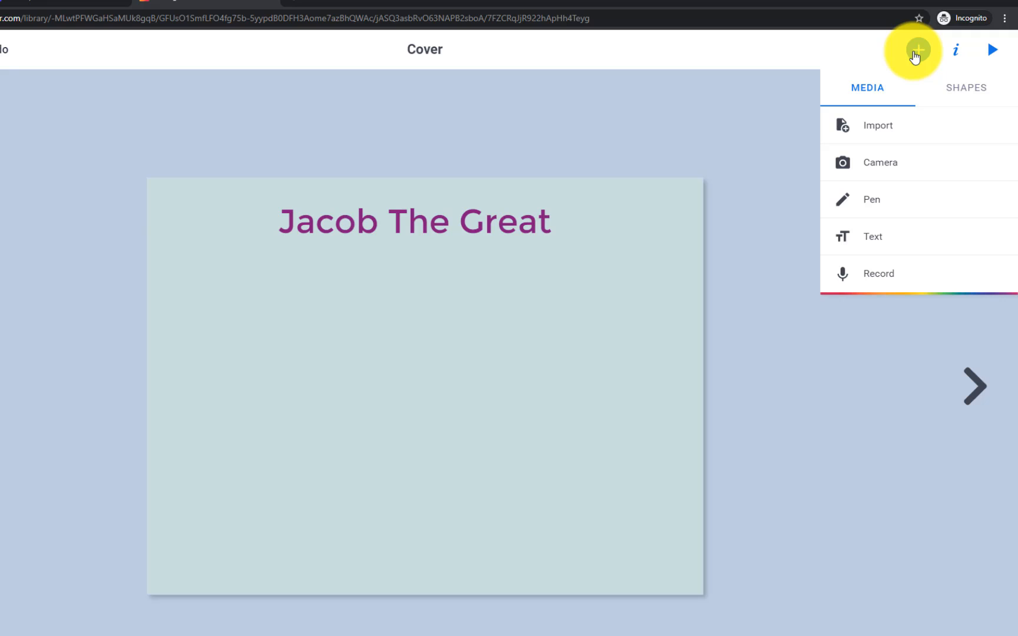
left_click(907, 130)
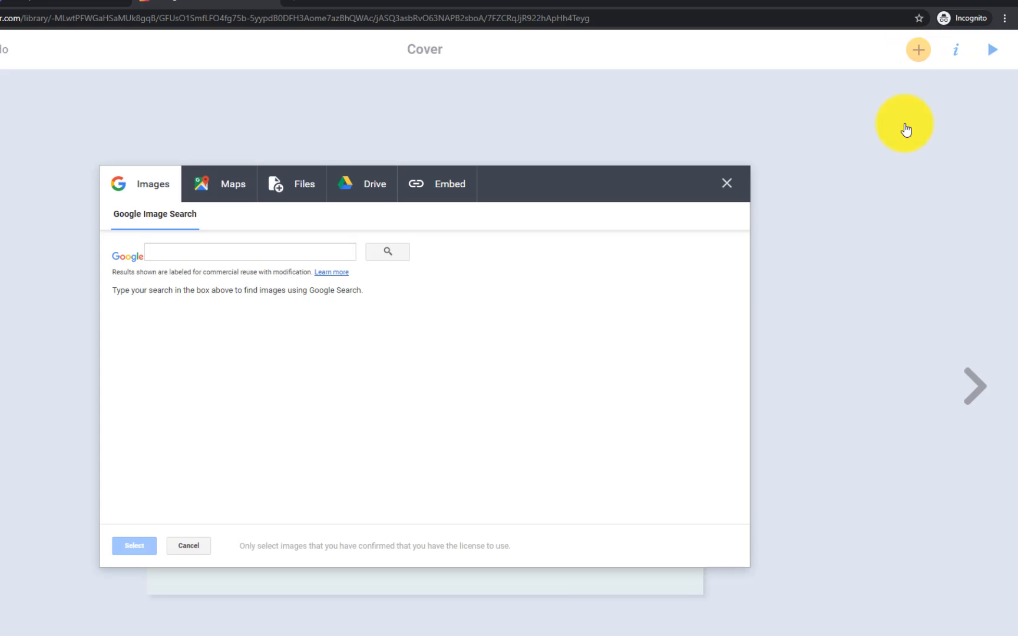
left_click(291, 183)
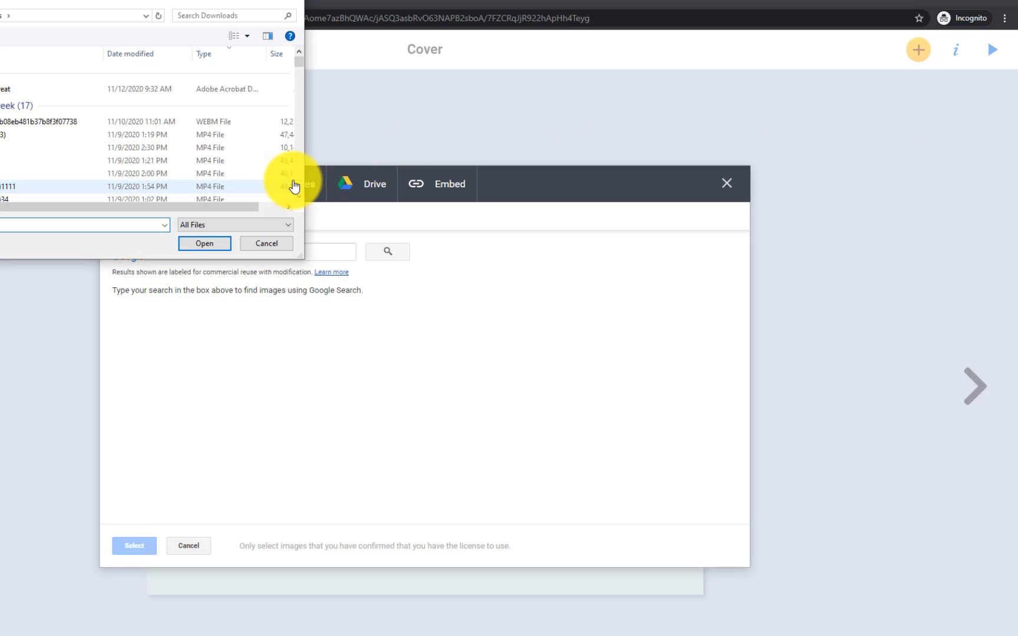
left_click(267, 243)
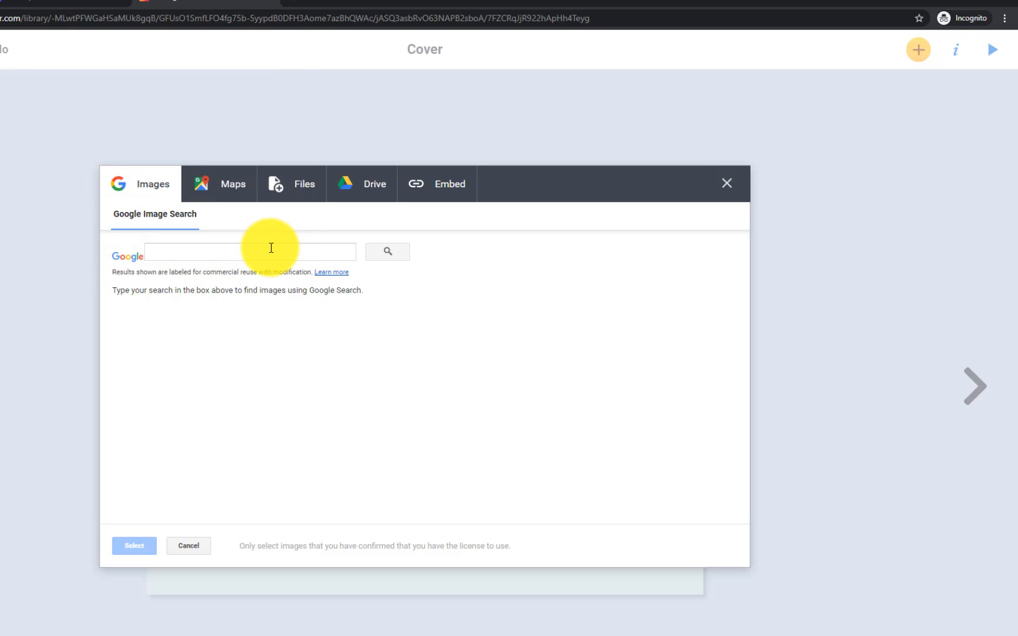
left_click(271, 248)
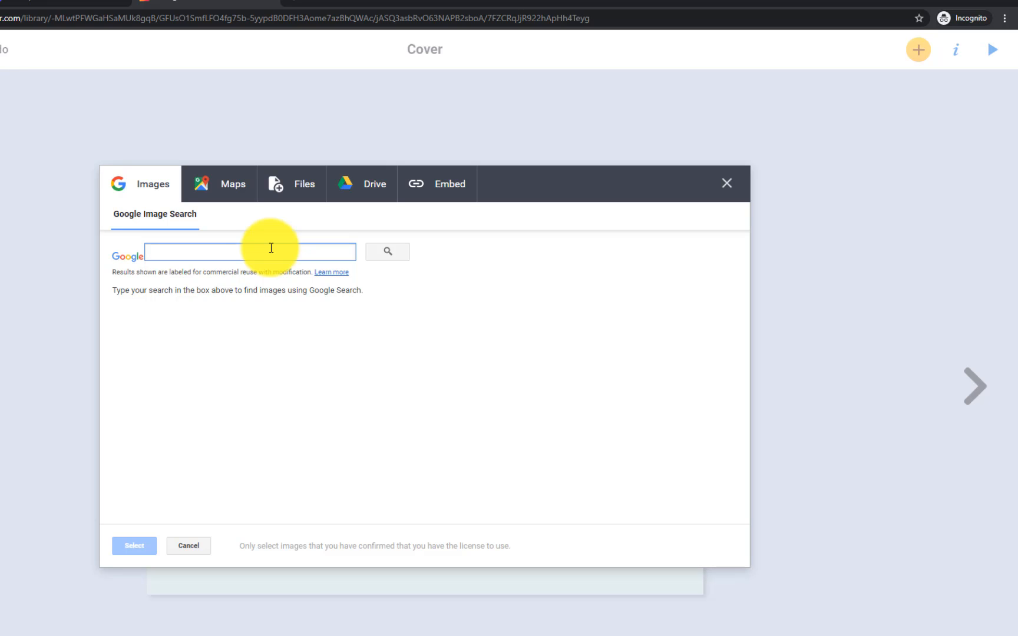
type("astronaut")
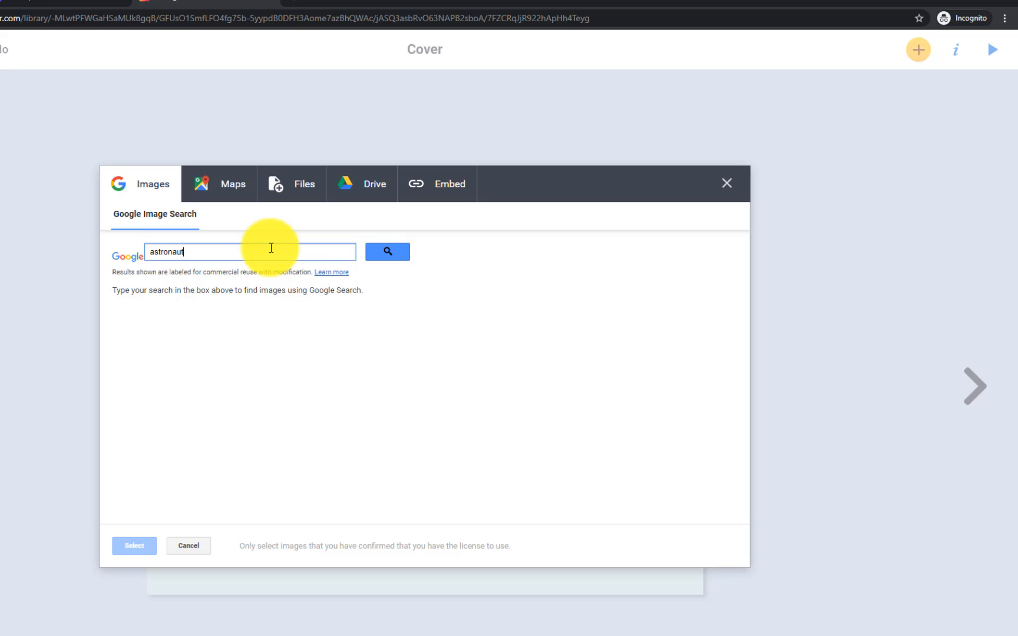
key("Return")
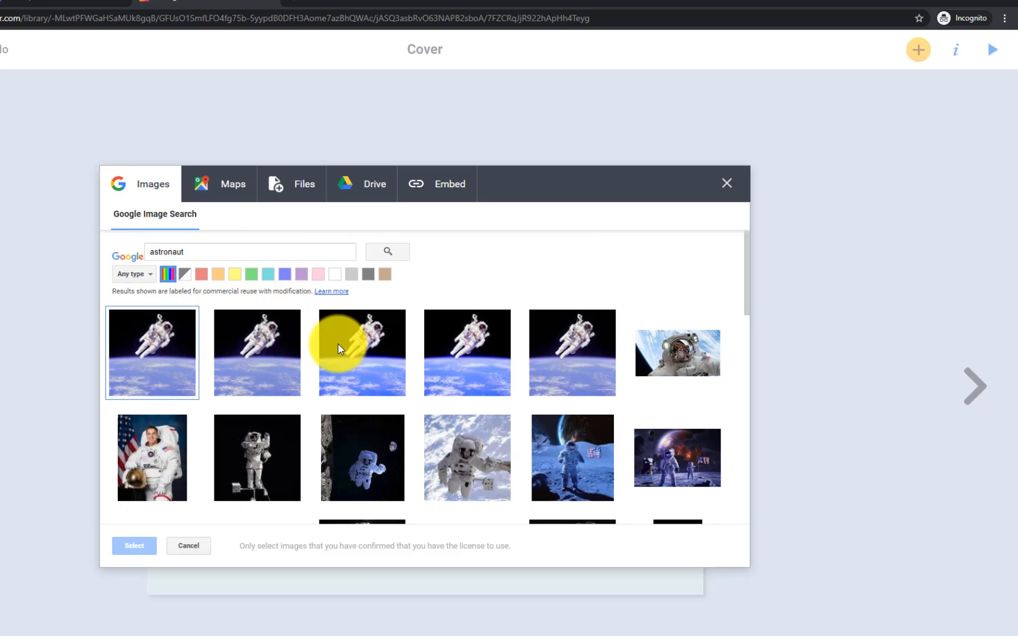
scroll(335, 321, "down", 5)
scroll(335, 317, "down", 3)
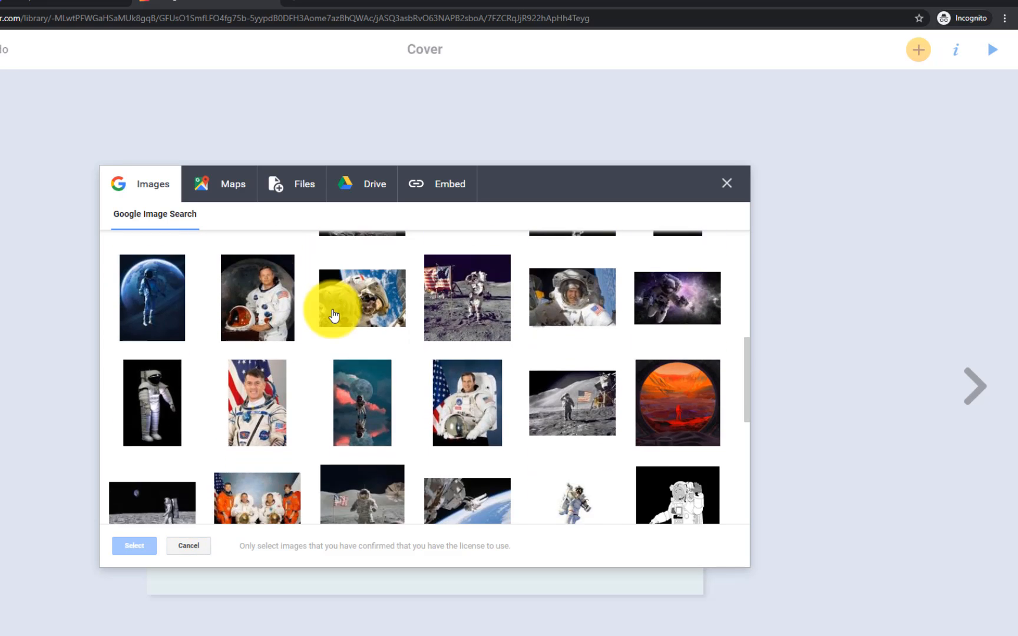
scroll(334, 316, "down", 3)
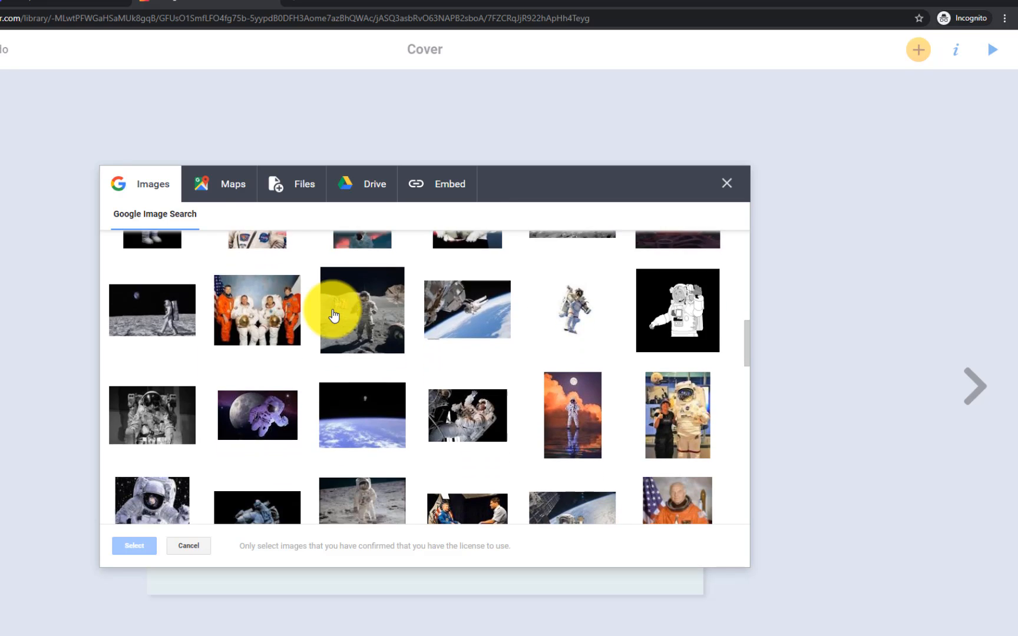
left_click(358, 307)
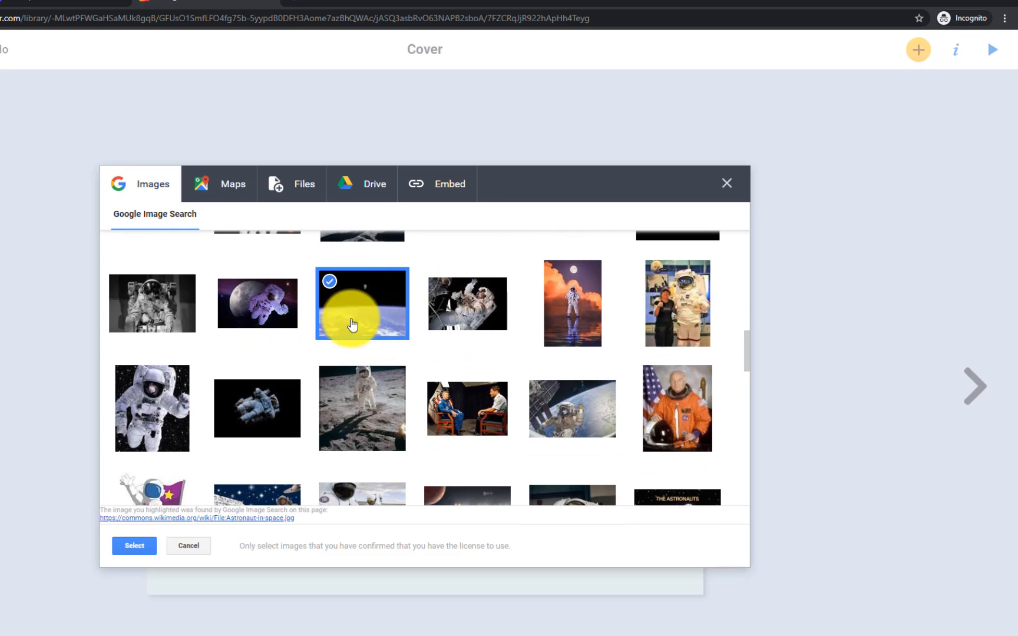
left_click(141, 547)
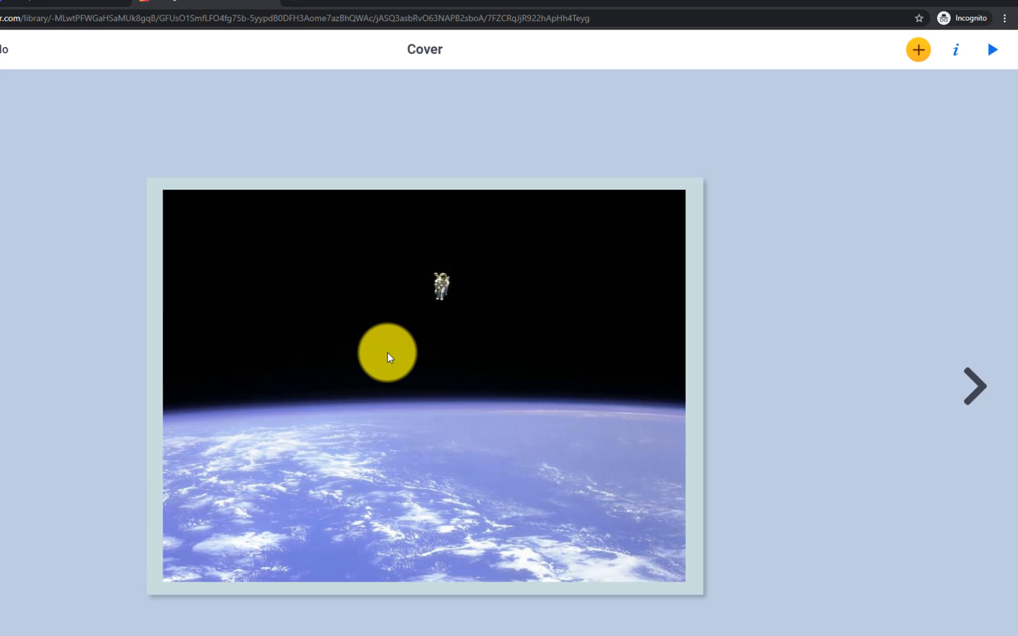
Drag the astronaut photo so it snaps to the cover's top edge
left_click_drag(379, 344, 575, 408)
left_click_drag(502, 363, 302, 293)
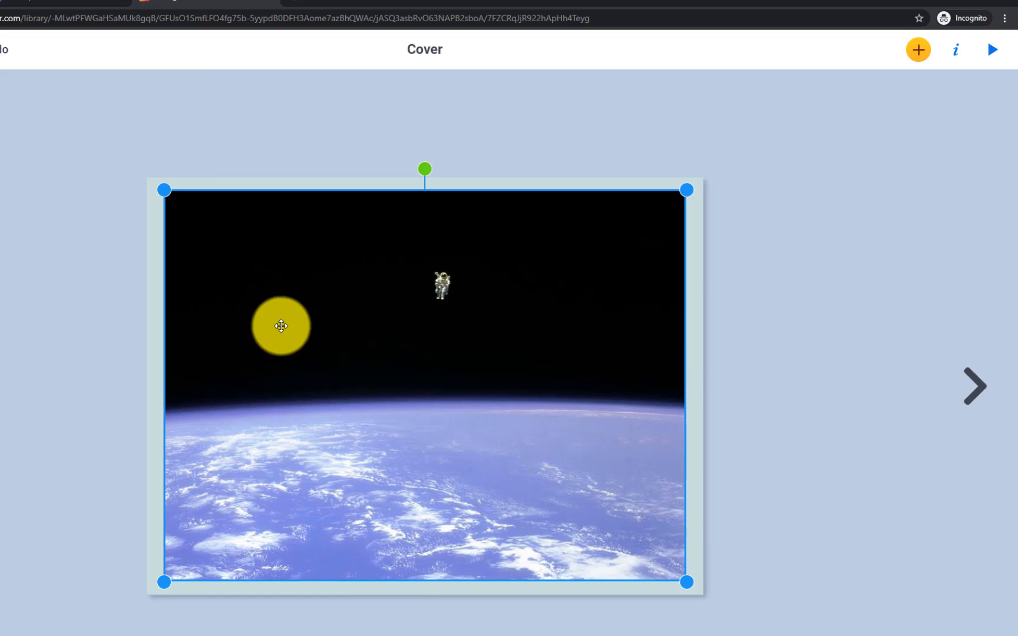
Send the astronaut photo behind the title and enlarge it to 906 by 680 px
right_click(250, 274)
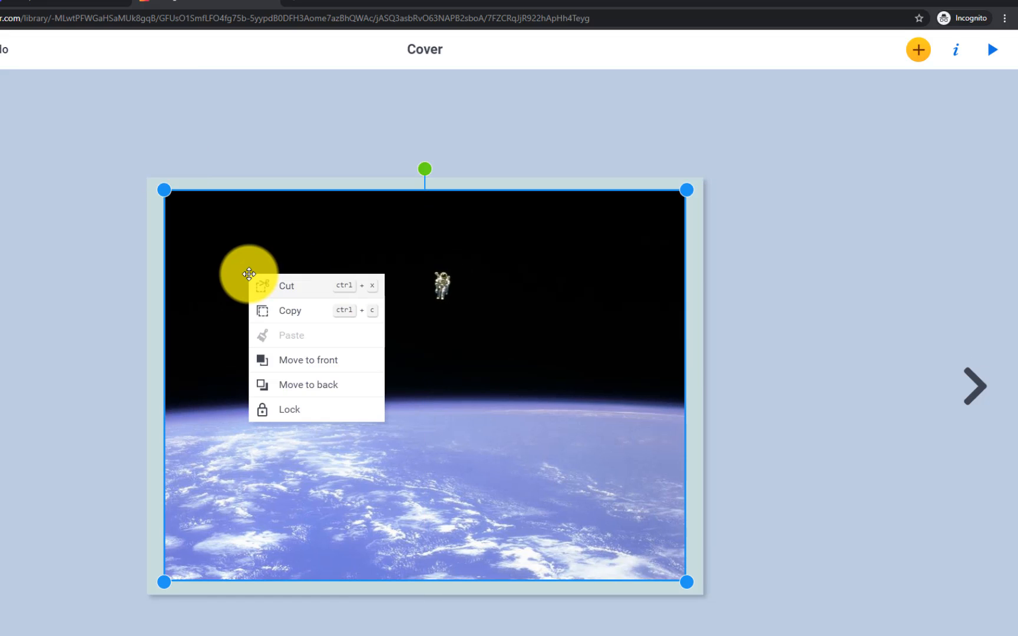
left_click(291, 385)
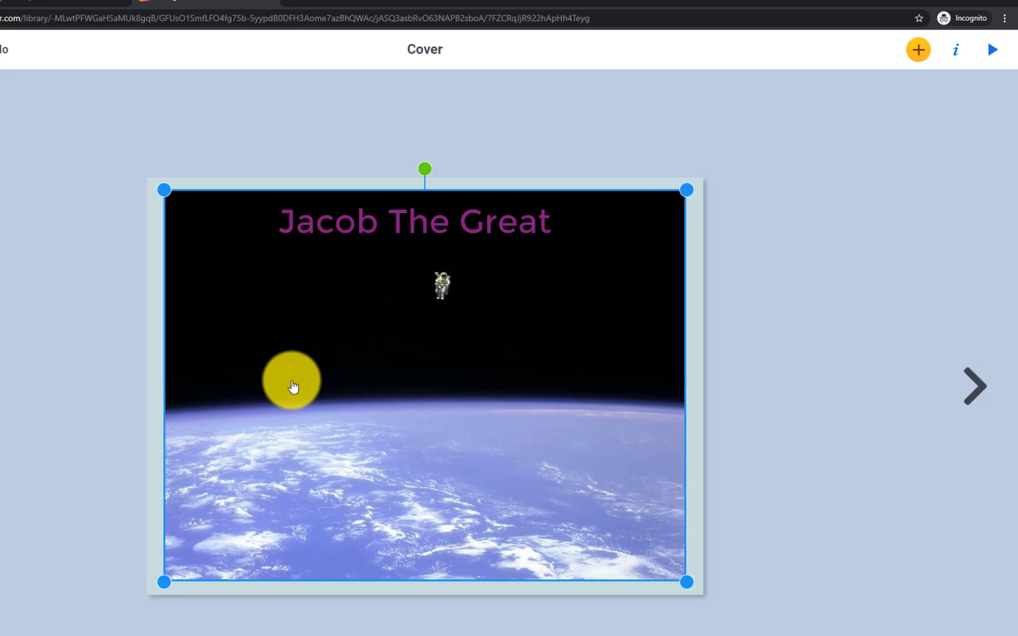
left_click_drag(164, 582, 131, 610)
left_click_drag(232, 537, 226, 530)
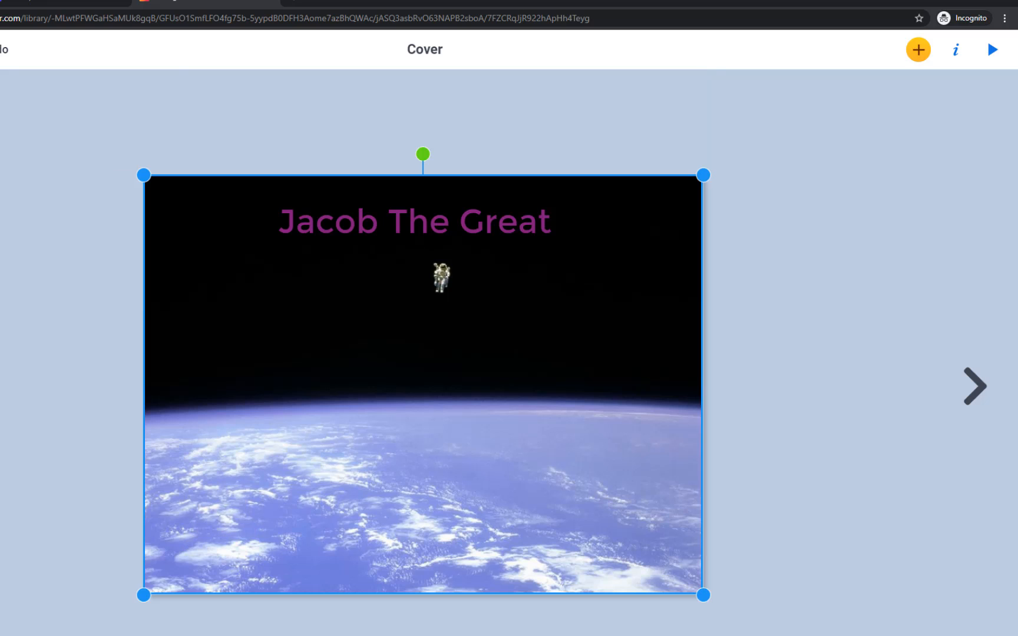
left_click_drag(200, 341, 223, 336)
Lock the photo in place and reposition the Jacob The Great title over it
right_click(224, 337)
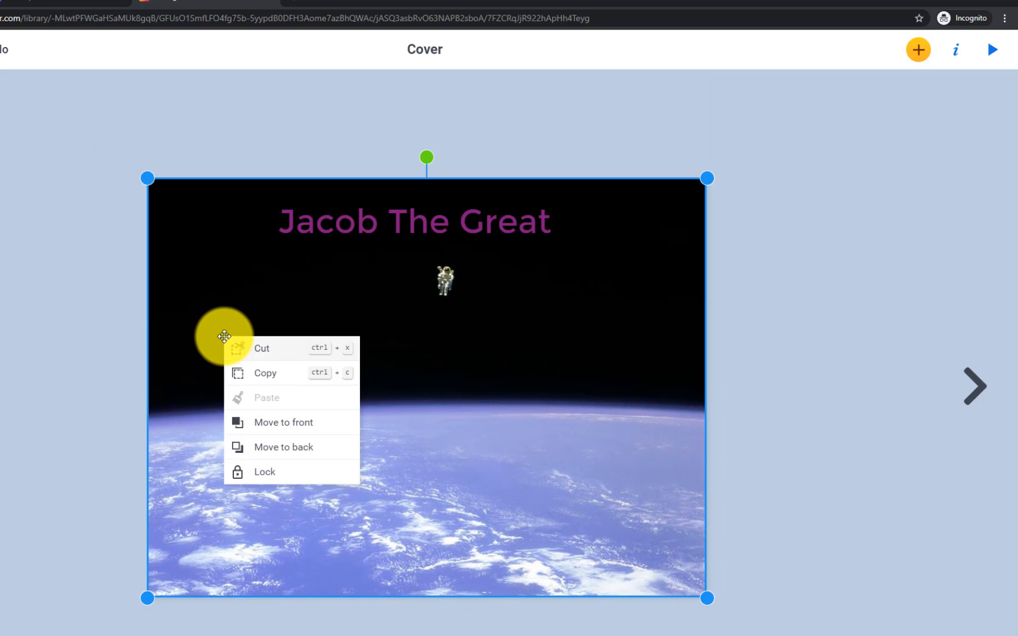
left_click(265, 472)
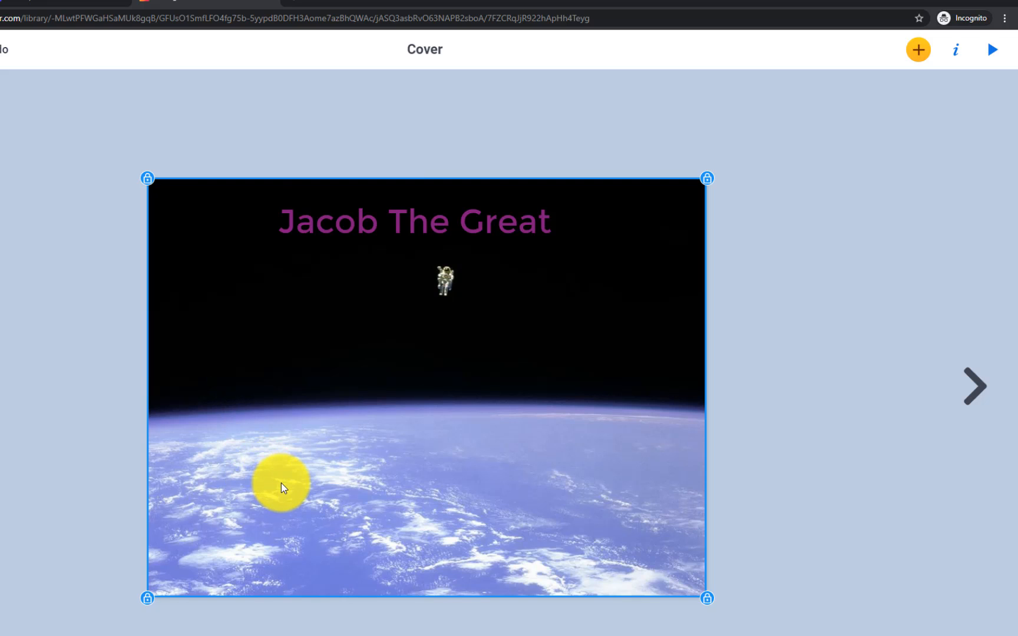
left_click_drag(360, 224, 317, 207)
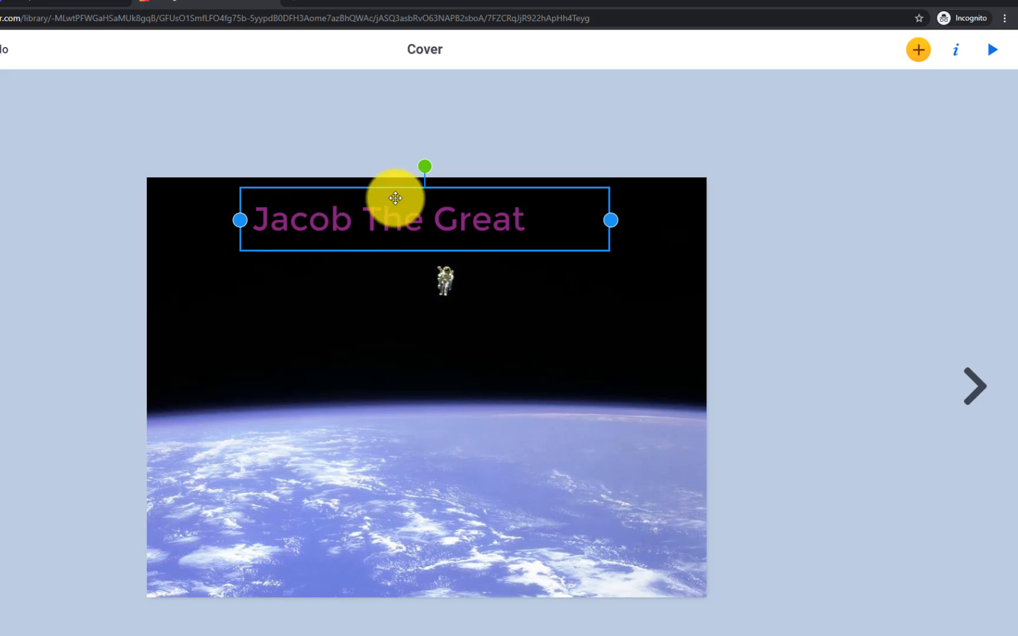
Make the title yellow, enlarge it to size 83, and shift it slightly left and down
right_click(330, 213)
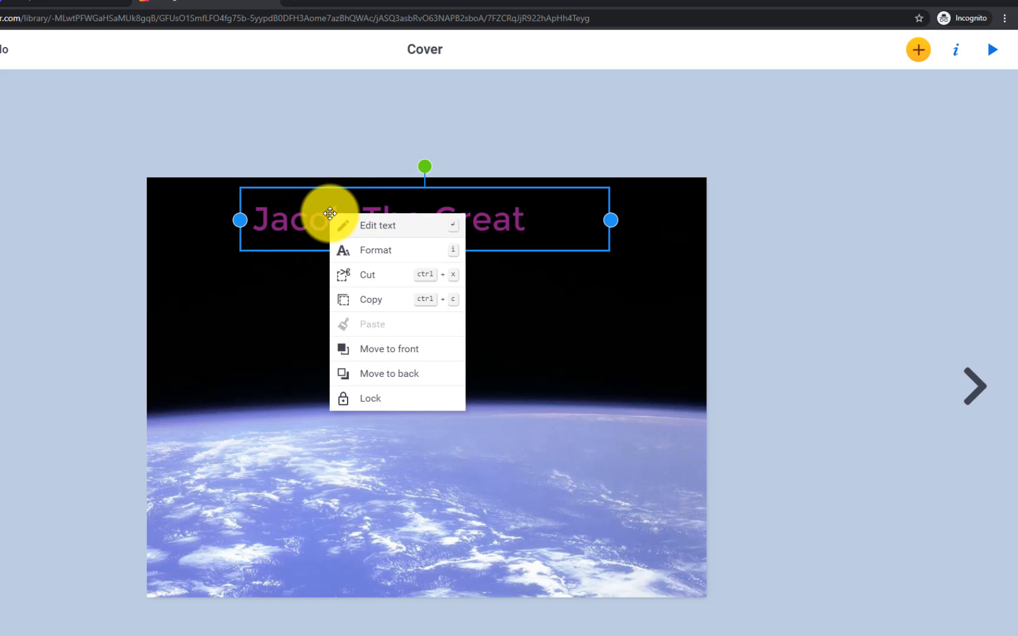
left_click(369, 261)
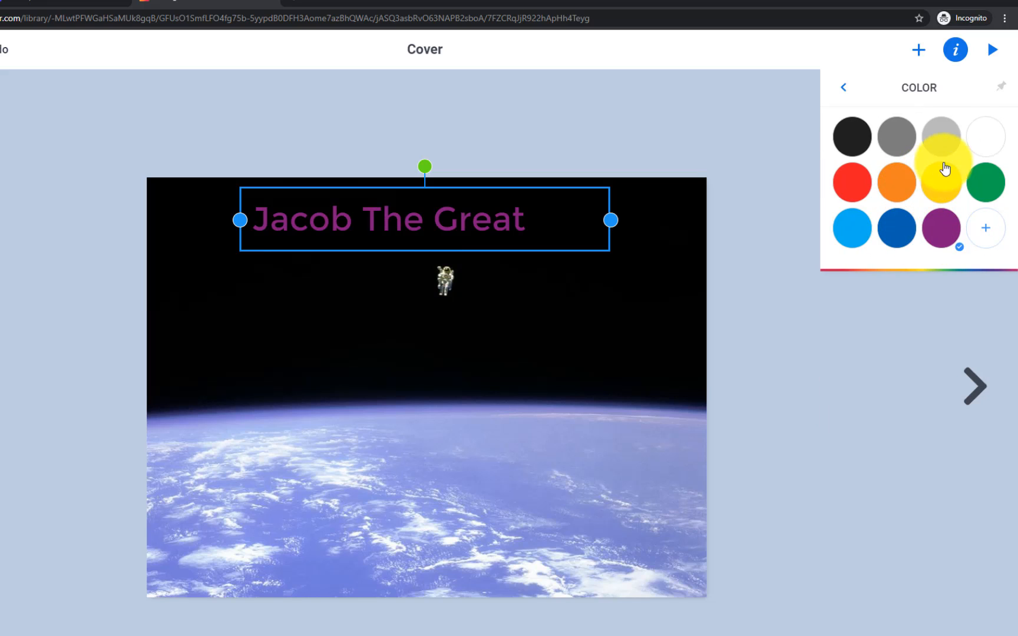
left_click(944, 176)
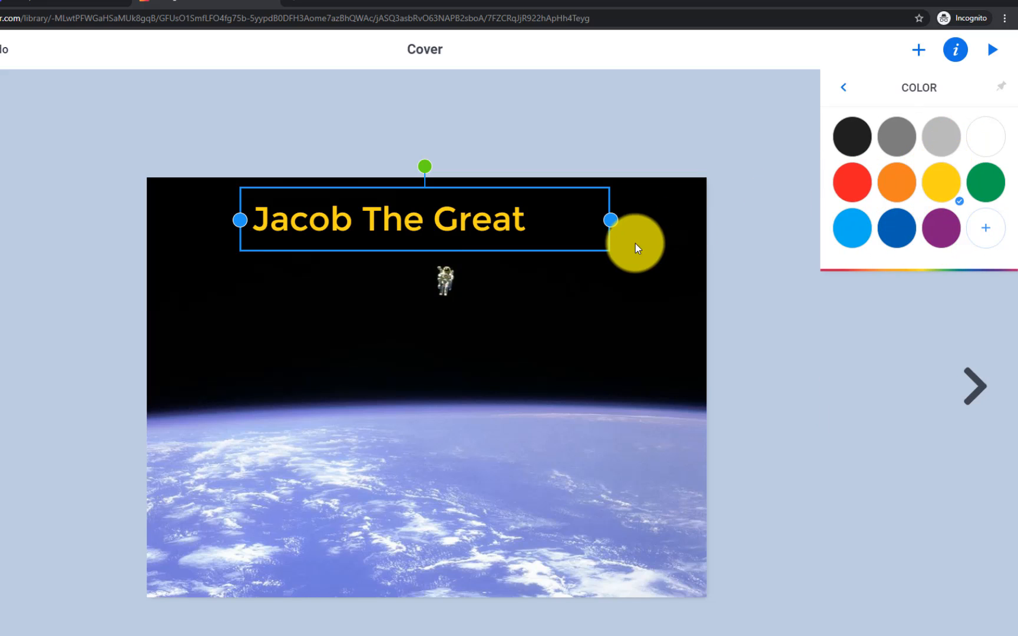
left_click(855, 96)
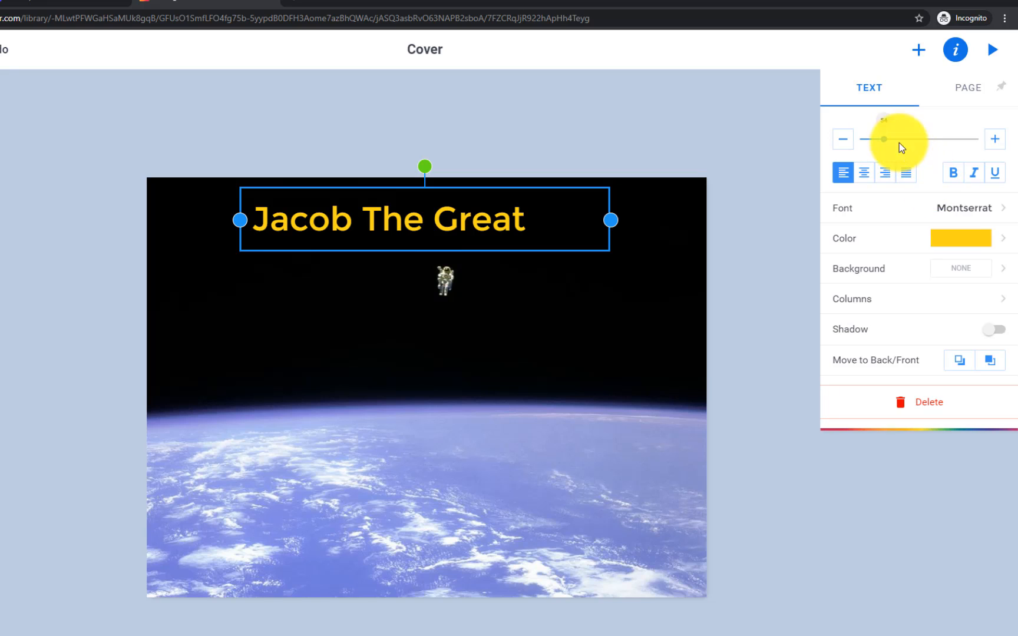
left_click_drag(884, 134, 898, 136)
left_click_drag(356, 296, 336, 301)
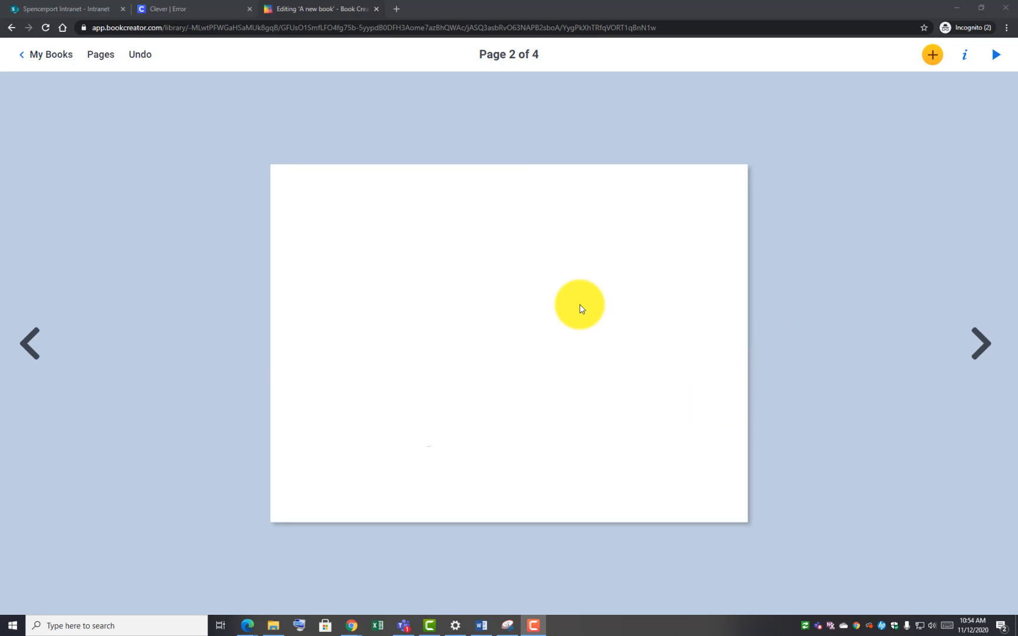
Check page 2's background options in Book Creator, keeping the background white
left_click(582, 308)
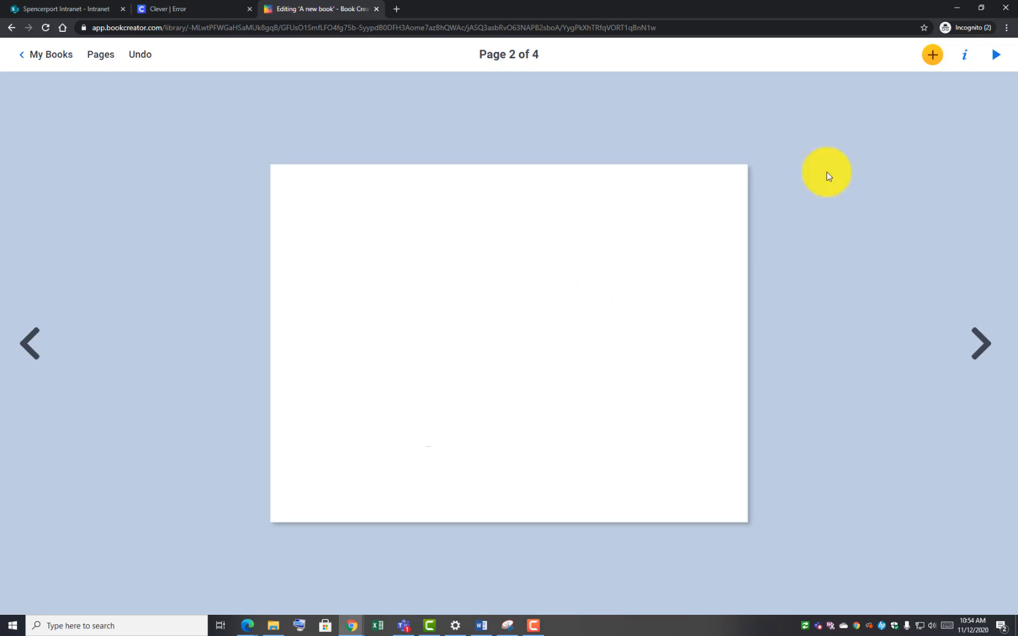
left_click(965, 56)
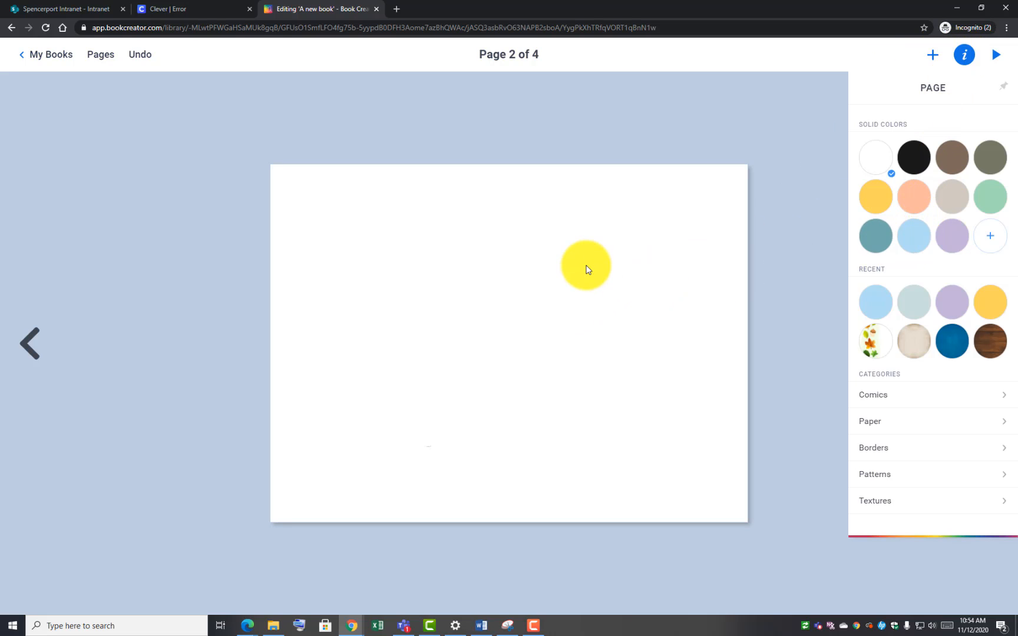
left_click(587, 269)
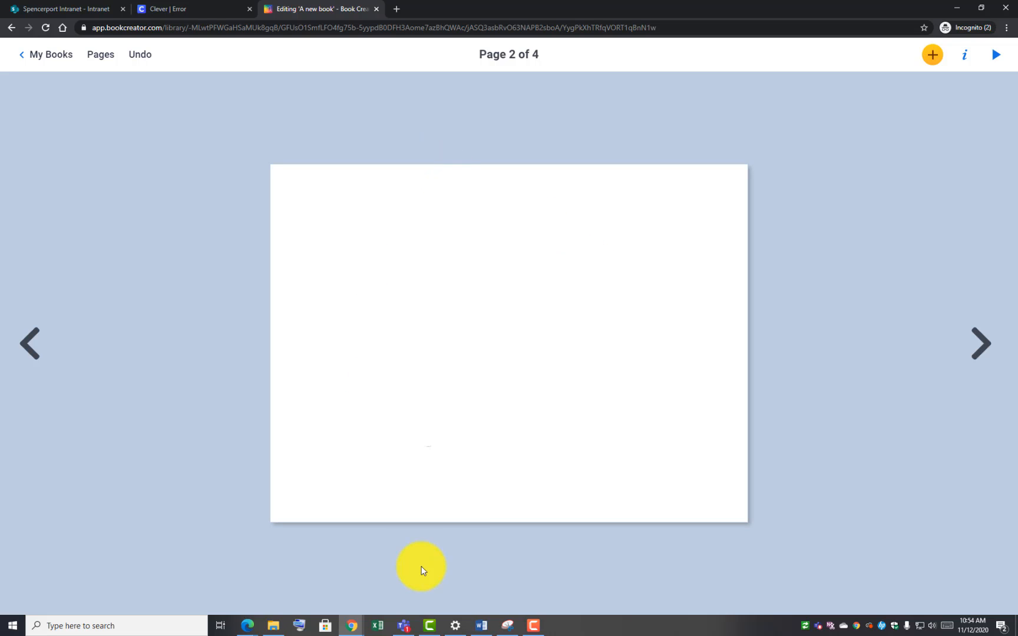
In Word, copy the first three paragraphs of the jacob-the-great story
left_click(481, 626)
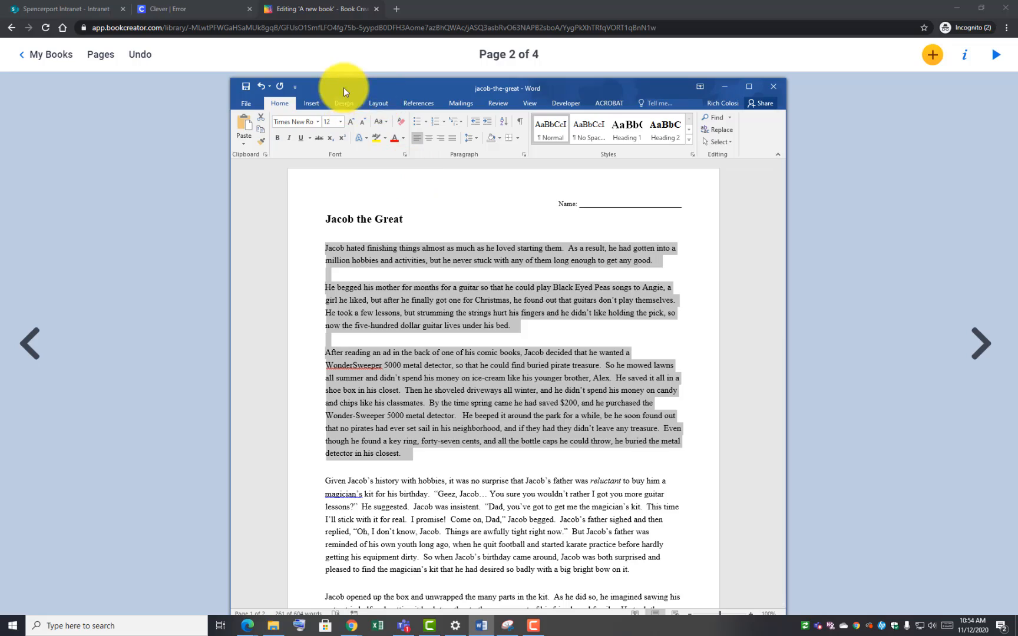
left_click_drag(344, 87, 549, 69)
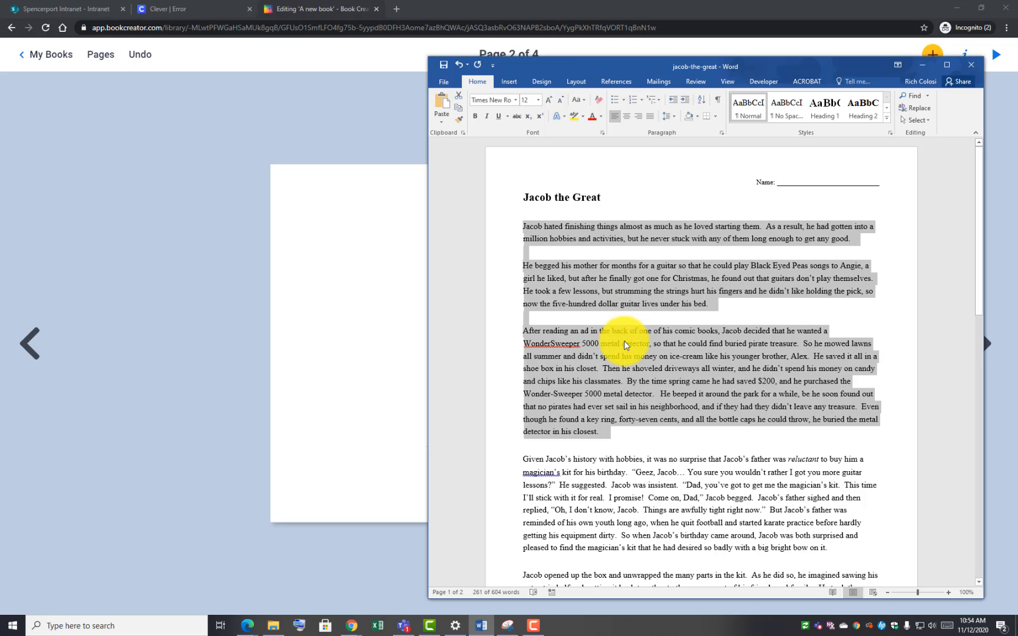
left_click(614, 364)
left_click_drag(607, 433, 522, 228)
right_click(602, 384)
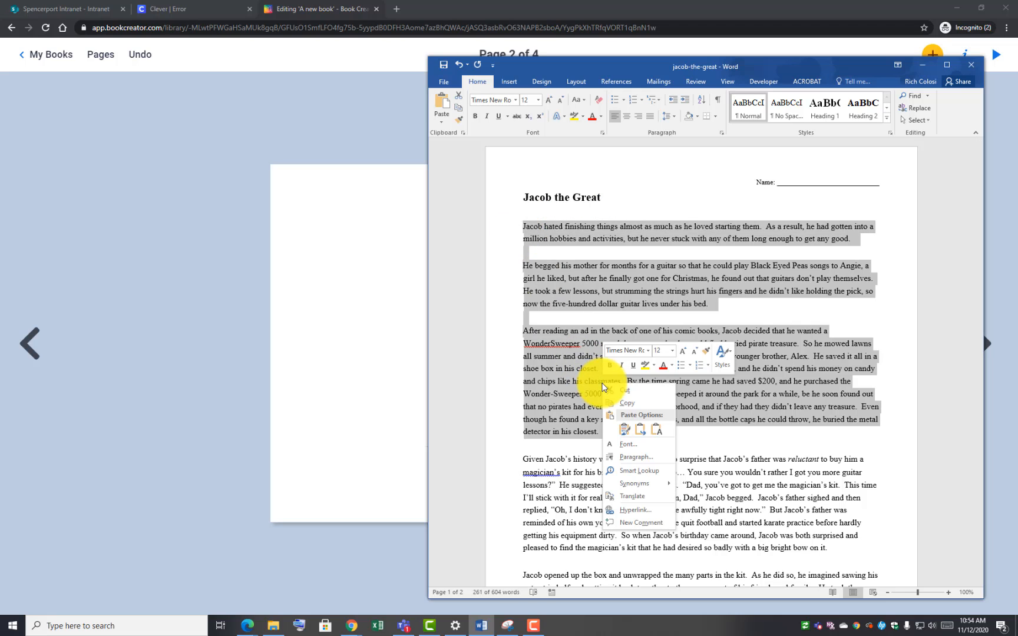
left_click(622, 405)
Paste the three story paragraphs into a new text box and stretch it across page 2
left_click(390, 382)
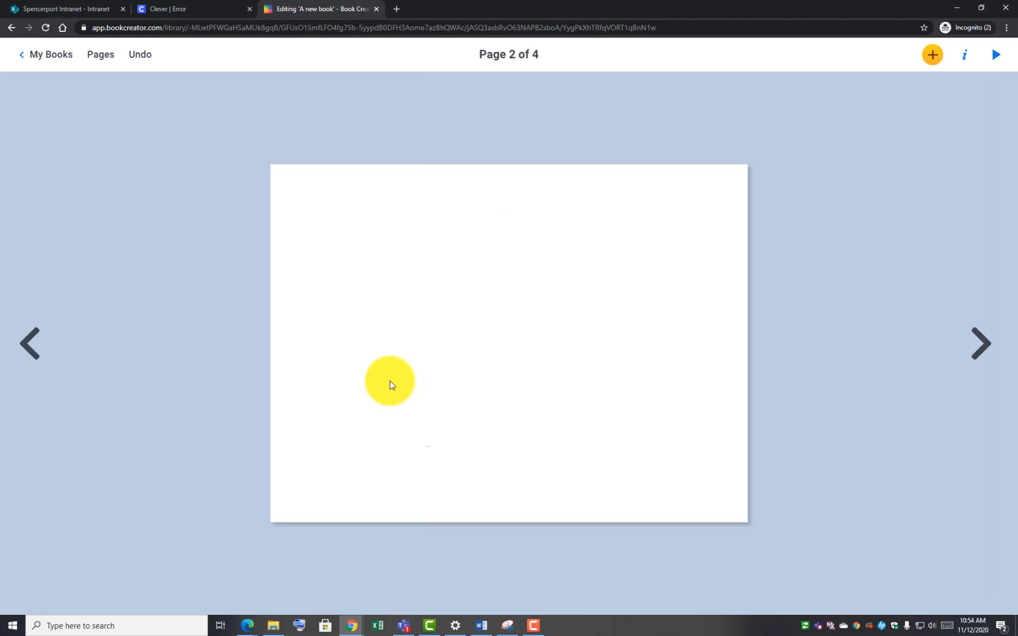
left_click(928, 61)
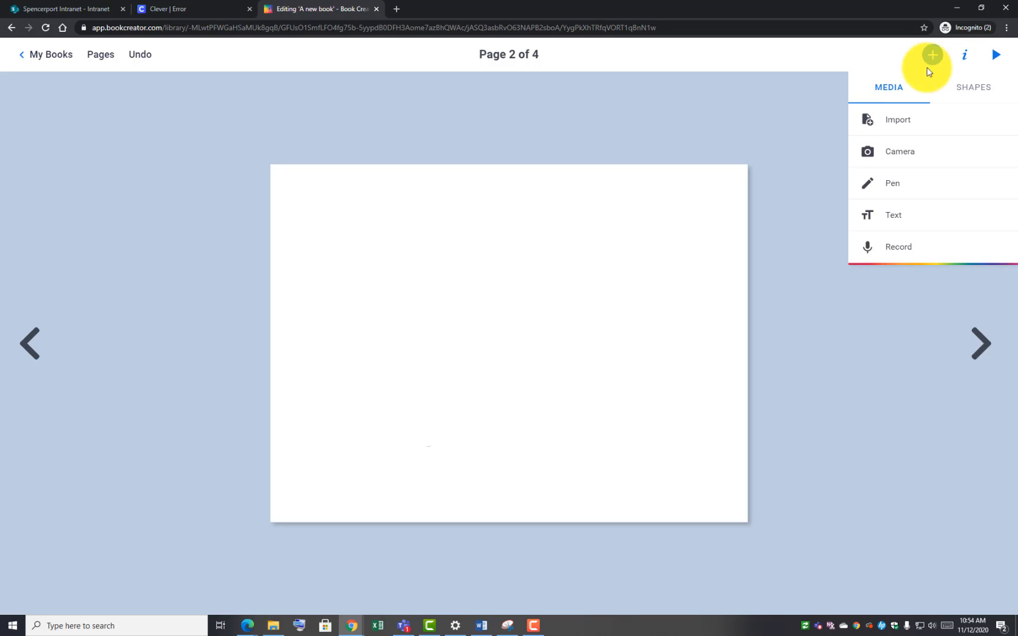
left_click(920, 212)
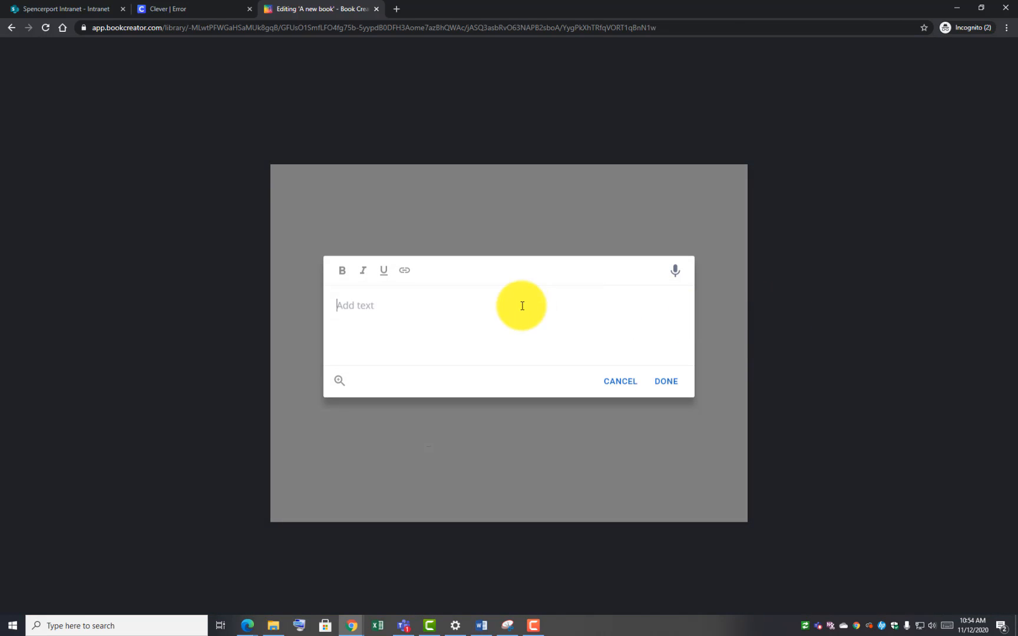
right_click(359, 311)
left_click(409, 400)
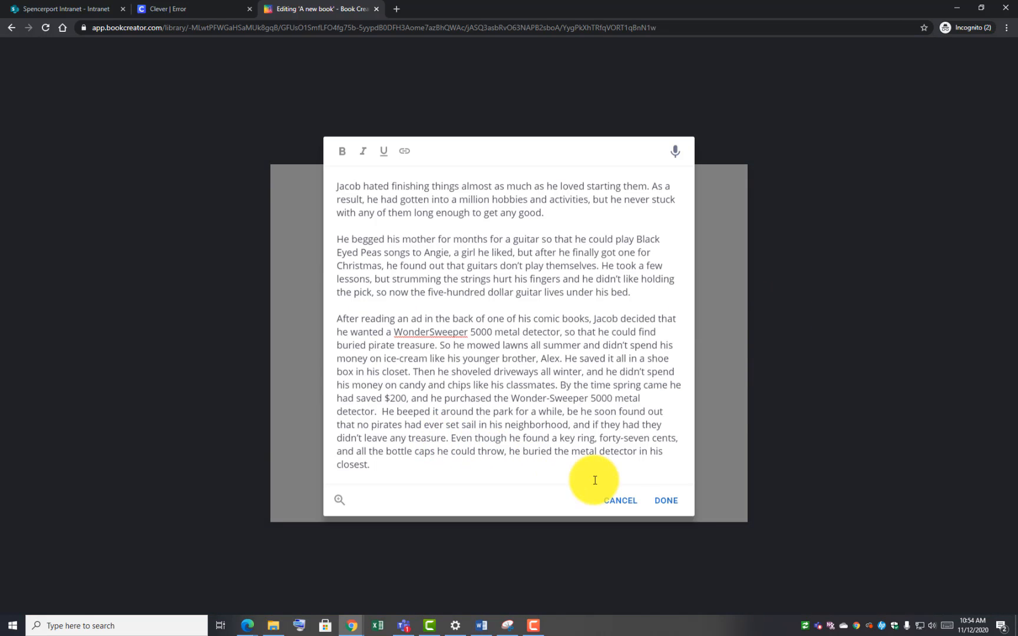
left_click(673, 501)
left_click_drag(598, 476, 550, 453)
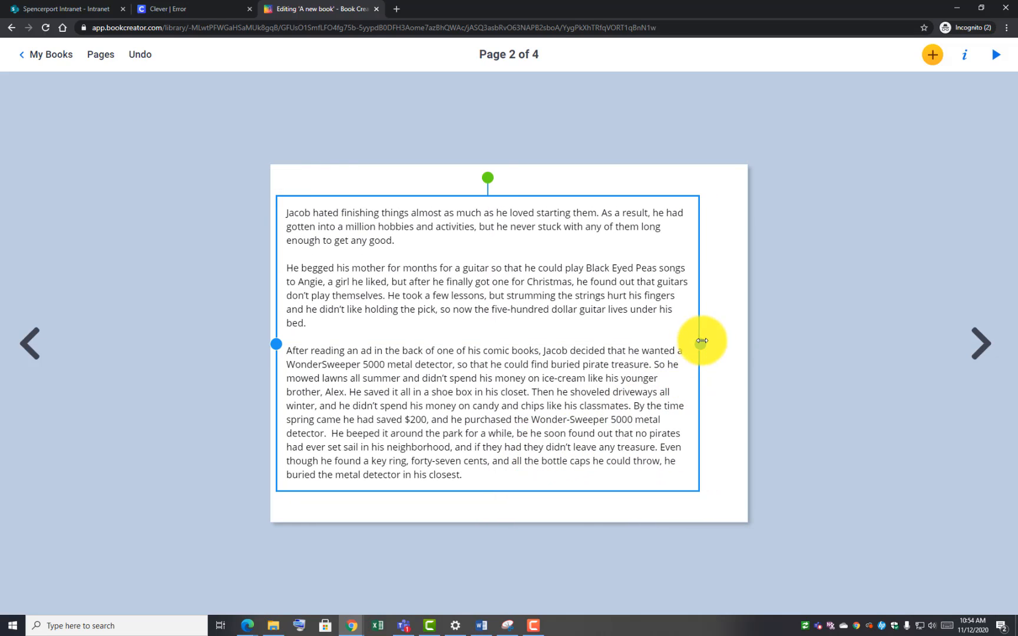
left_click_drag(701, 343, 749, 324)
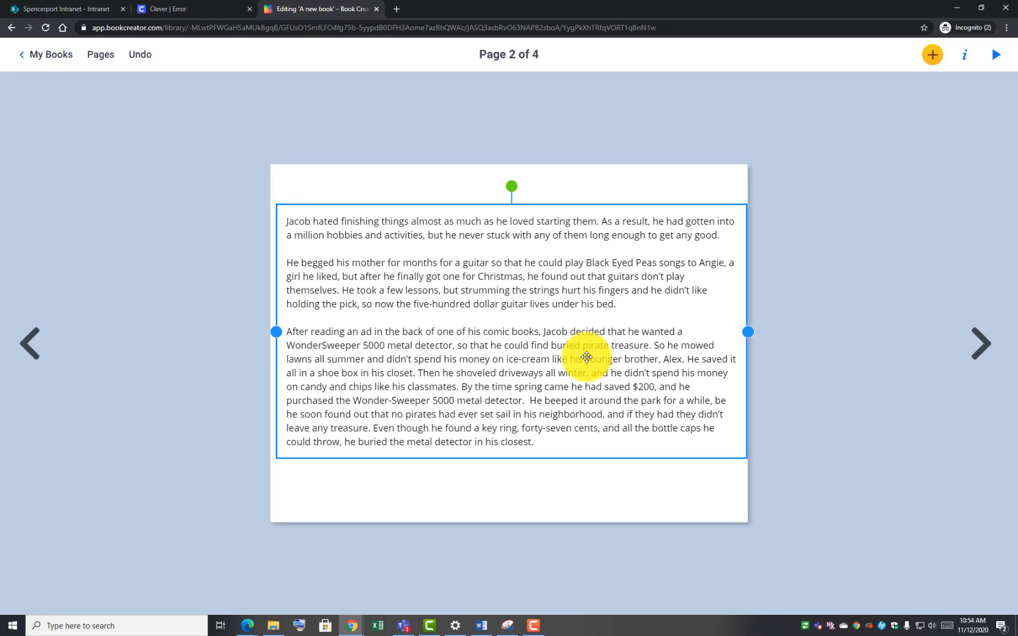
left_click_drag(274, 331, 270, 332)
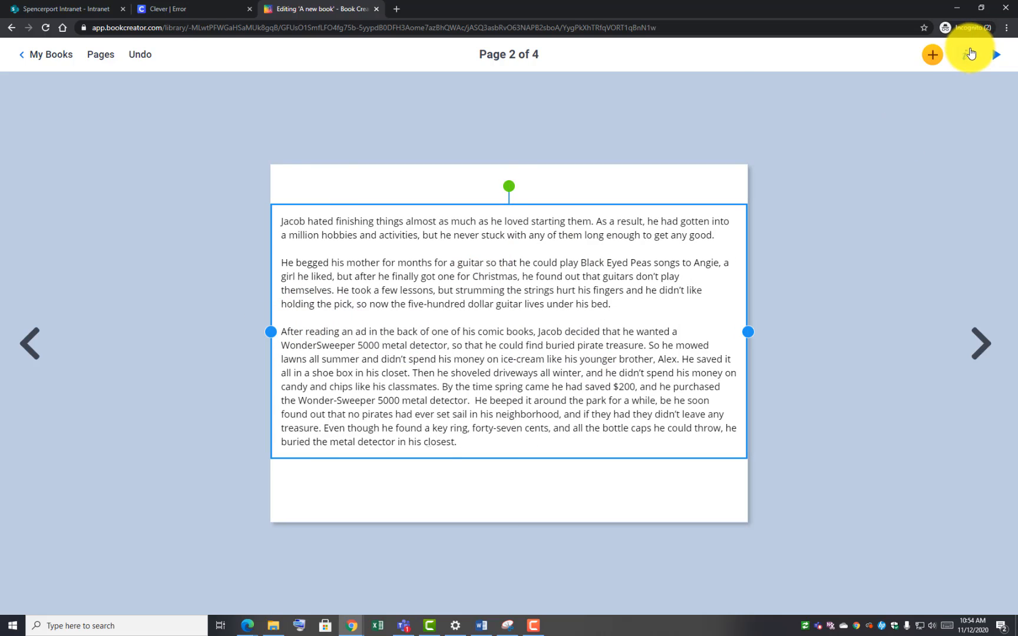
Set the story text font to Cabin
left_click(967, 52)
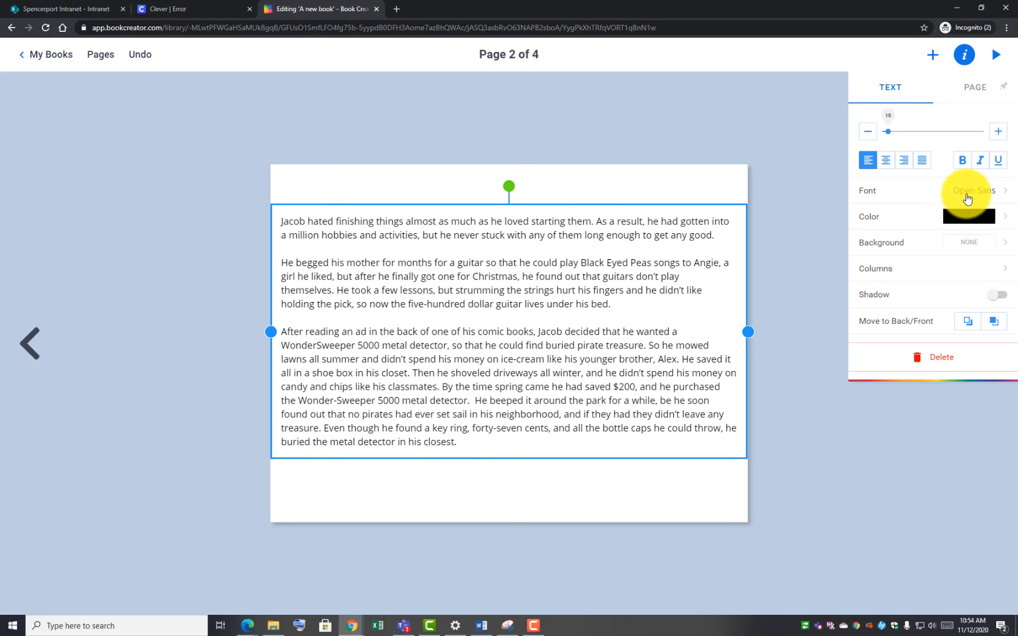
left_click(968, 198)
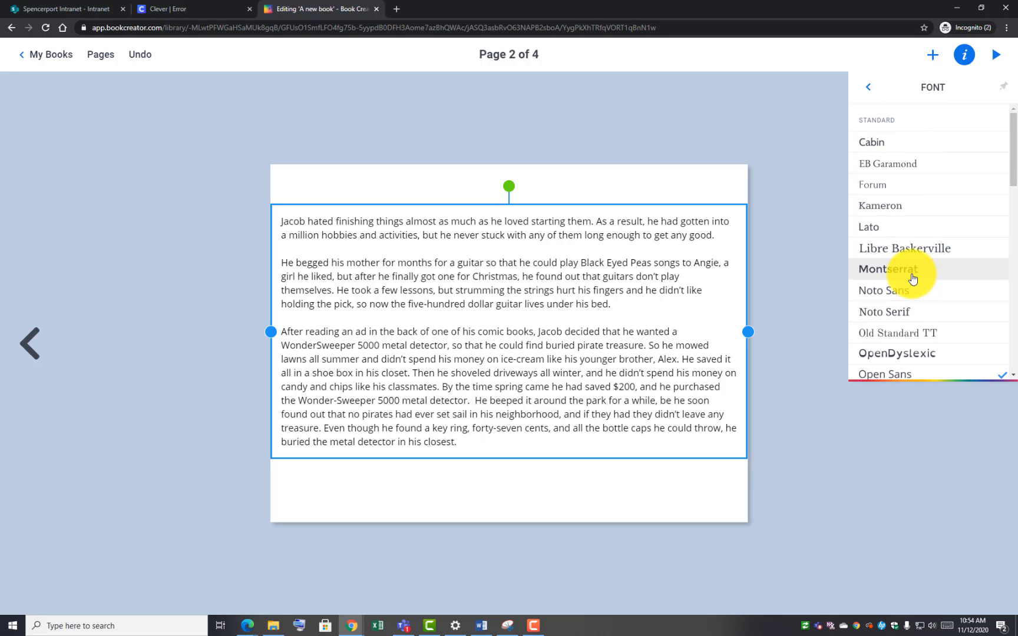
left_click(897, 143)
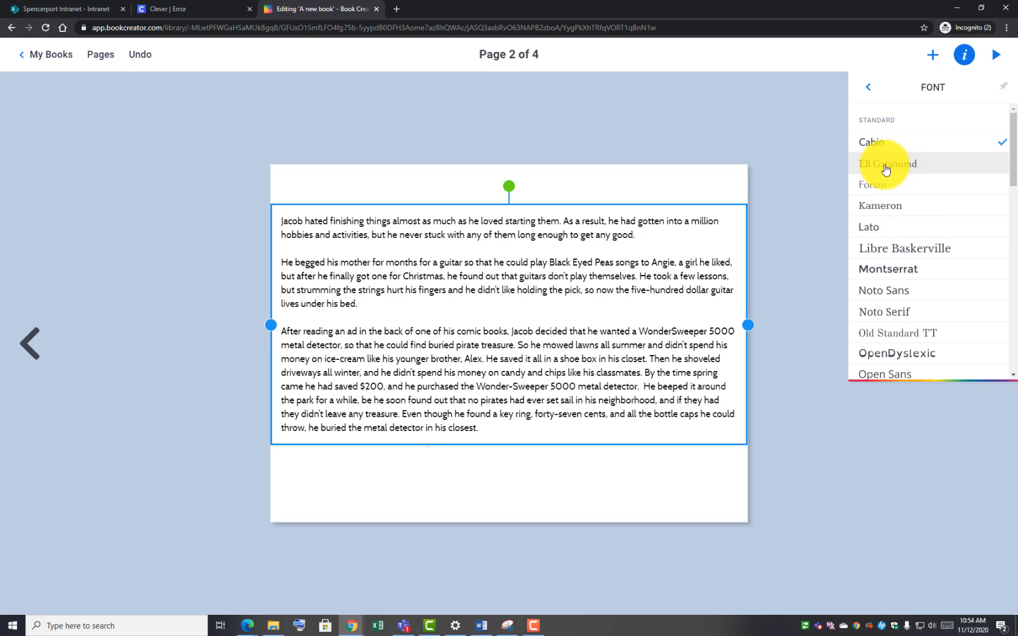
left_click(870, 86)
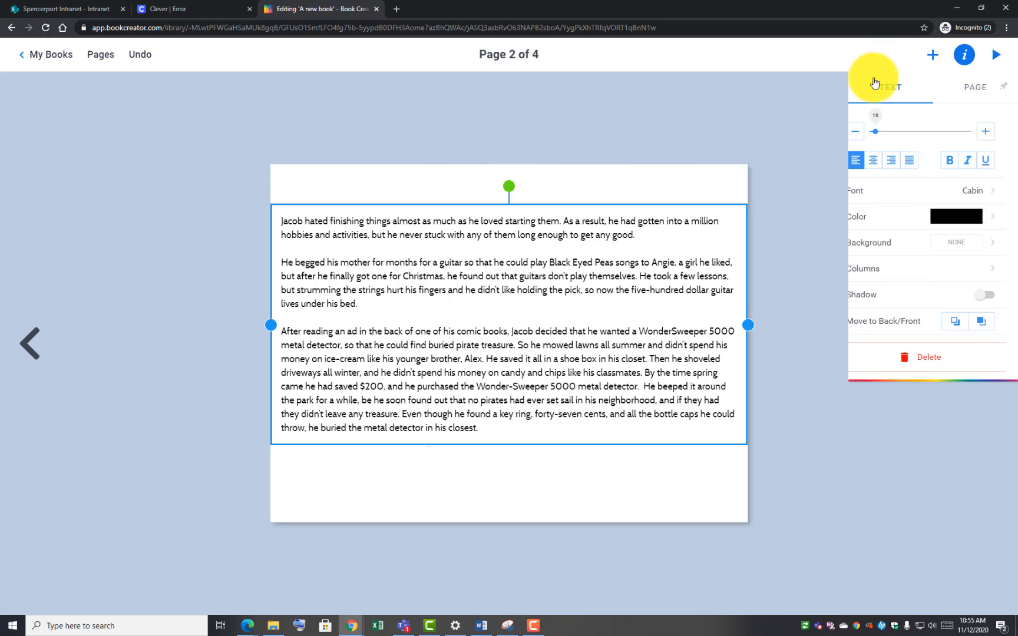
Cut the third paragraph so the text box keeps only the two guitar paragraphs
left_click(428, 187)
mouse_move(386, 350)
left_mouse_down()
mouse_move(391, 382)
mouse_move(387, 344)
left_mouse_up()
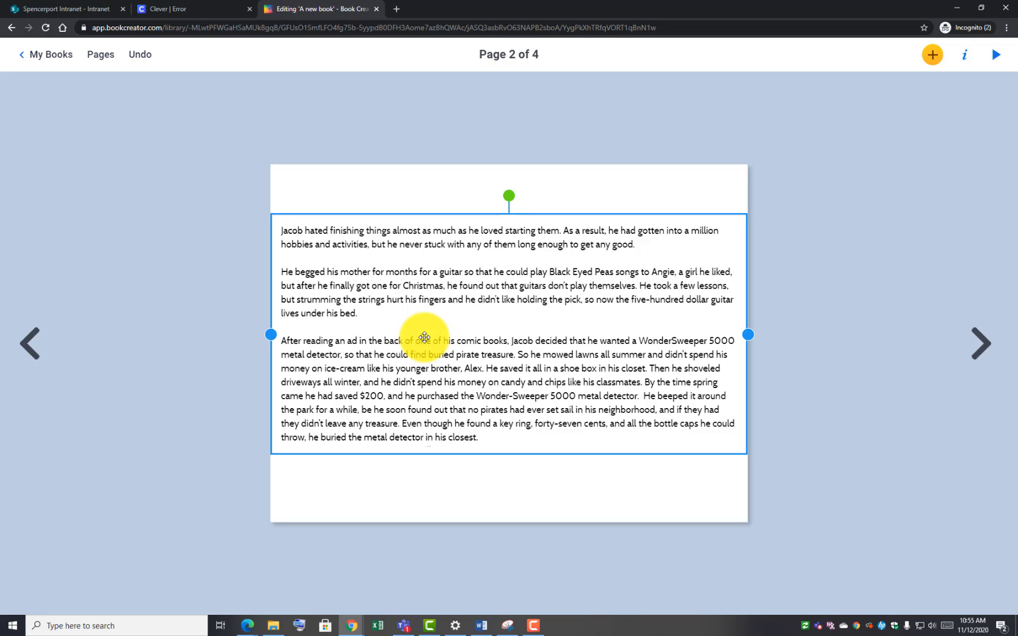
double_click(417, 364)
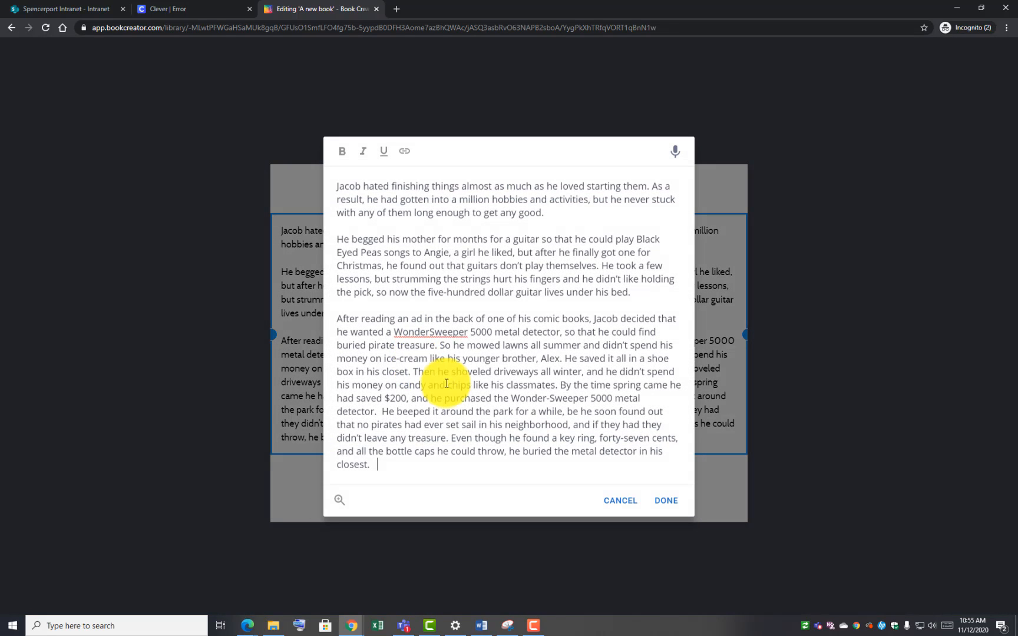
left_click_drag(375, 467, 336, 323)
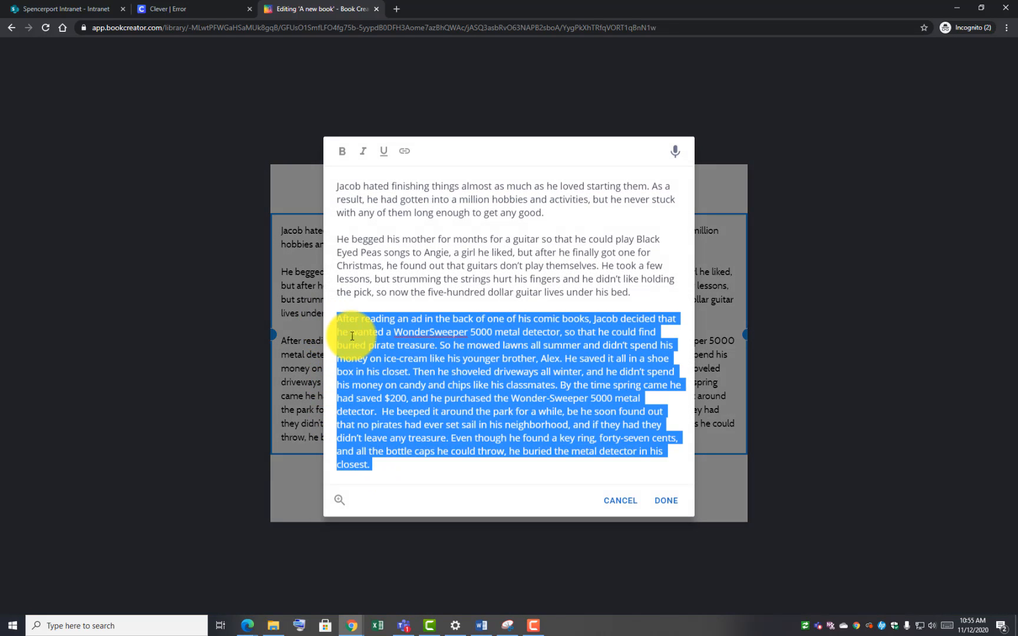
right_click(335, 323)
left_click(382, 364)
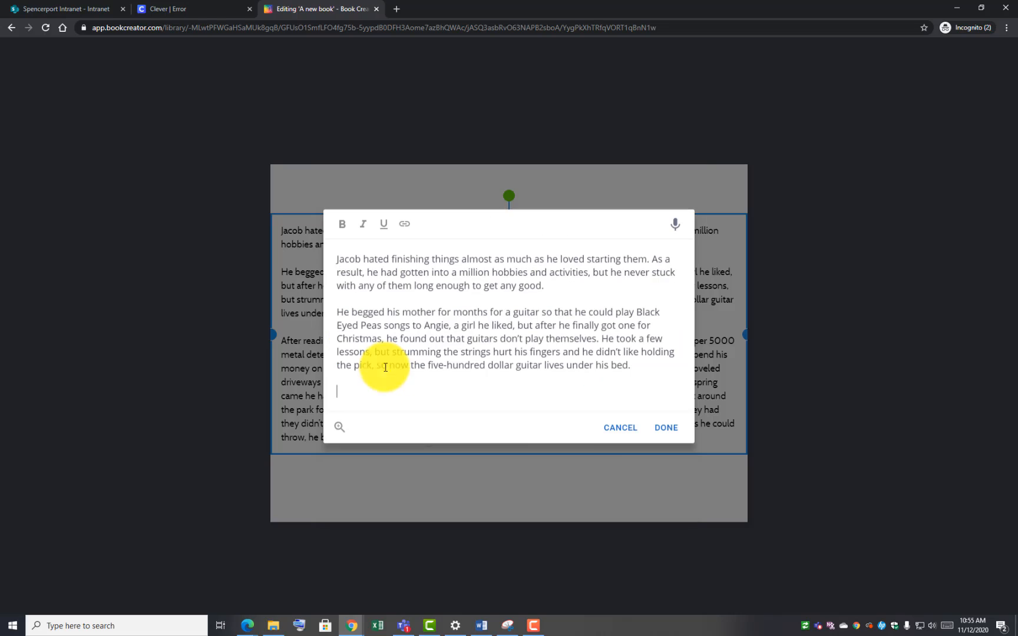
left_click(666, 429)
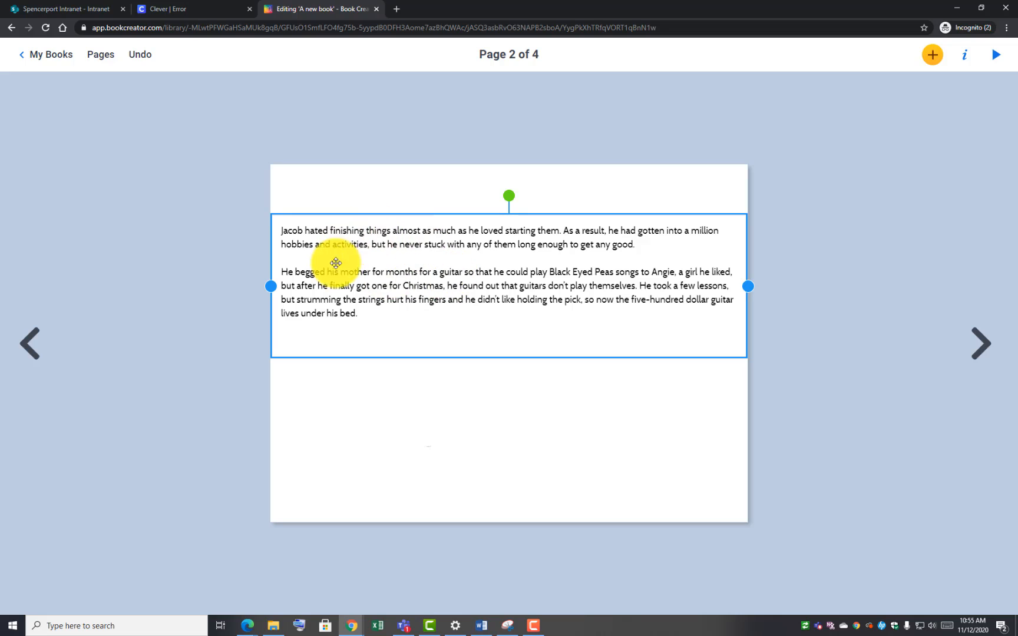
left_click_drag(356, 251, 355, 245)
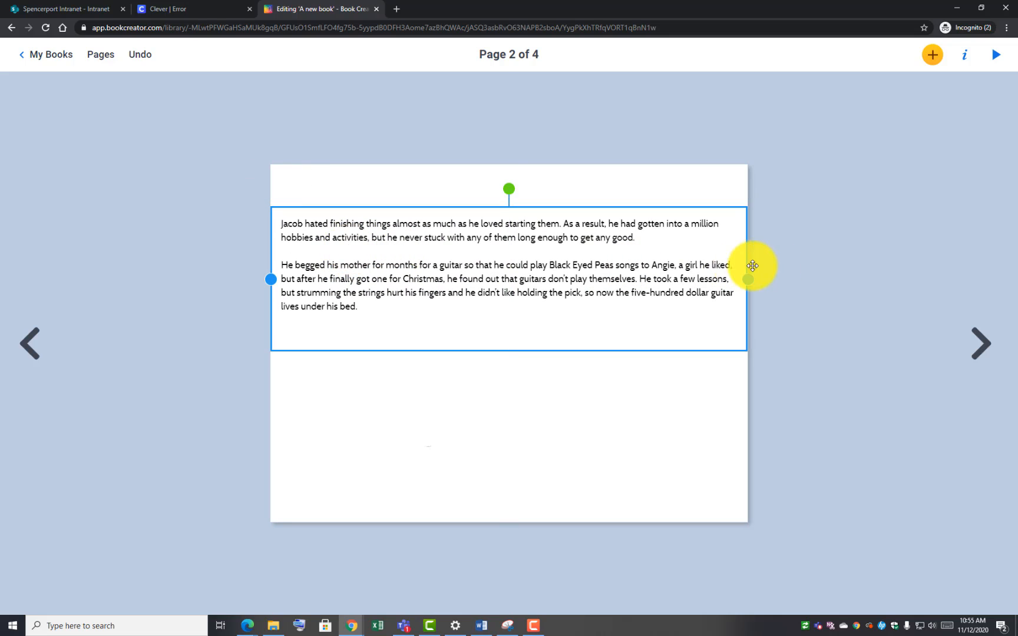
Set the story text to size 24 and narrow it into a left-half column
left_click(965, 54)
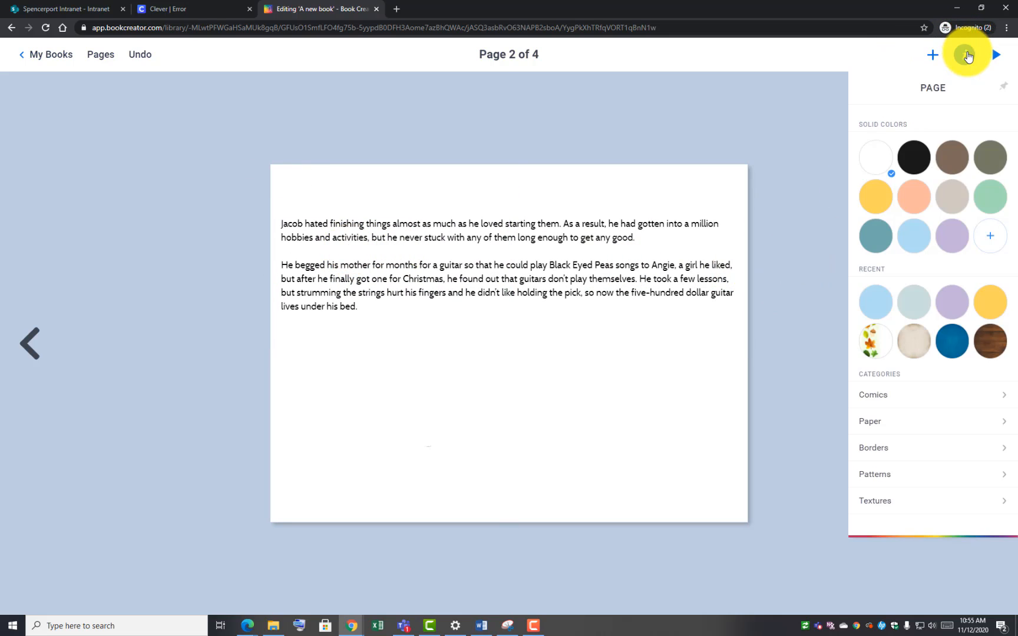
right_click(575, 272)
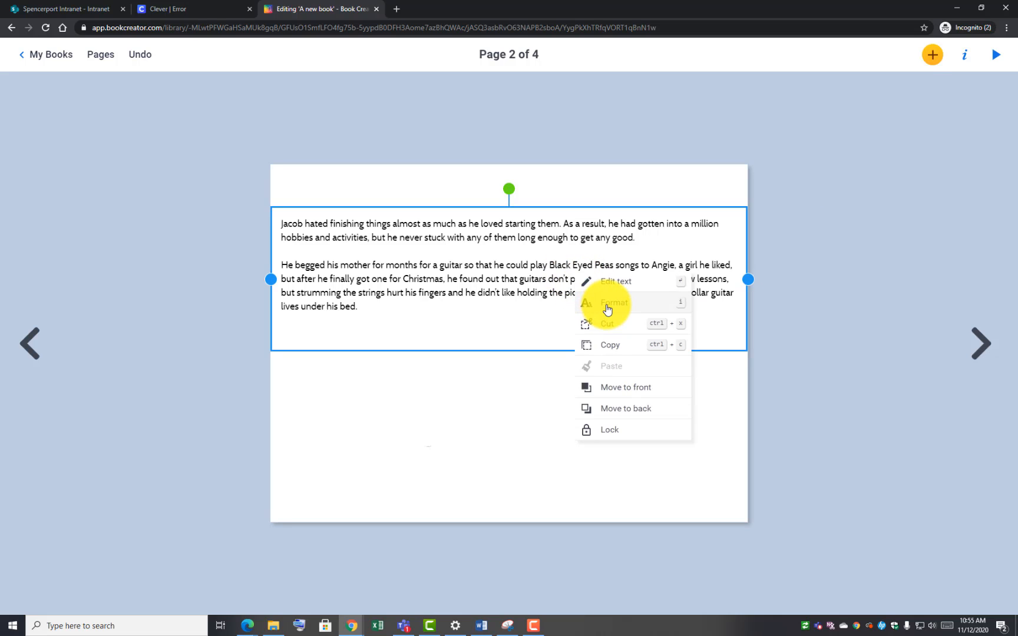
left_click(608, 303)
left_click_drag(891, 131, 891, 131)
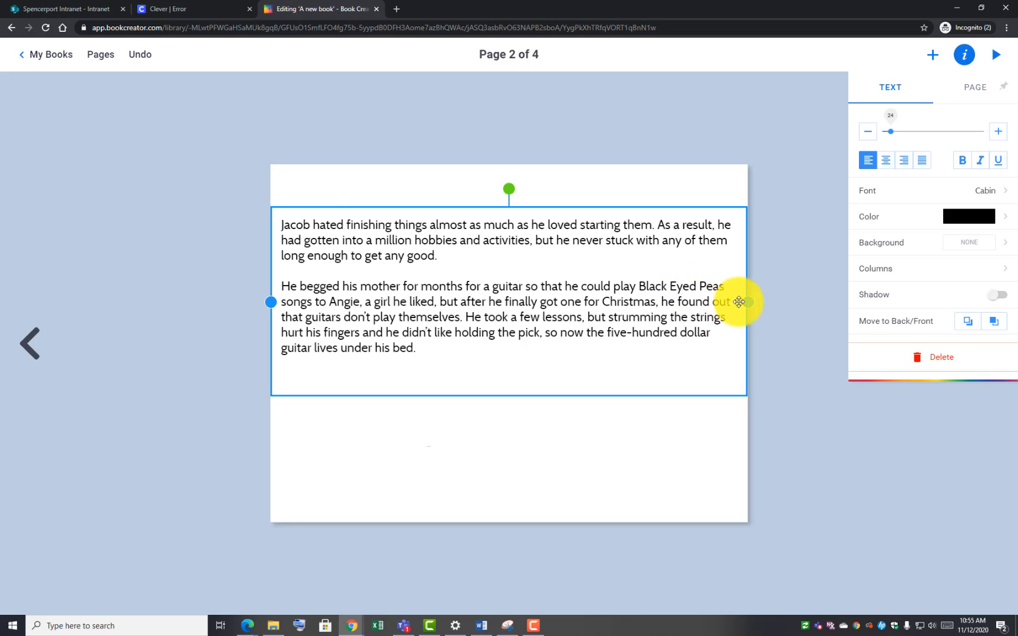
left_click_drag(745, 301, 613, 300)
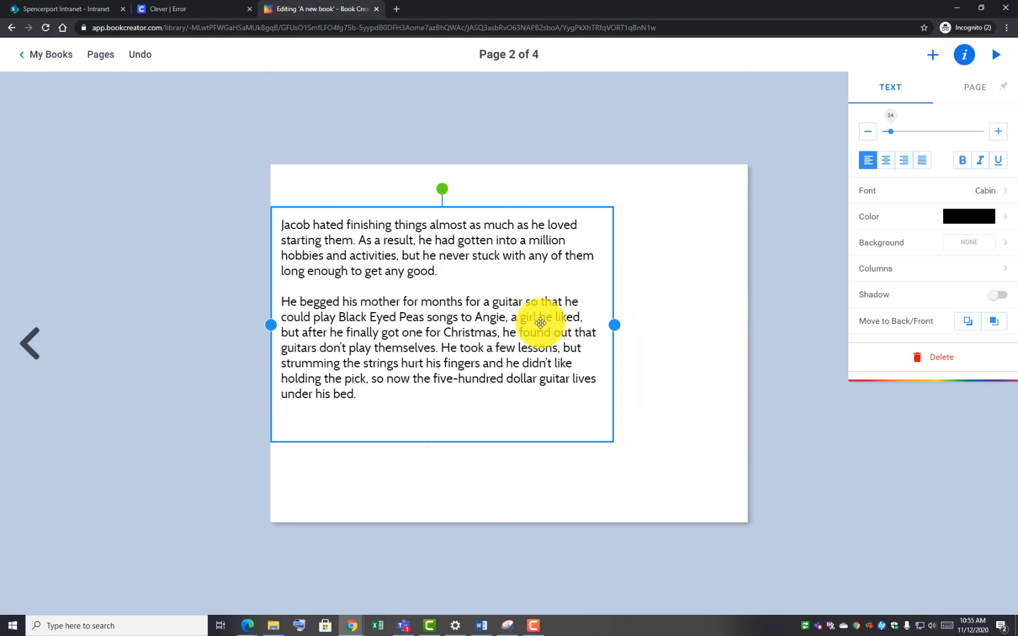
left_click_drag(538, 323, 539, 300)
left_click_drag(611, 304, 586, 303)
mouse_move(462, 331)
left_mouse_down()
mouse_move(462, 318)
mouse_move(471, 329)
left_mouse_up()
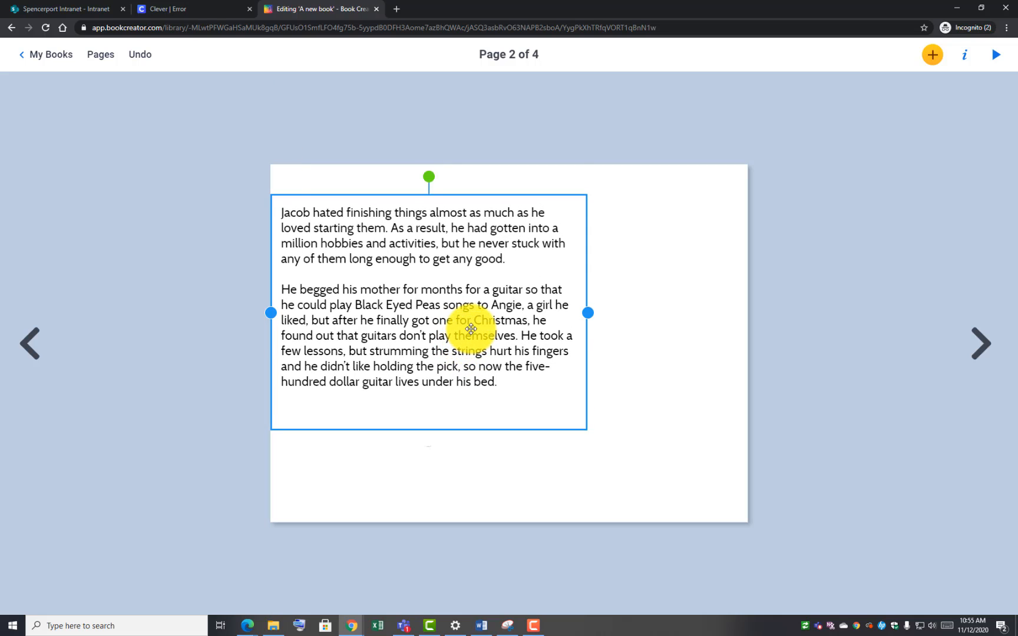
left_click(680, 328)
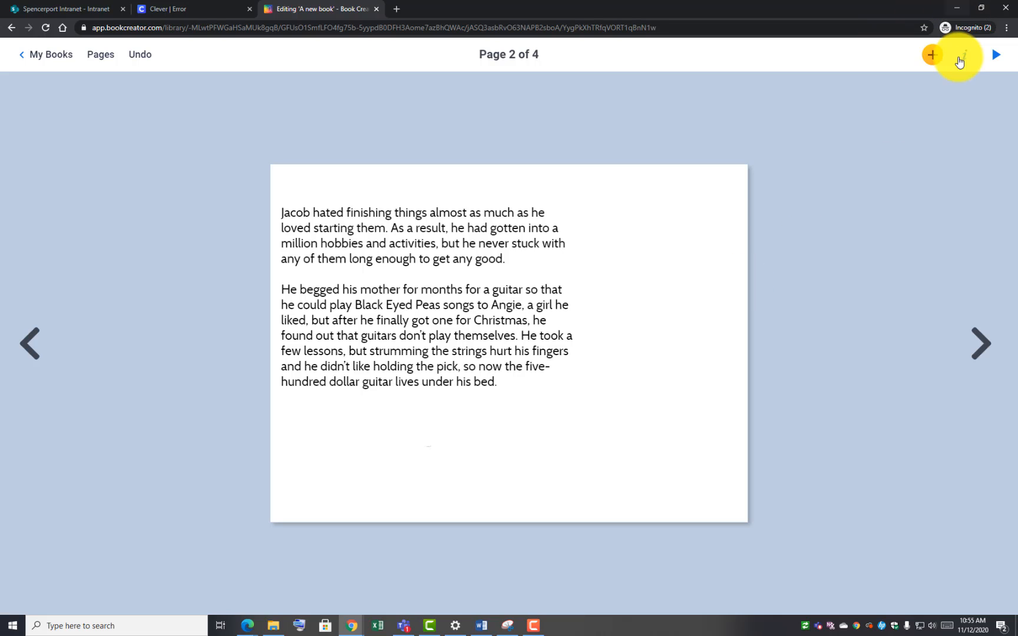
Import a 'guitar' image-search photo and enlarge it along page 2's right side
left_click(935, 57)
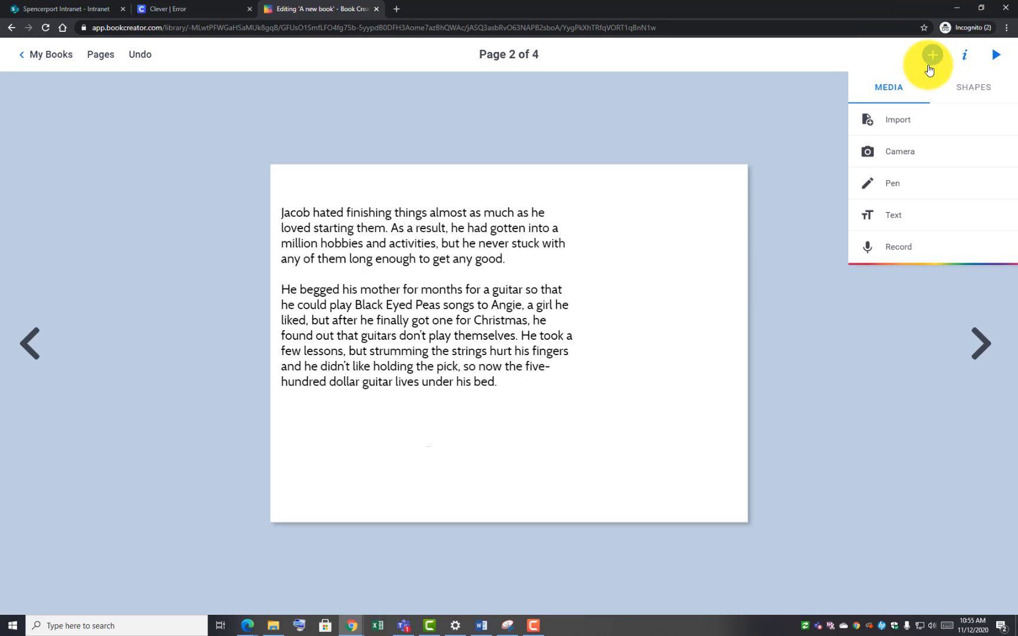
left_click(916, 121)
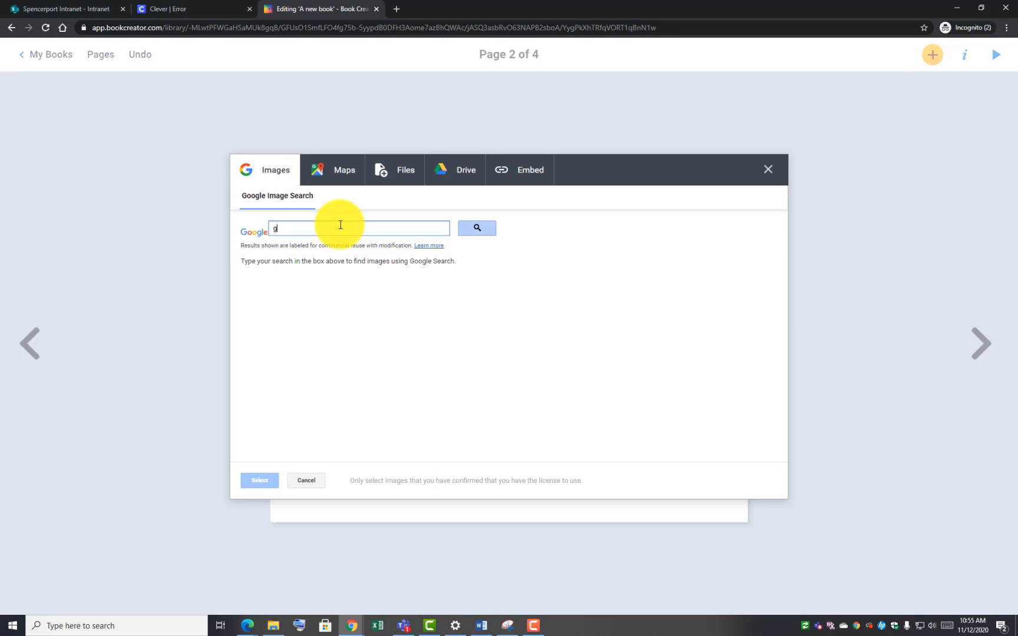
type("guitar")
key("Return")
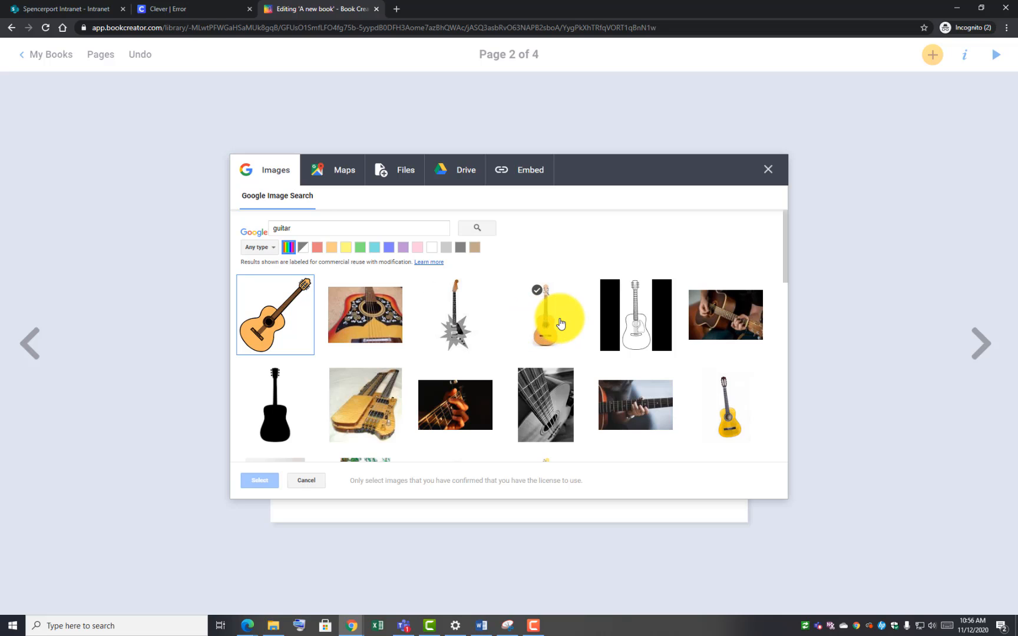
left_click(539, 316)
left_click(271, 475)
left_click_drag(521, 387, 664, 365)
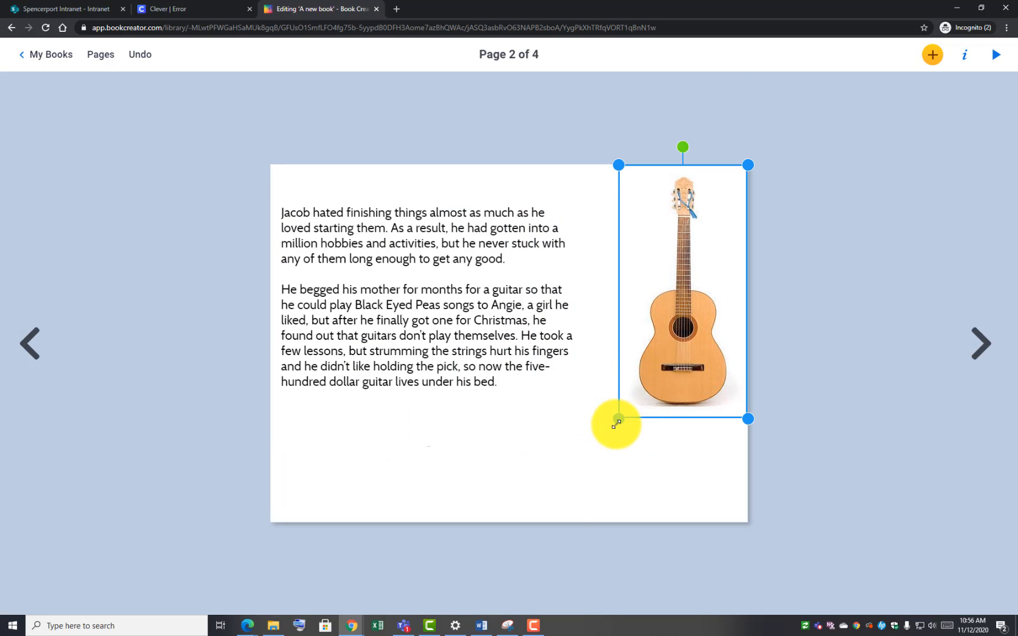
left_click_drag(615, 420, 566, 496)
Narrow the story text box and move it up beside the guitar photo
left_click(454, 279)
left_click_drag(580, 312, 493, 343)
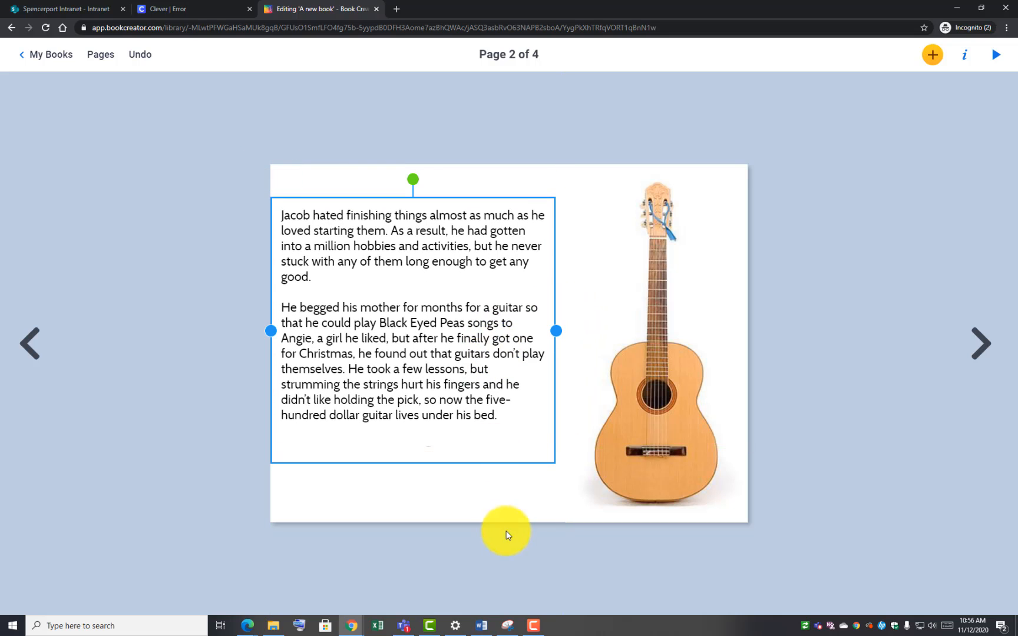
left_click(435, 481)
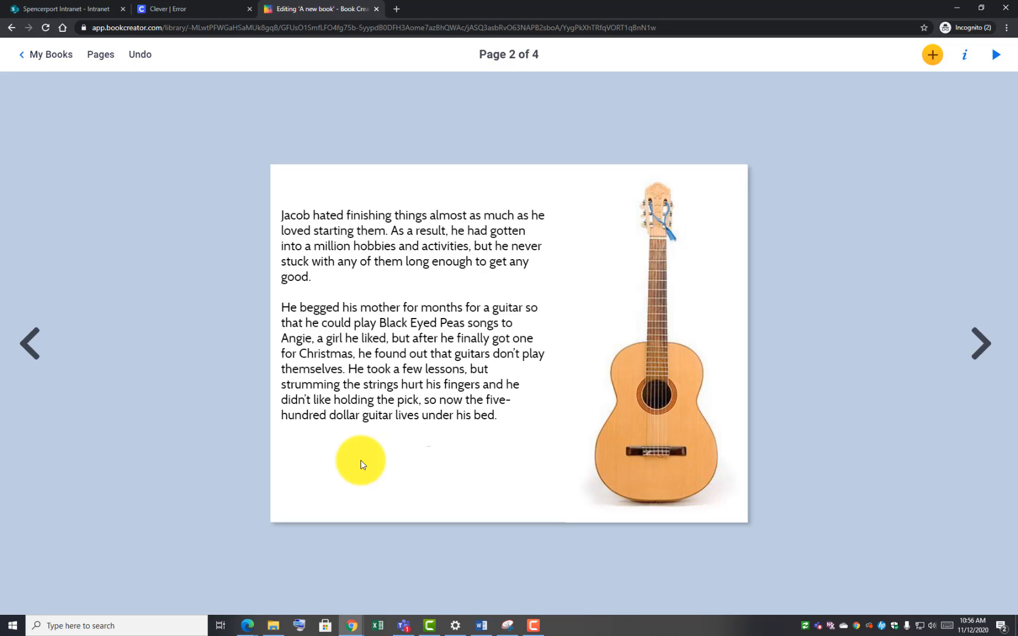
Start a pen drawing and add a small treble clef emoji below the story text
left_click(926, 56)
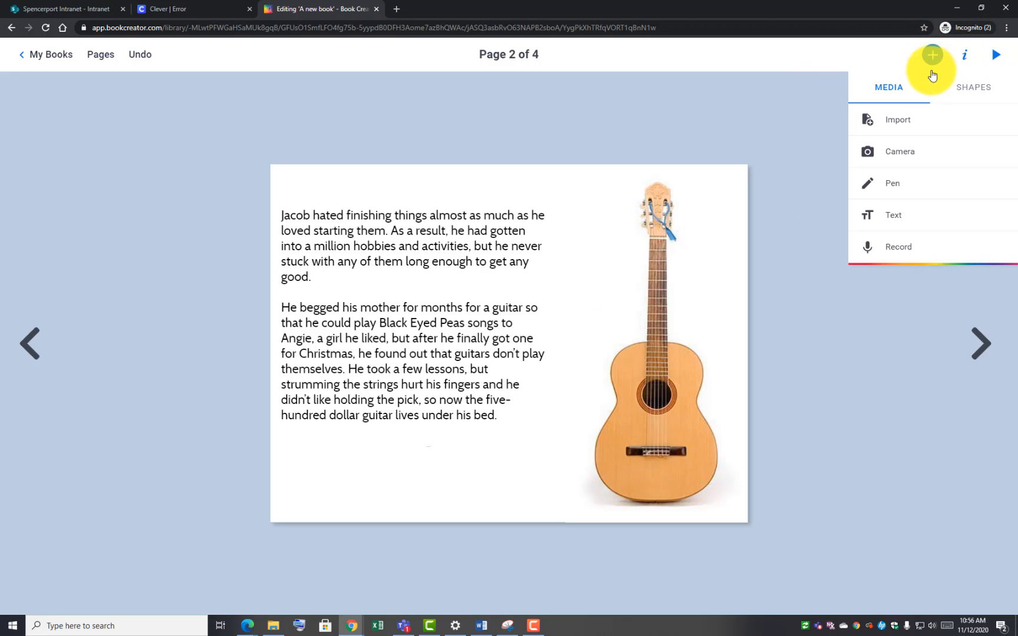
left_click(924, 185)
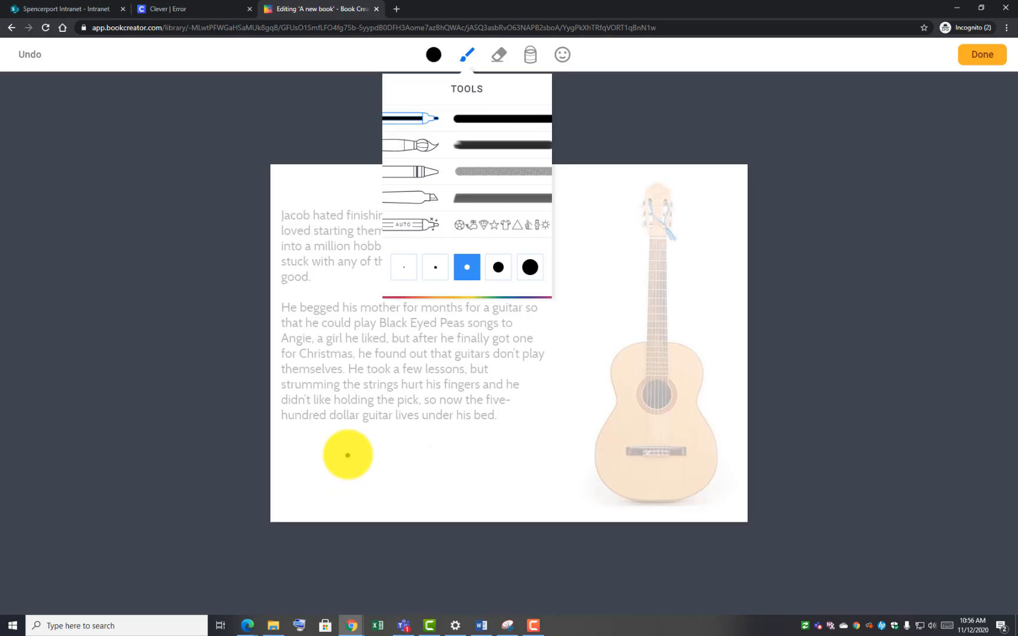
mouse_move(348, 455)
left_mouse_down()
mouse_move(327, 454)
mouse_move(329, 479)
mouse_move(320, 480)
mouse_move(353, 475)
mouse_move(337, 480)
mouse_move(330, 455)
mouse_move(364, 457)
left_mouse_up()
left_click(499, 55)
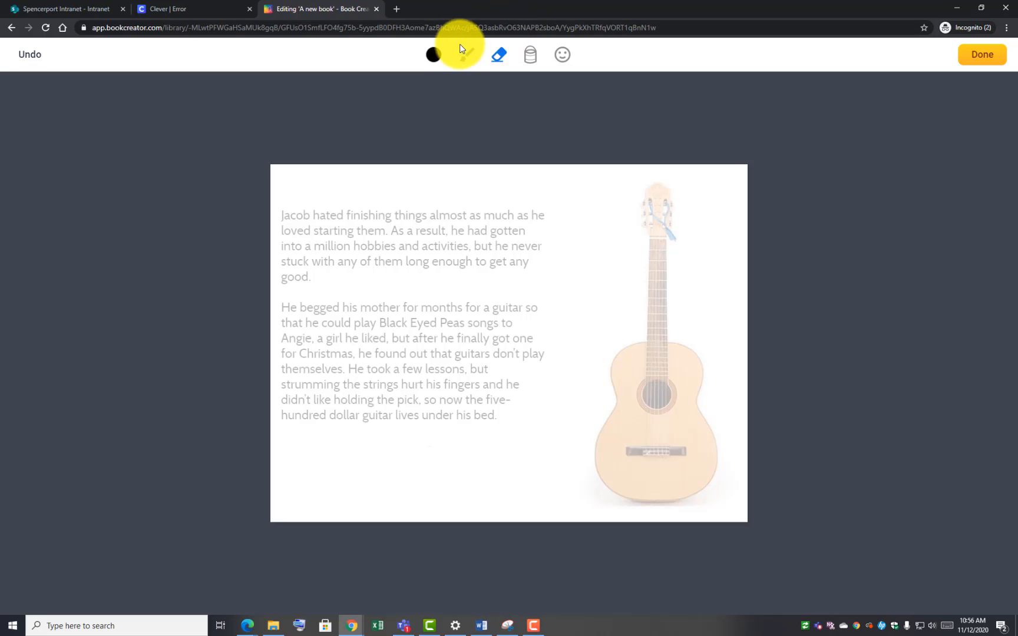
left_click(564, 54)
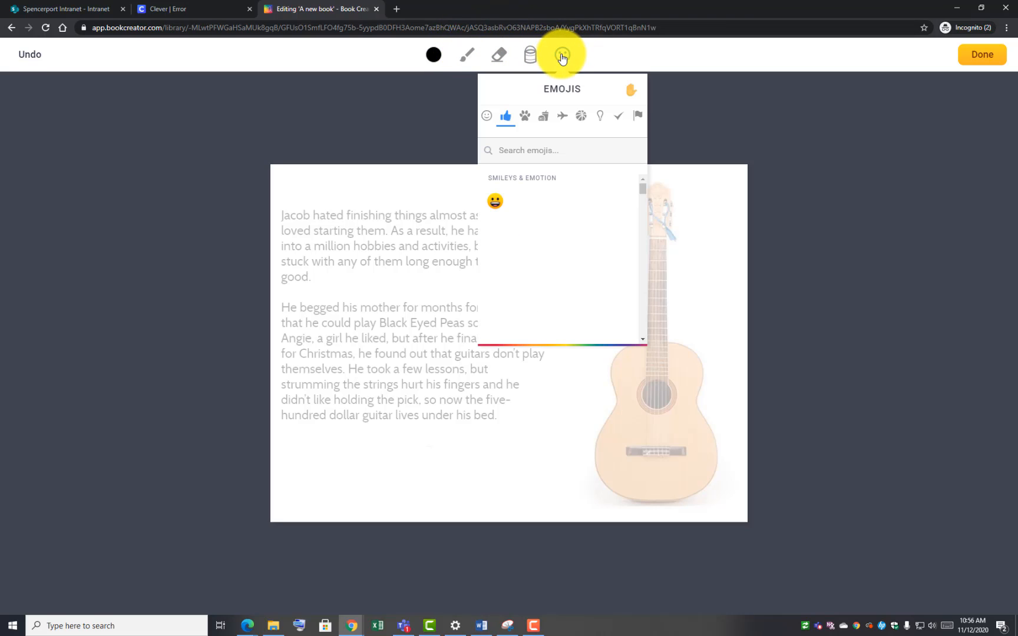
left_click(526, 151)
type("music")
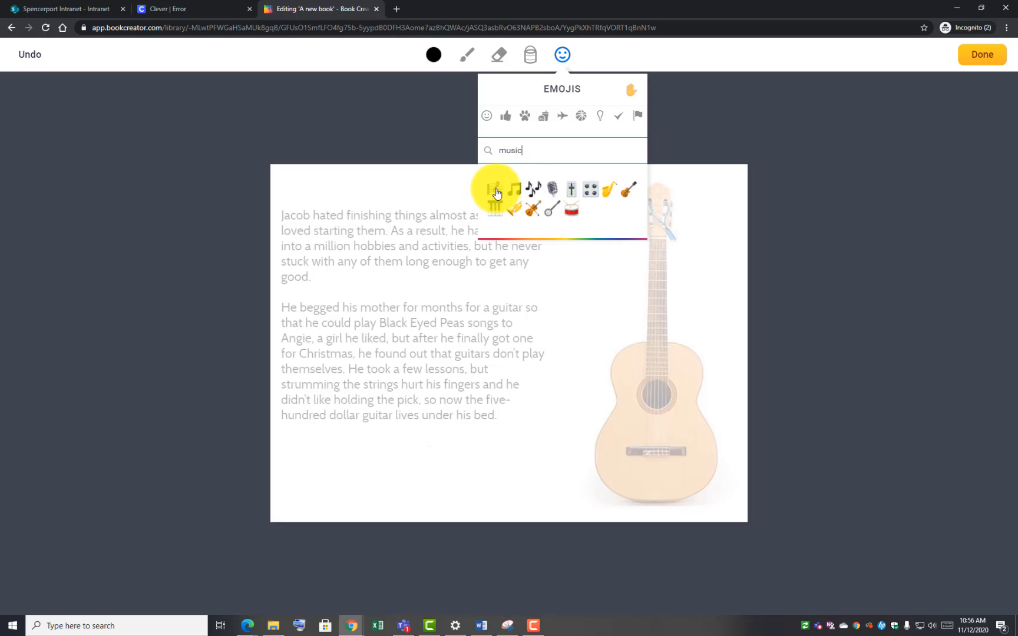
left_click(496, 191)
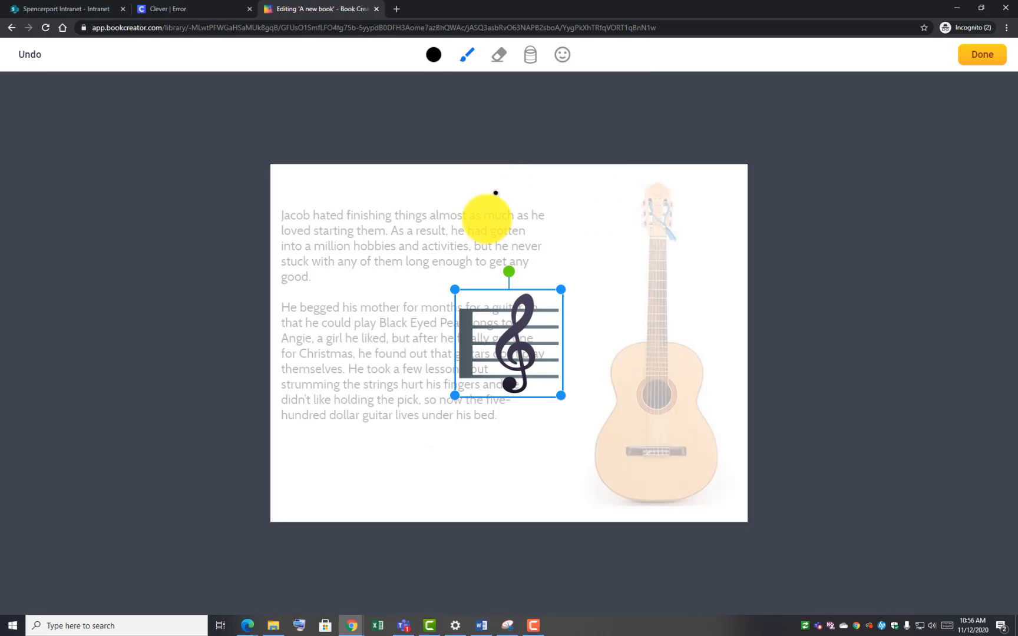
left_click_drag(497, 317, 364, 390)
left_click_drag(424, 467, 343, 496)
Add a shrunken group-of-notes emoji beside the treble clef
left_click(566, 55)
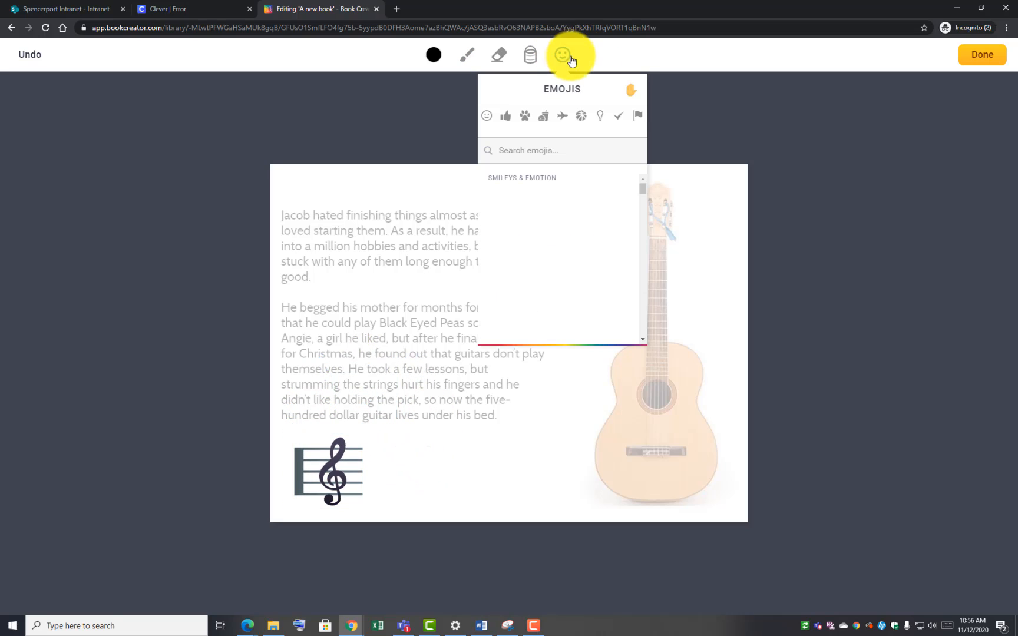
left_click(551, 152)
type("music")
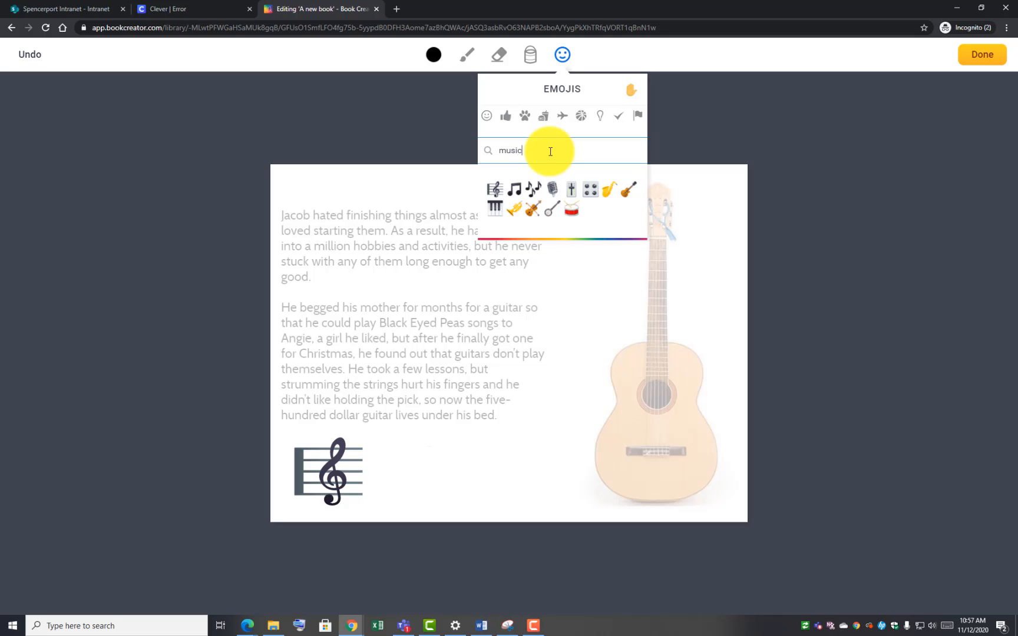
left_click(534, 194)
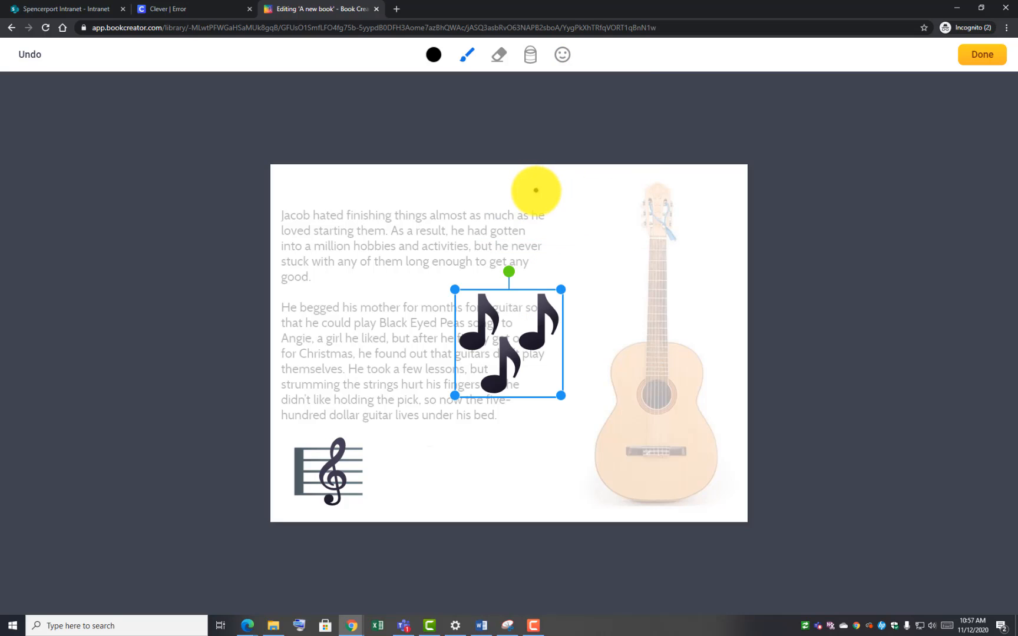
left_click_drag(511, 341, 454, 479)
left_click_drag(508, 408, 468, 436)
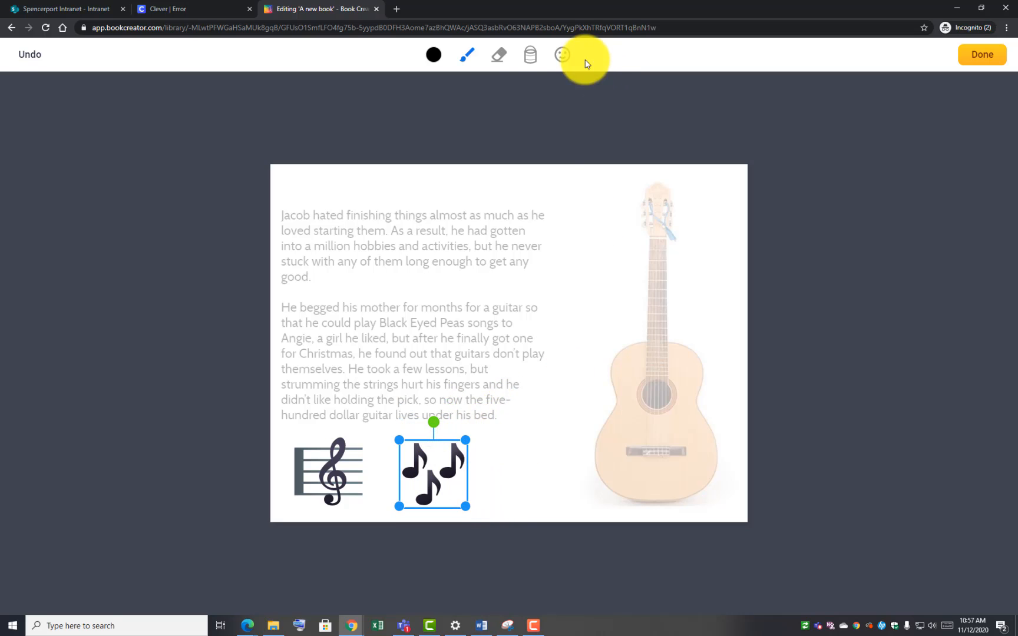
Add a beamed music note emoji at the lower middle and finish the drawing
left_click(562, 54)
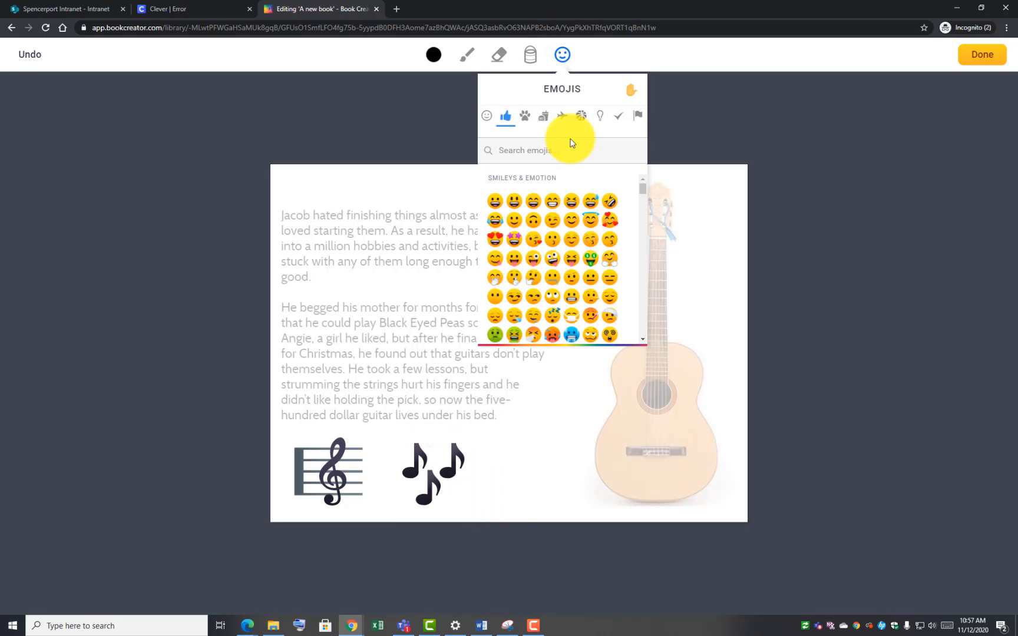
left_click(530, 140)
type("music")
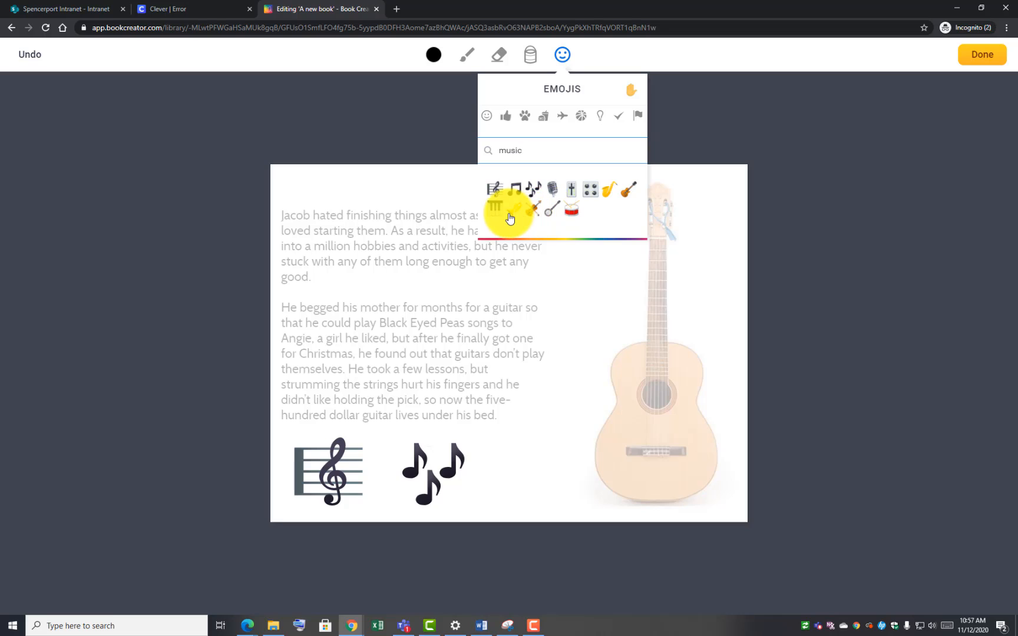
left_click(519, 193)
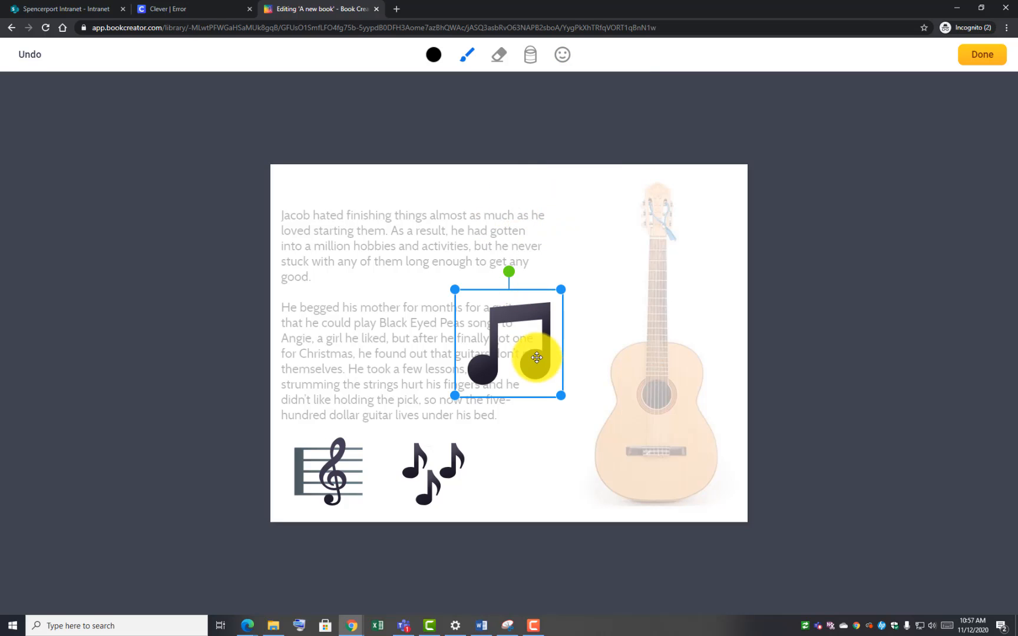
left_click_drag(536, 361, 557, 473)
left_click(455, 495)
left_click(974, 59)
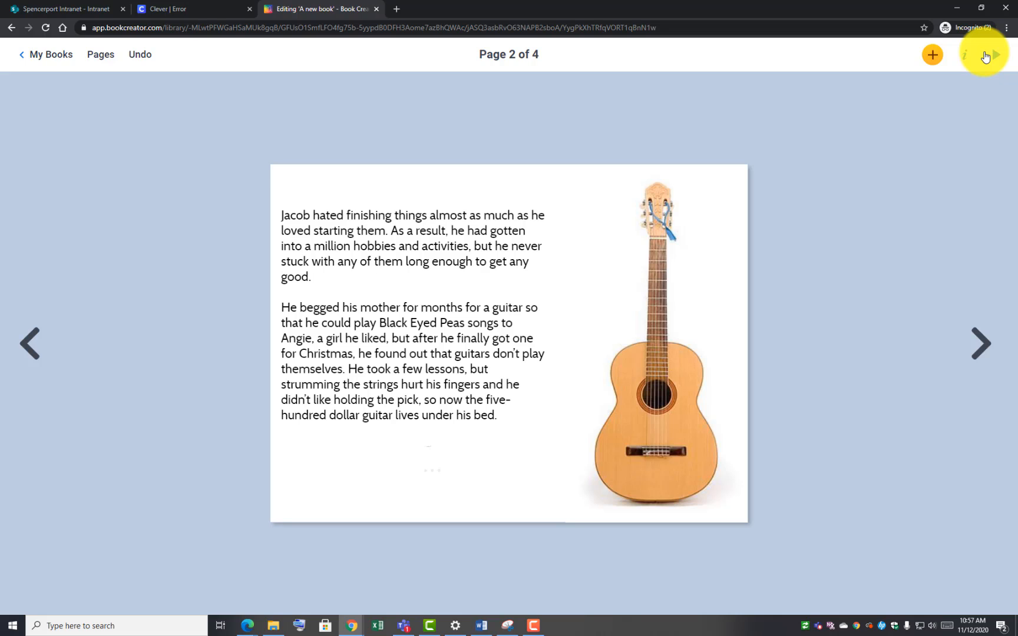
Shrink the music drawing into a row under the page 2 text, then go to blank page 4
left_click(544, 482)
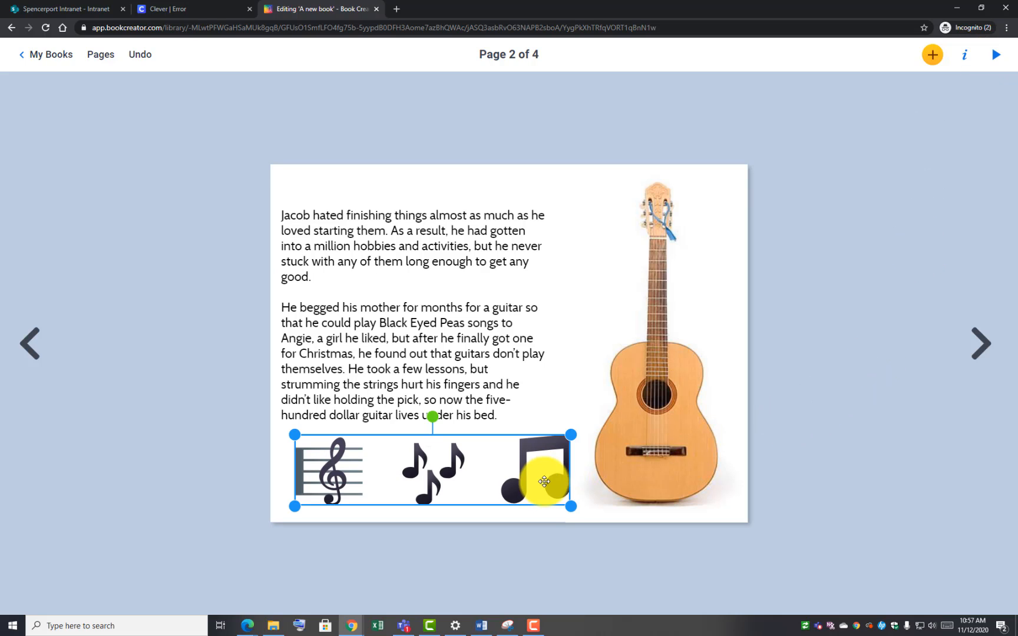
left_click_drag(571, 435, 527, 444)
left_click_drag(471, 475, 495, 463)
left_click(259, 392)
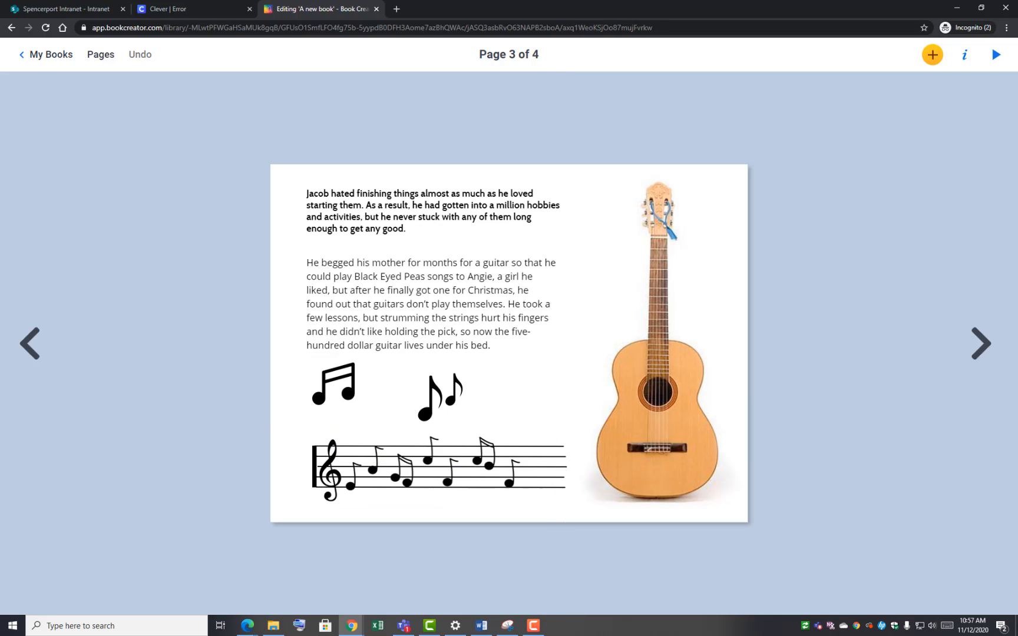
left_click(29, 344)
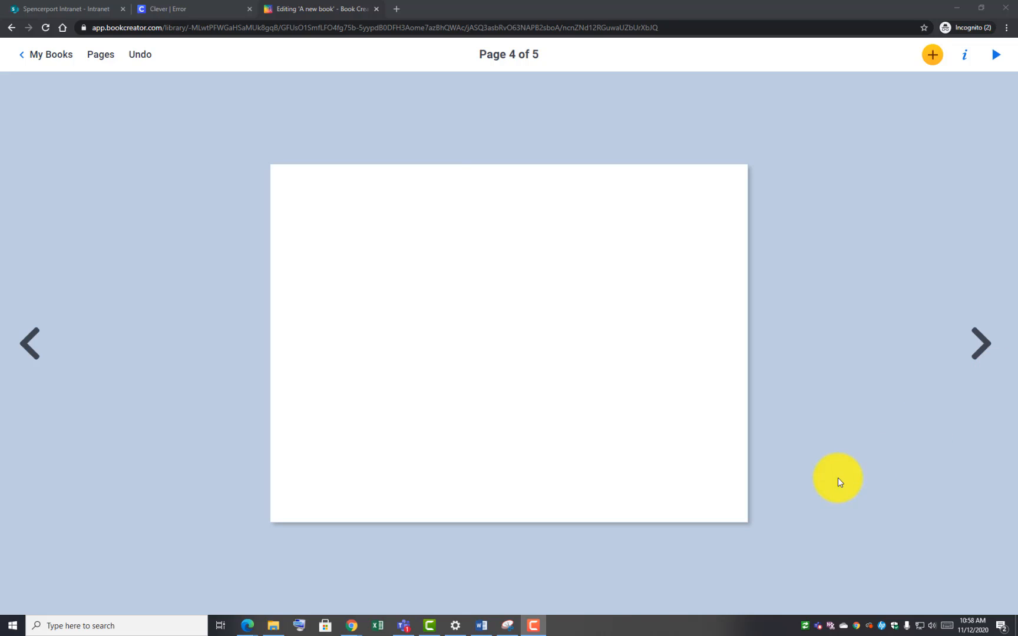
left_click(838, 478)
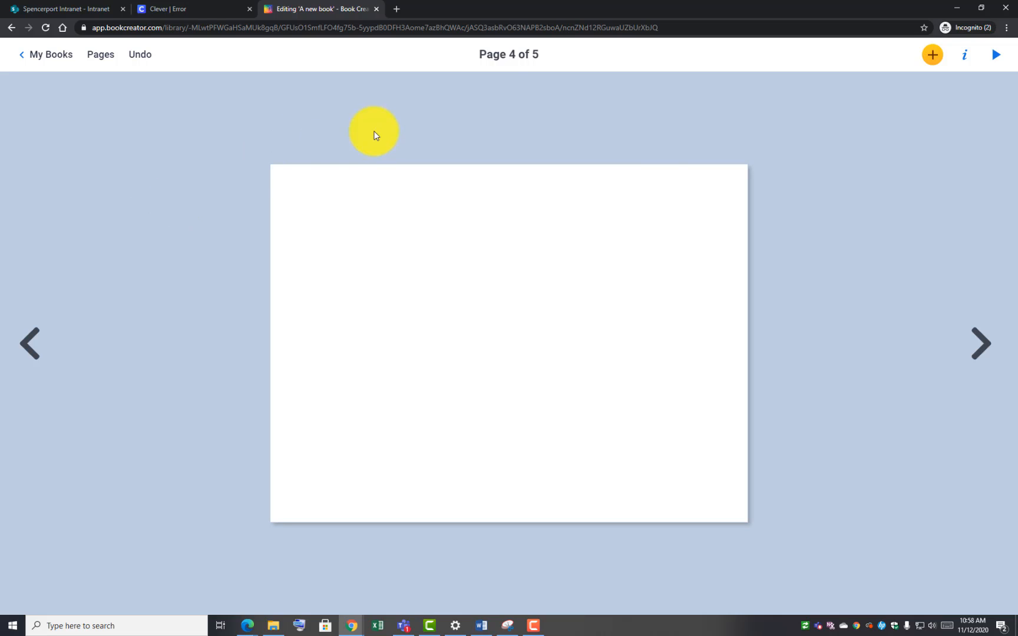
Paste the copied metal-detector story paragraph into a new text box on page 4
left_click(931, 55)
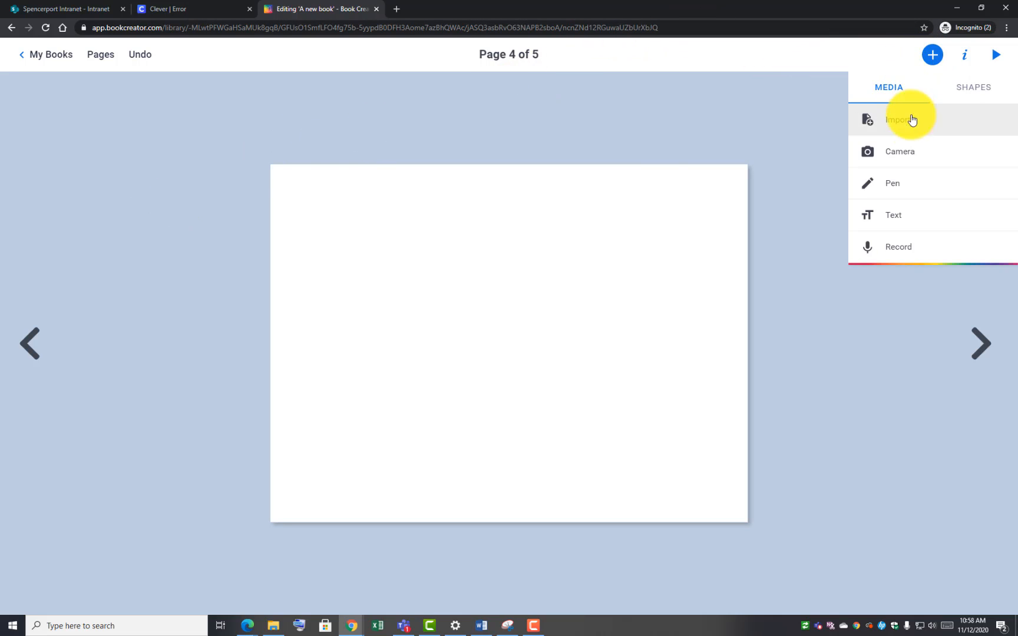
left_click(917, 227)
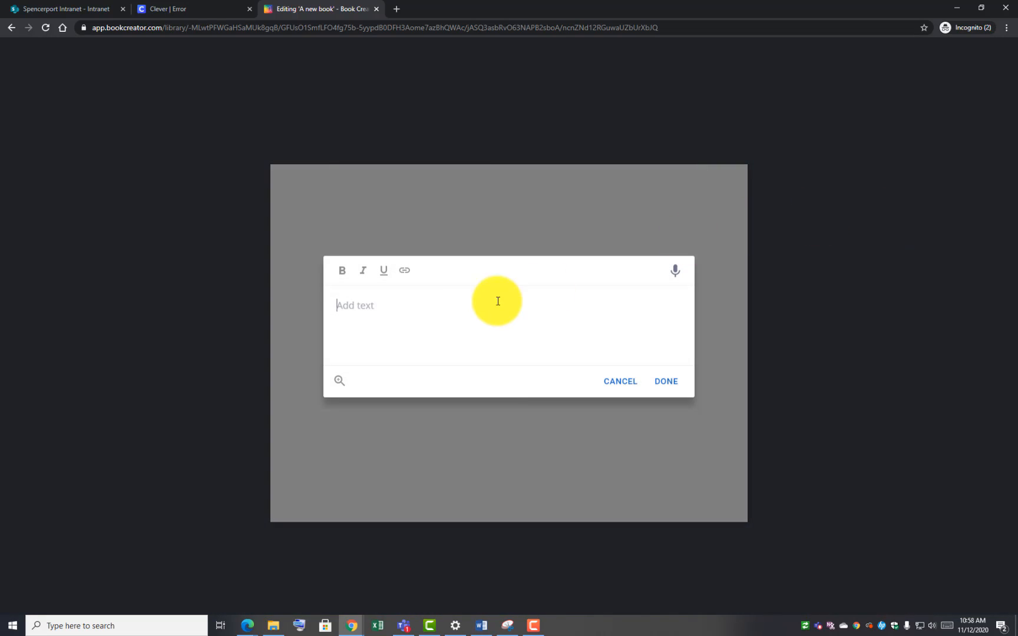
right_click(398, 323)
left_click(438, 406)
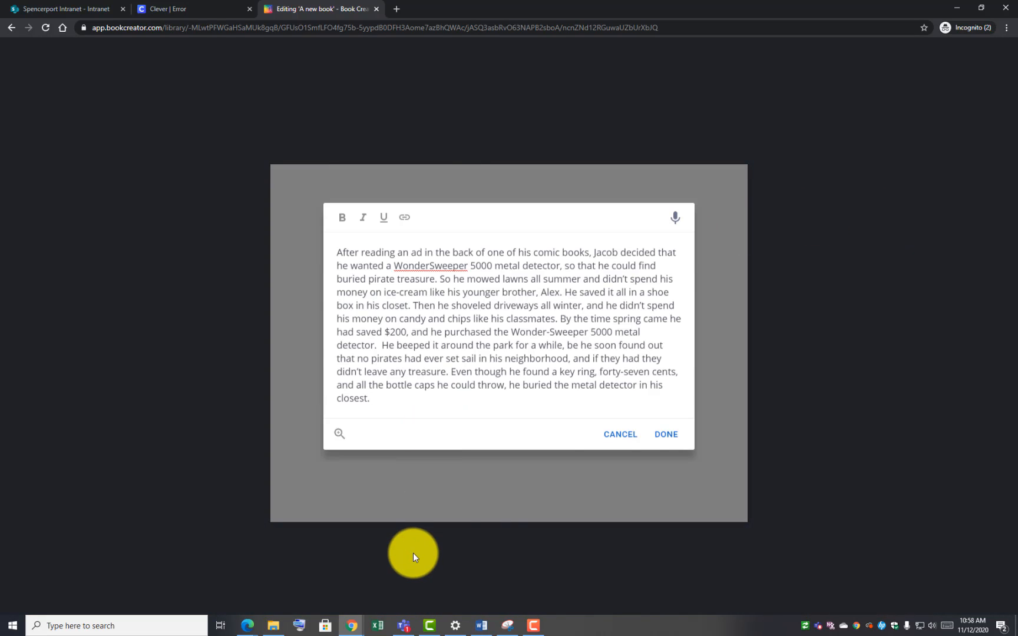
left_click(665, 433)
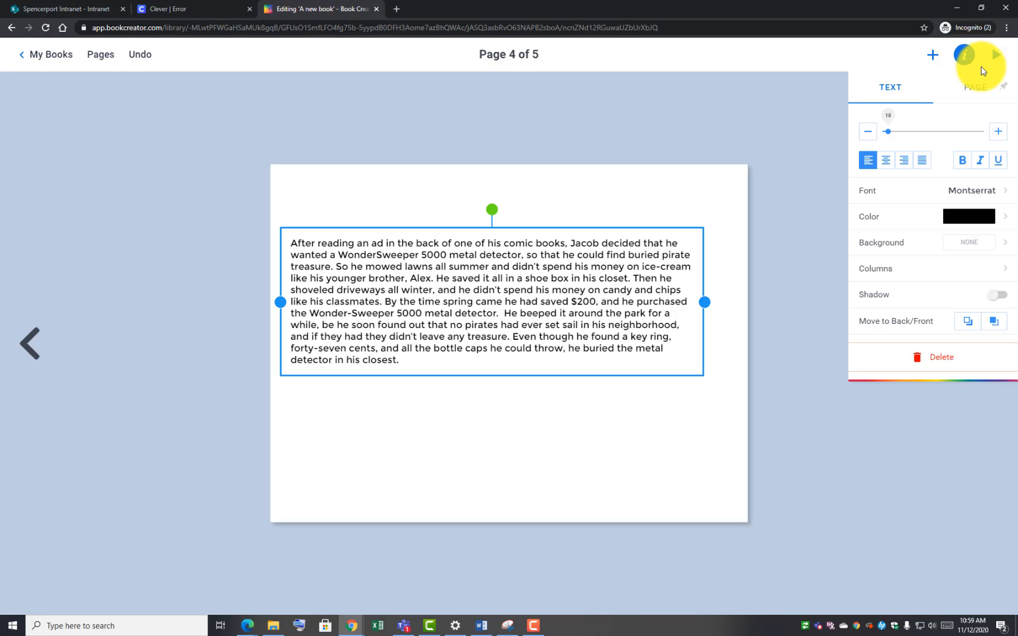
Set the story text to size 23 in the Cabin font
left_click(999, 132)
left_click(999, 132)
left_click(999, 132)
left_click(998, 132)
left_click(999, 132)
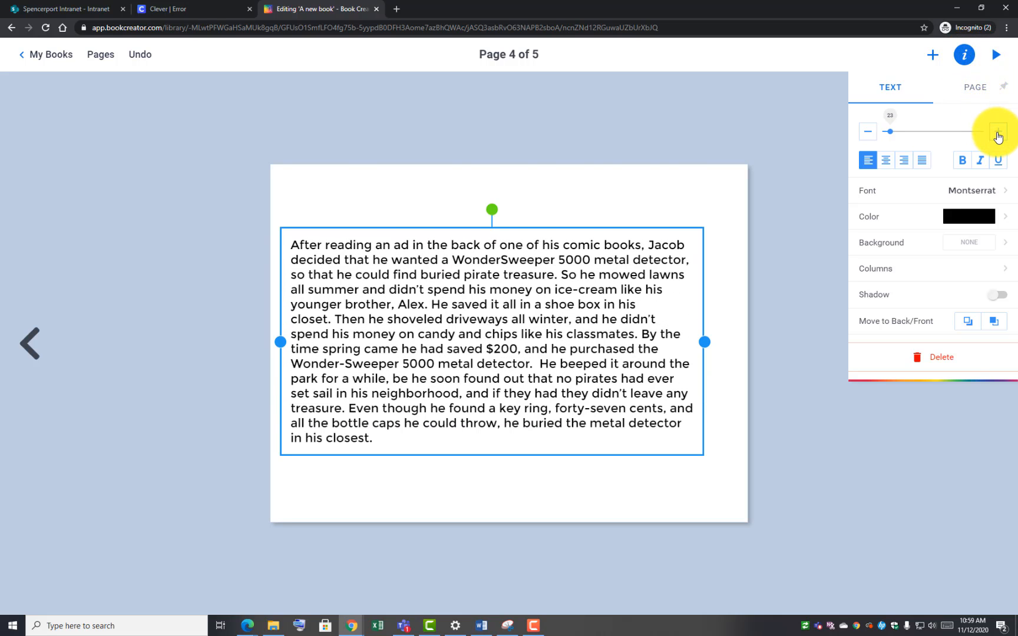
left_click(998, 132)
left_click(958, 195)
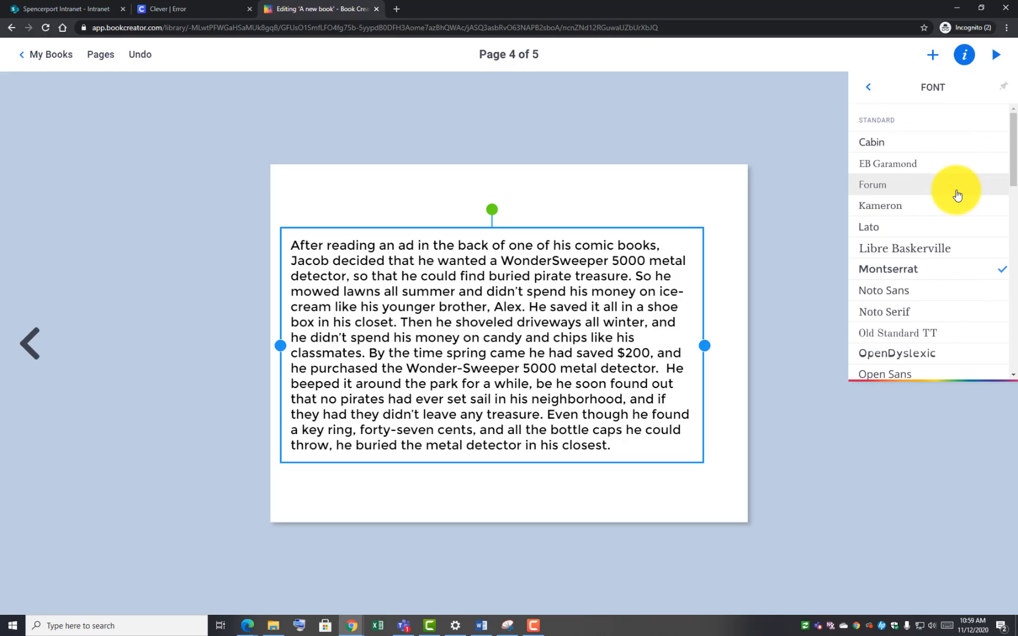
left_click(891, 148)
Widen the story text box and move it toward the bottom of page 4
left_click_drag(518, 309, 515, 307)
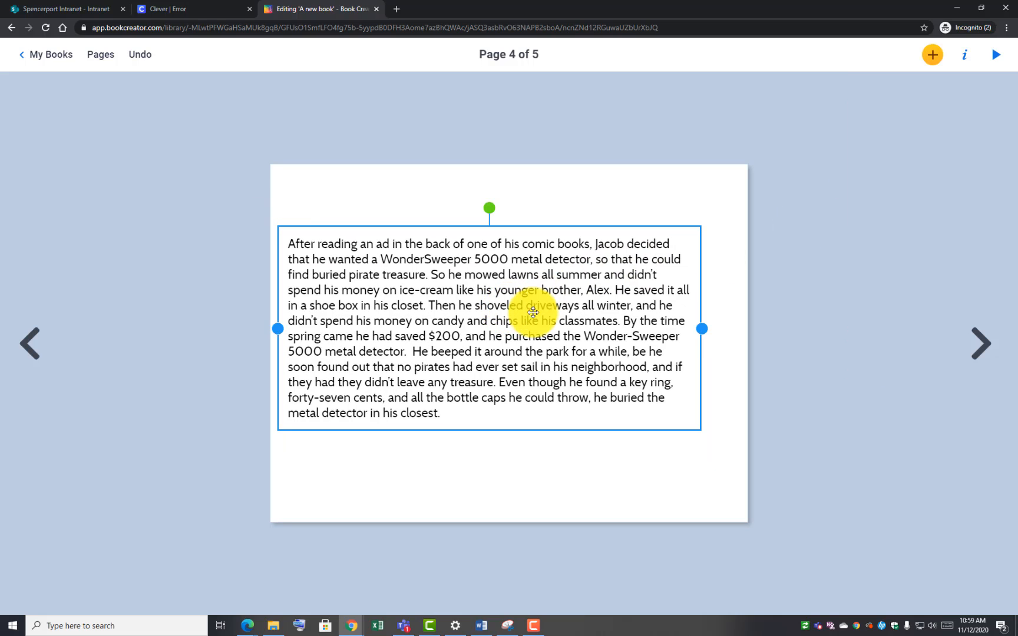
left_click_drag(703, 323, 746, 297)
left_click_drag(467, 352, 459, 462)
left_click(461, 284)
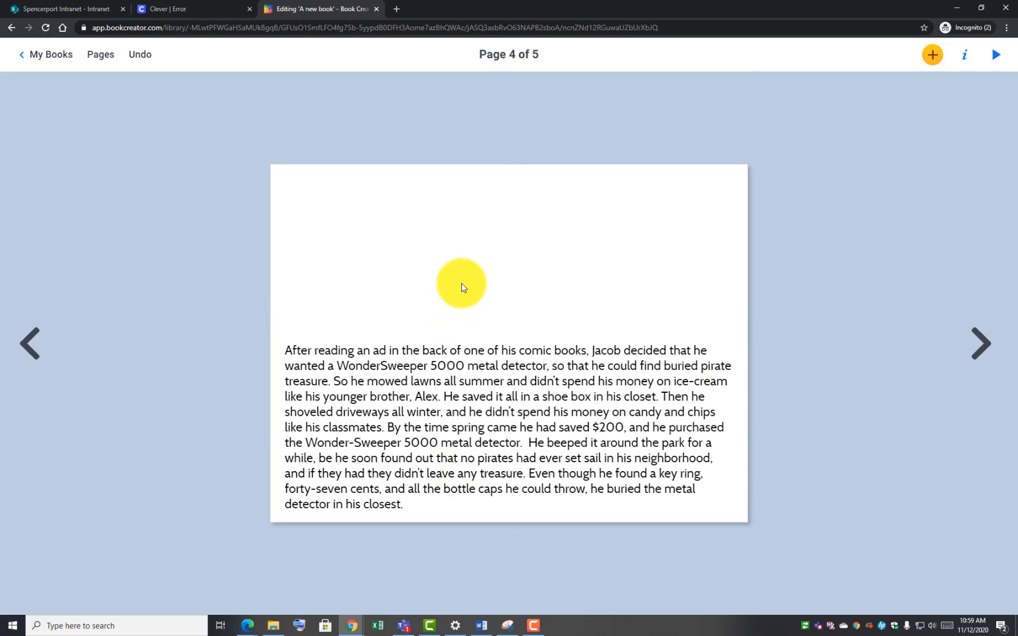
left_click(932, 53)
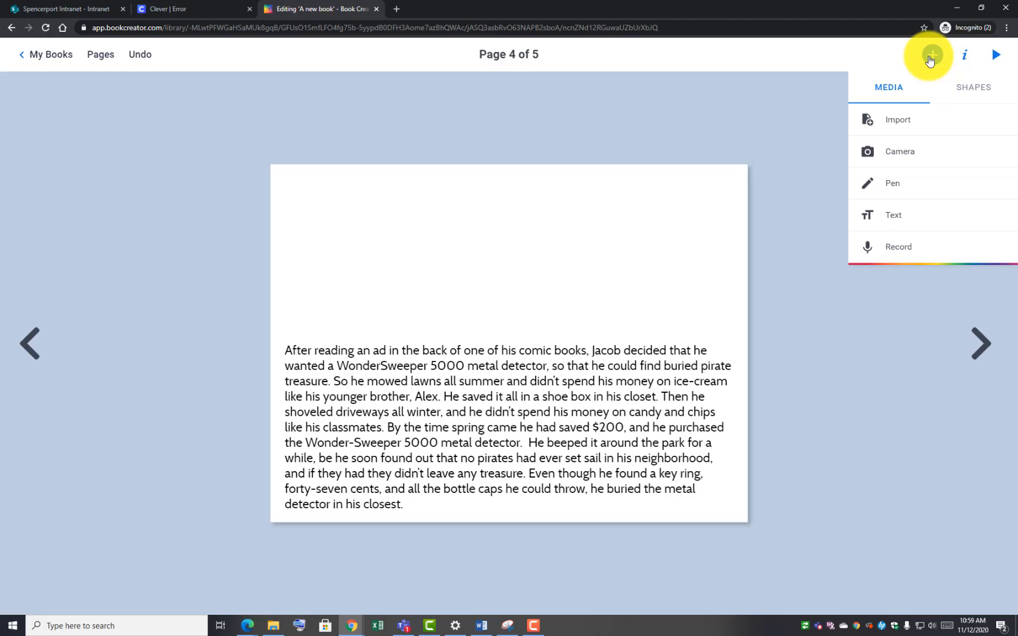
Search Google Images for 'metal detector' from the Import dialog
left_click(921, 121)
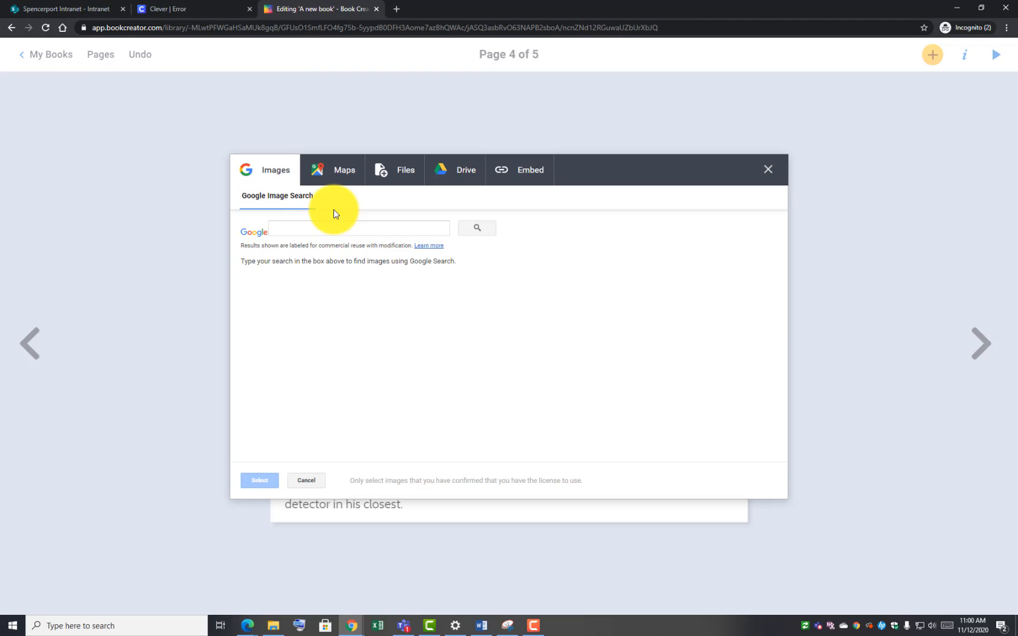
left_click(329, 228)
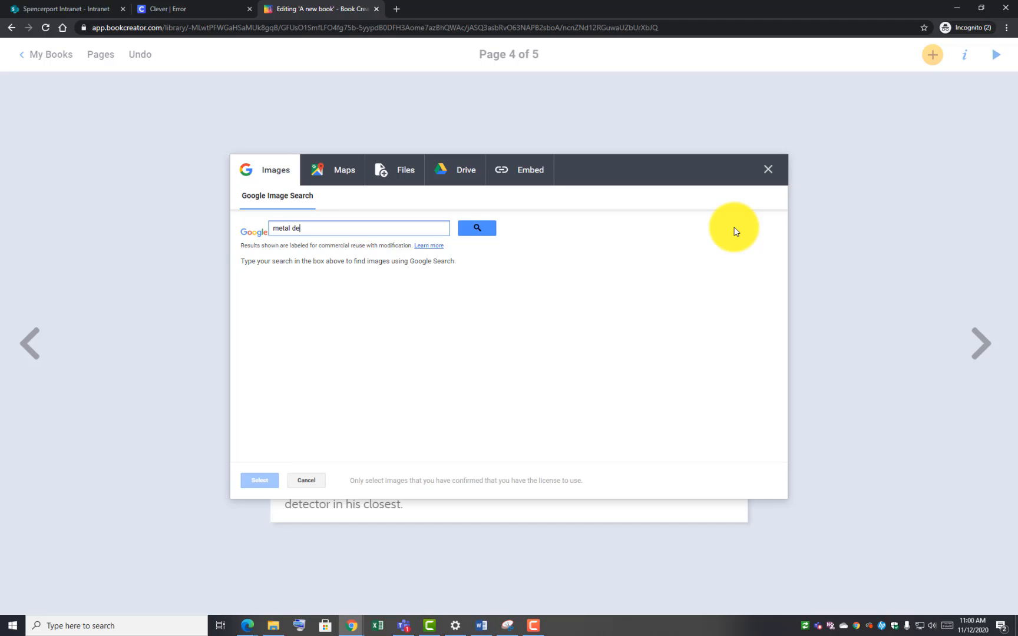
key("Return")
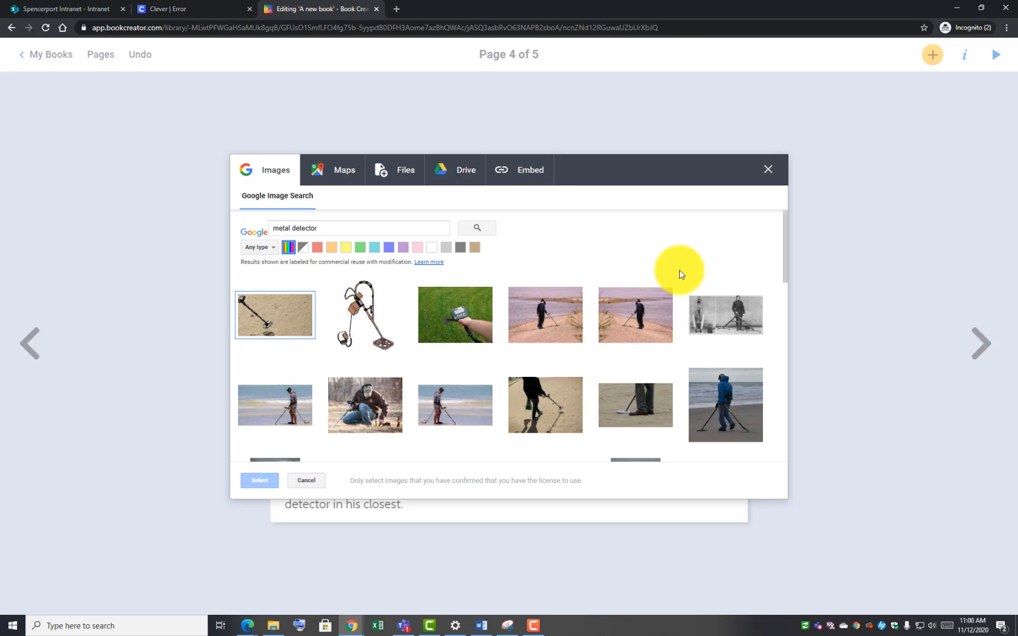
scroll(619, 318, "down", 2)
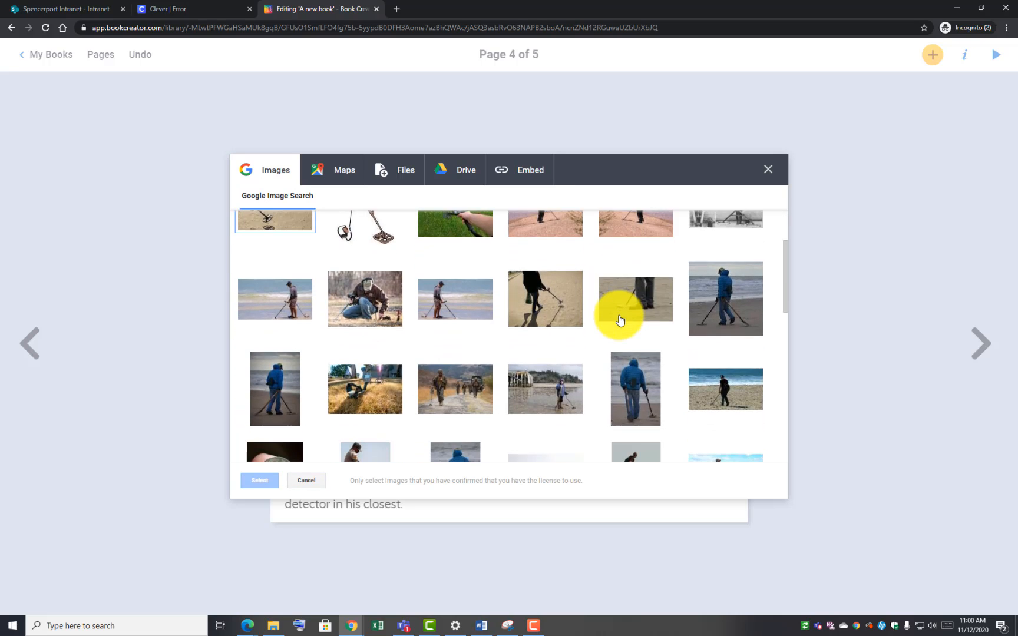
scroll(620, 320, "down", 5)
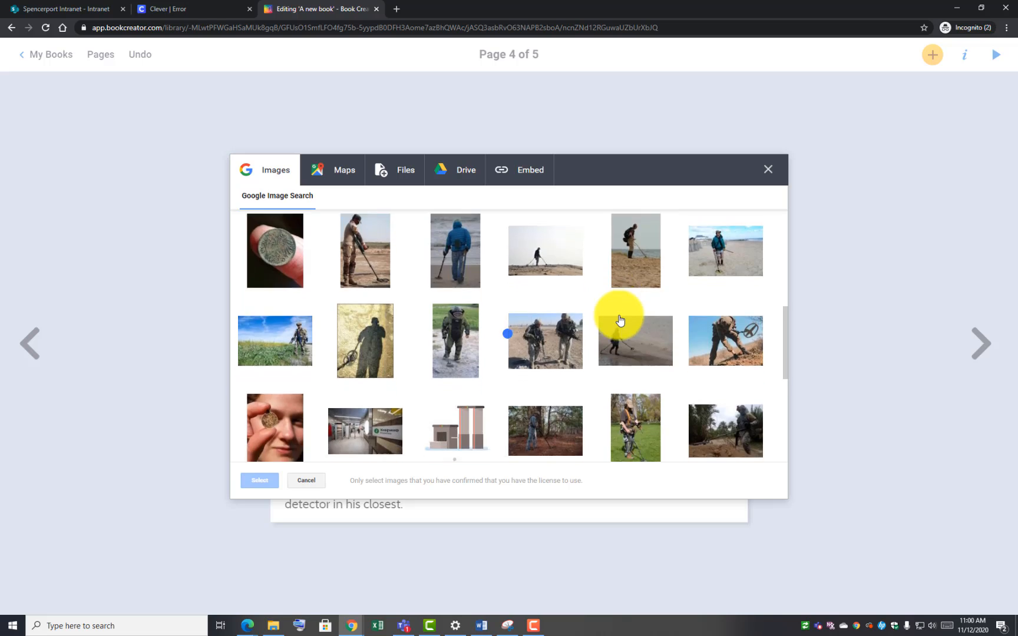
scroll(619, 319, "up", 6)
Insert the metal detector on sand photo and the face holding a coin photo
left_click(283, 325)
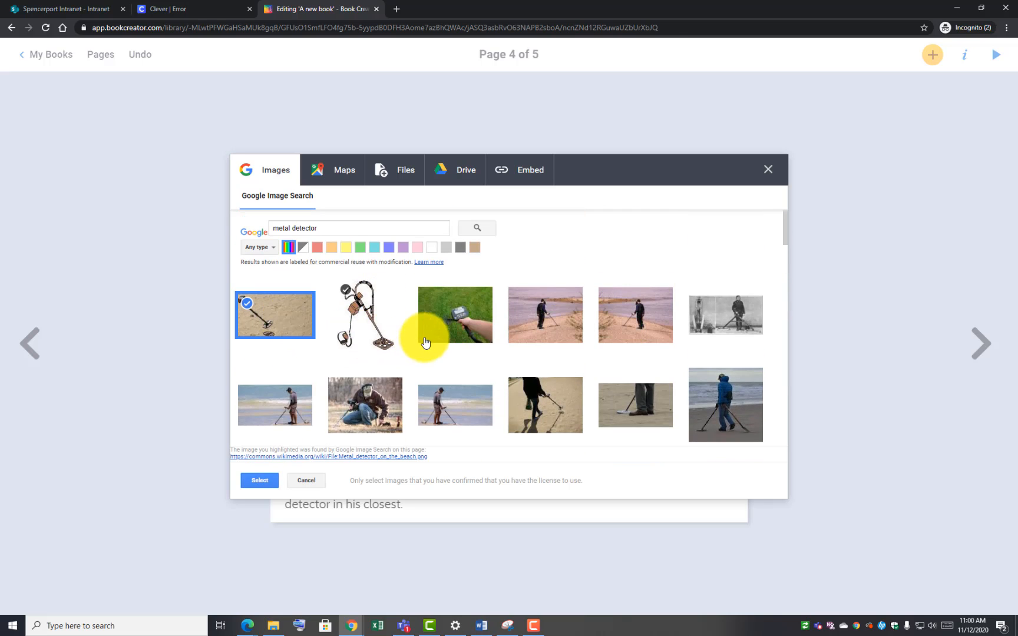
scroll(422, 336, "down", 3)
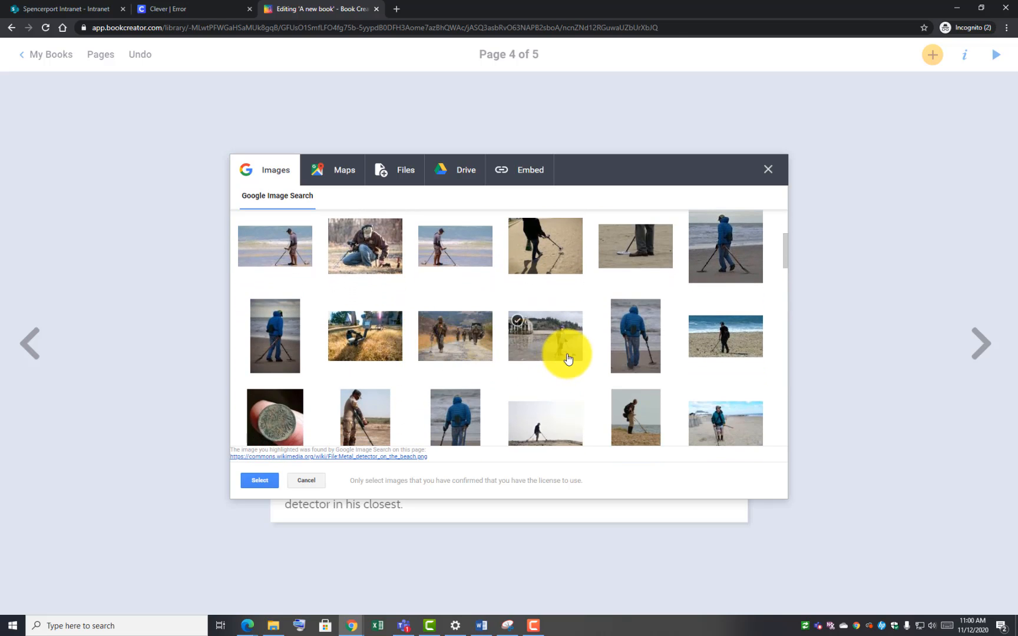
scroll(566, 352, "down", 2)
scroll(567, 354, "up", 4)
scroll(568, 359, "up", 2)
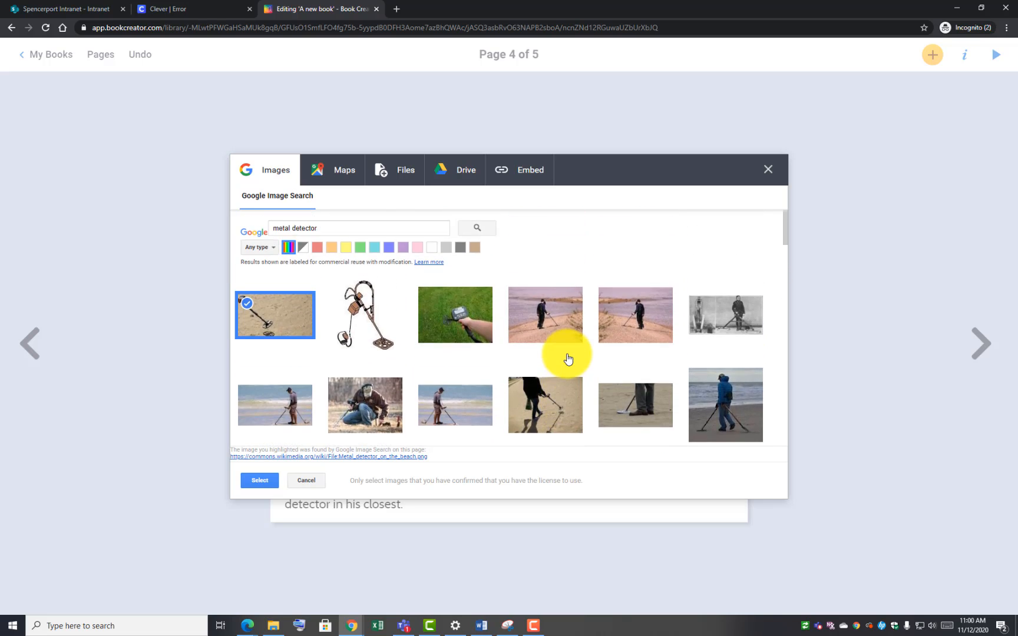
scroll(568, 359, "down", 8)
scroll(566, 358, "down", 2)
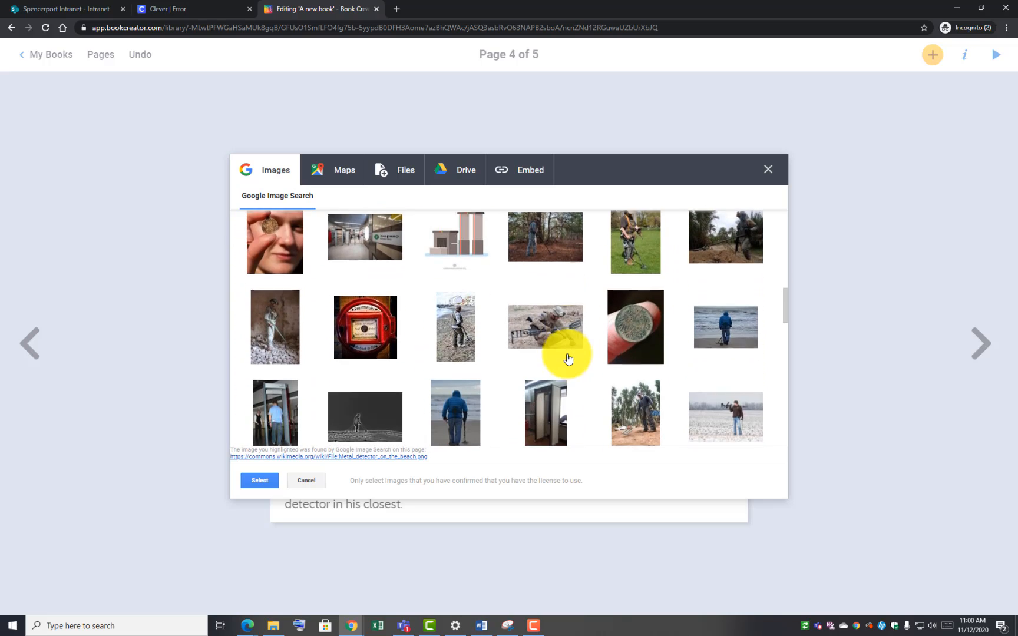
left_click(267, 245)
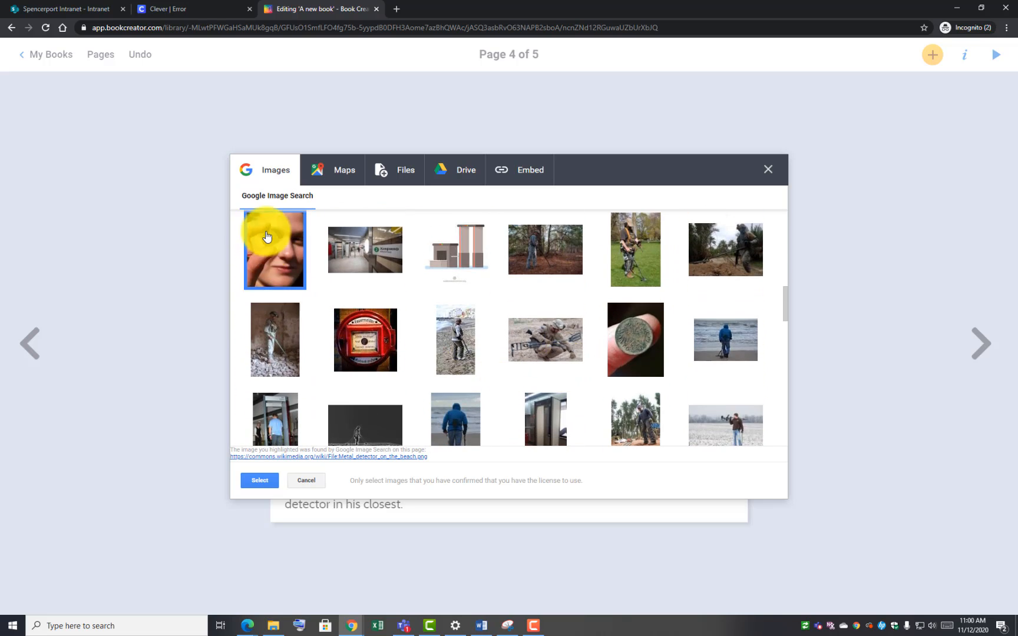
left_click(267, 483)
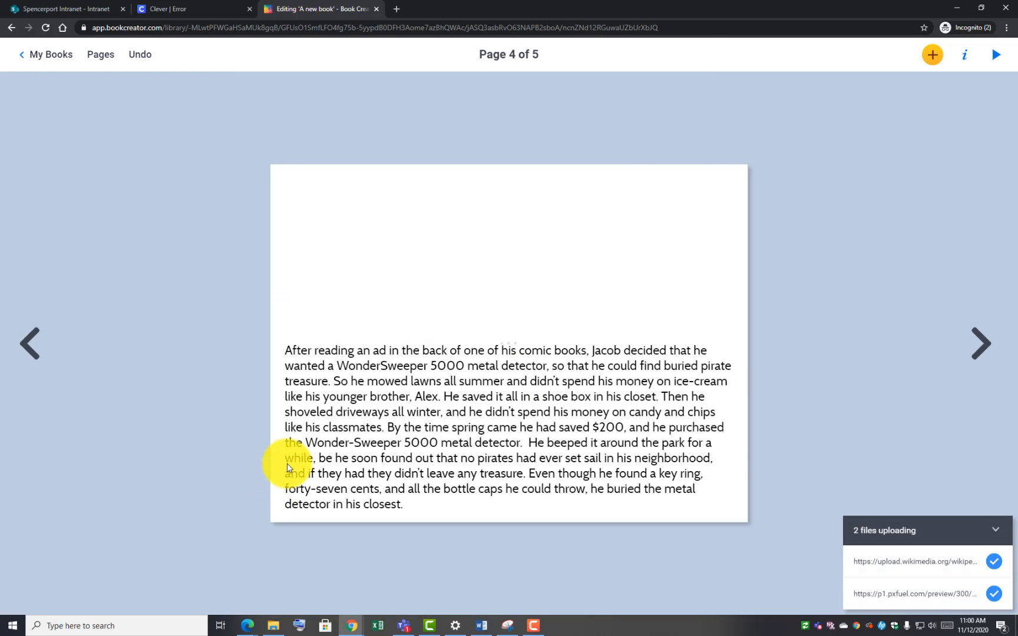
Shrink both photos and move the detector photo to the top-left of page 4
left_click_drag(489, 321, 609, 312)
left_click(409, 323)
left_click(504, 172)
left_click_drag(502, 170, 628, 335)
left_click_drag(500, 357, 522, 326)
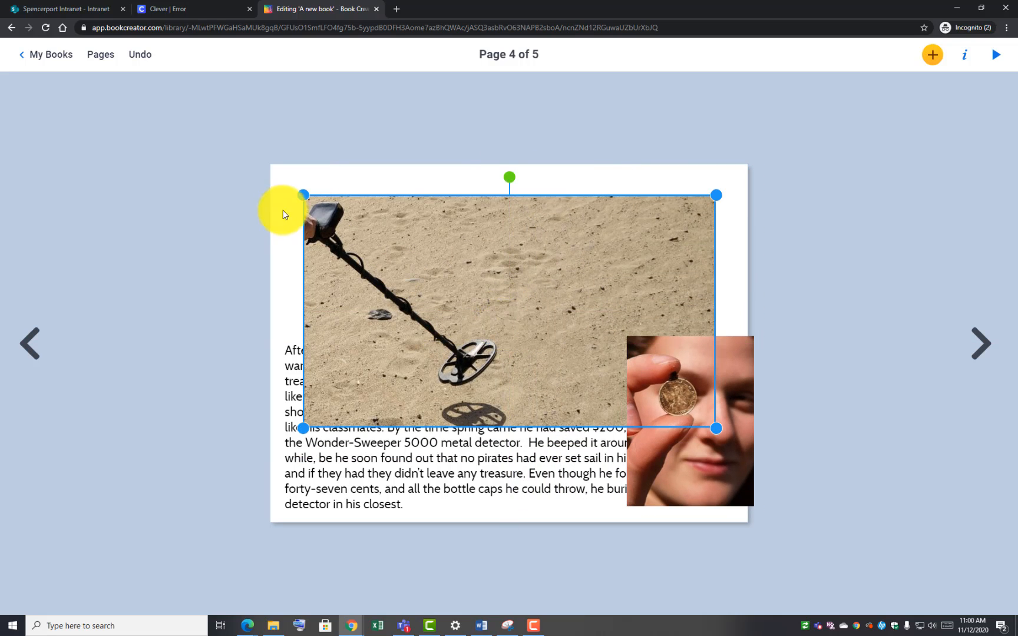
left_click_drag(304, 196, 436, 280)
left_click_drag(462, 332, 326, 240)
left_click_drag(576, 337, 555, 321)
left_click_drag(498, 294, 497, 302)
Place the coin photo beside the detector photo and fine-tune their sizes and alignment
left_click_drag(740, 413, 618, 264)
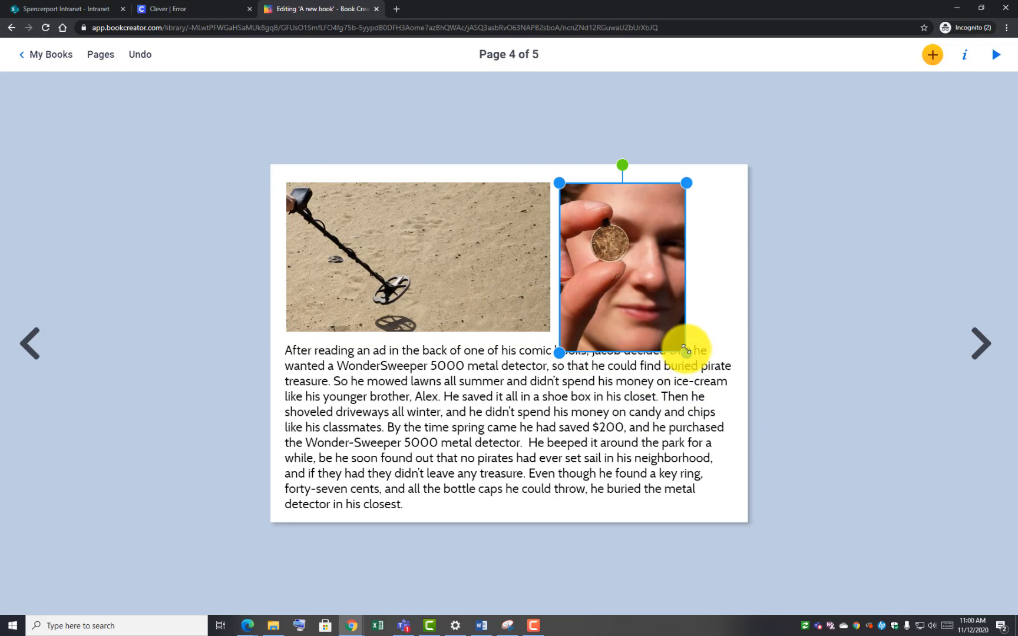
mouse_move(687, 353)
left_mouse_down()
mouse_move(668, 334)
mouse_move(677, 337)
left_mouse_up()
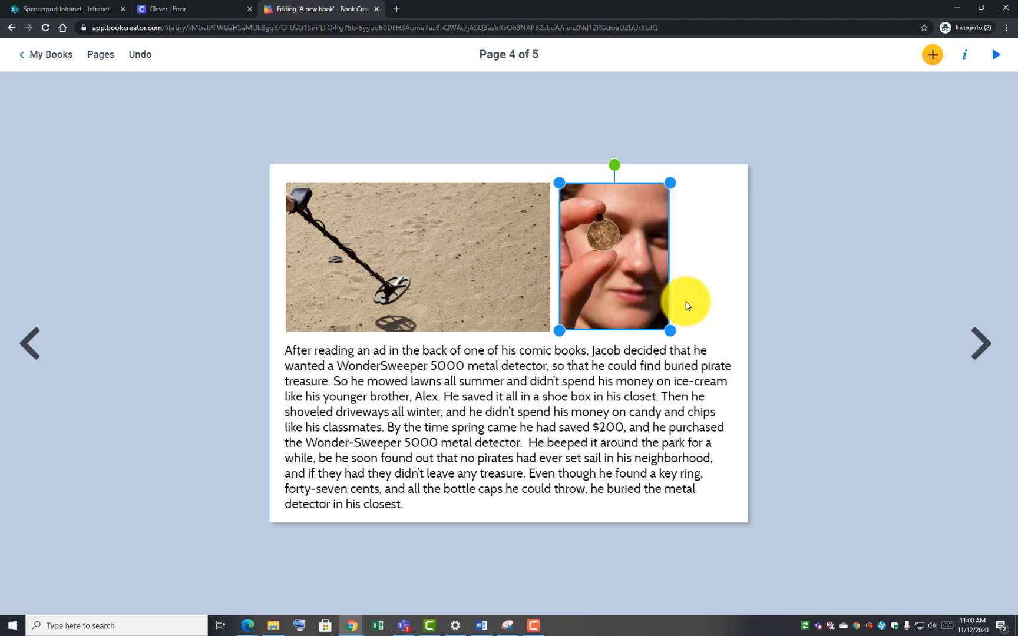
left_click(689, 298)
left_click(630, 302)
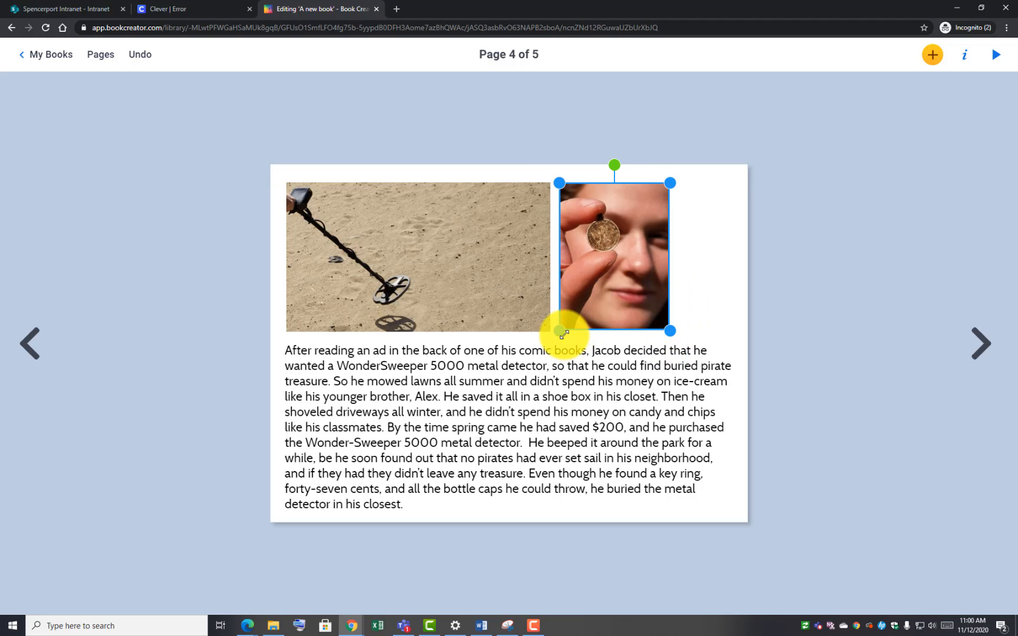
left_click_drag(561, 330, 595, 321)
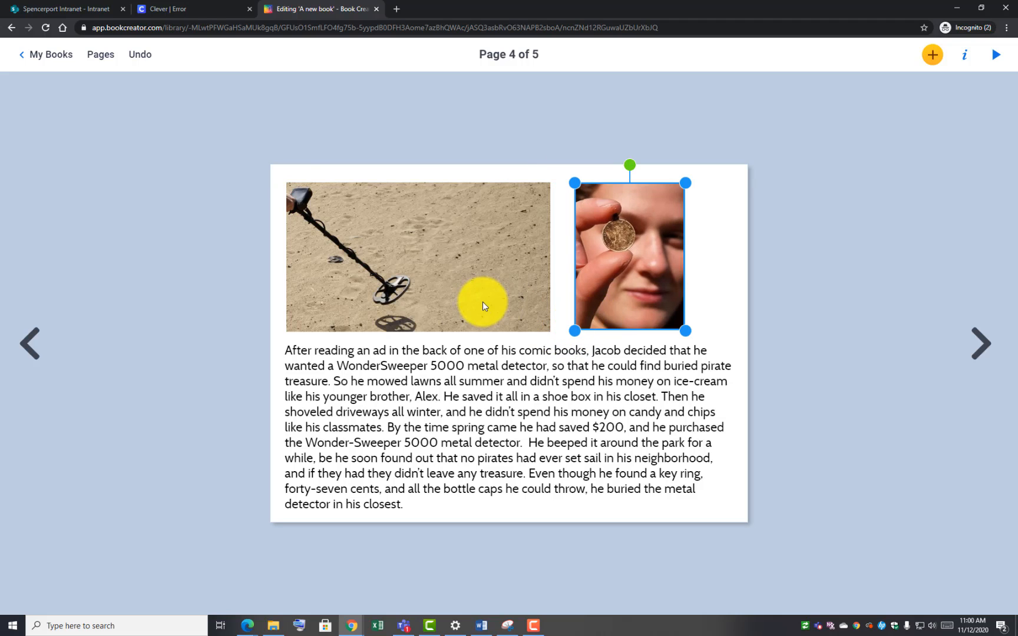
left_click_drag(482, 300, 497, 302)
left_click_drag(613, 269, 618, 271)
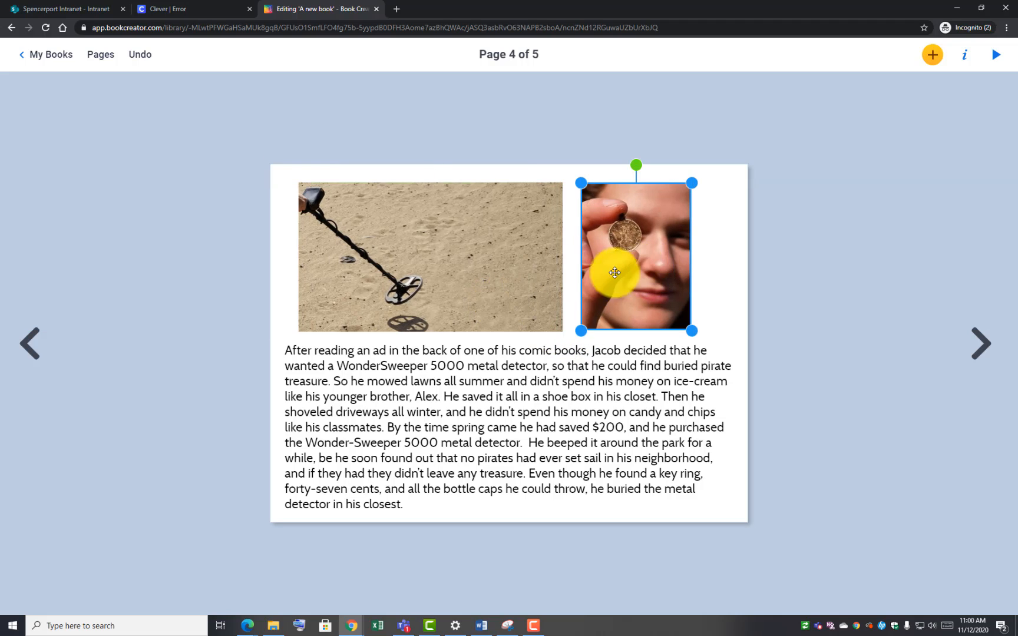
left_click_drag(508, 276, 515, 275)
left_click(676, 326)
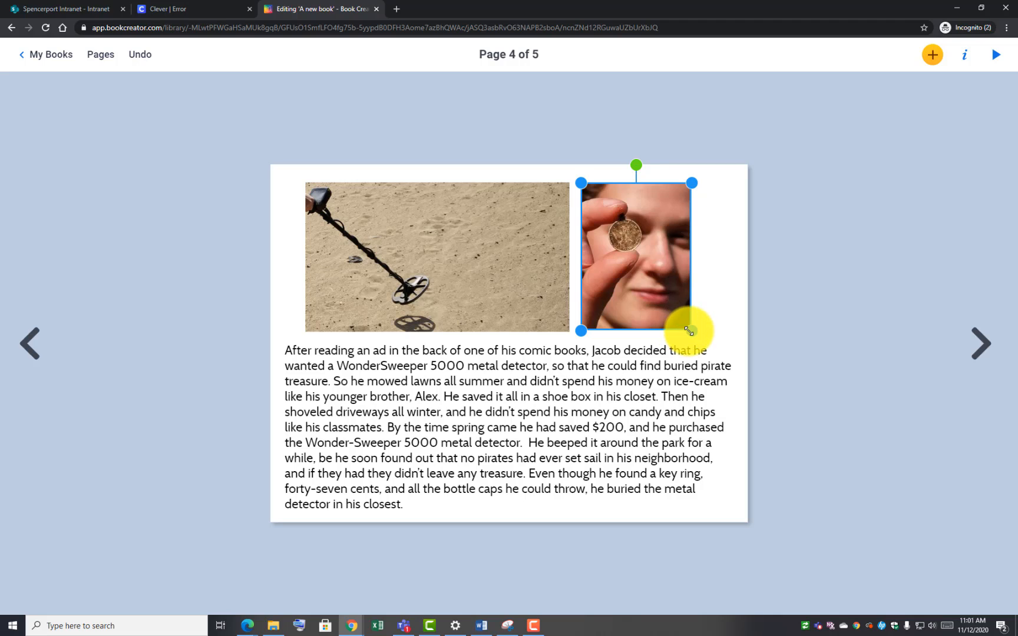
left_click_drag(690, 331, 690, 331)
left_click(772, 280)
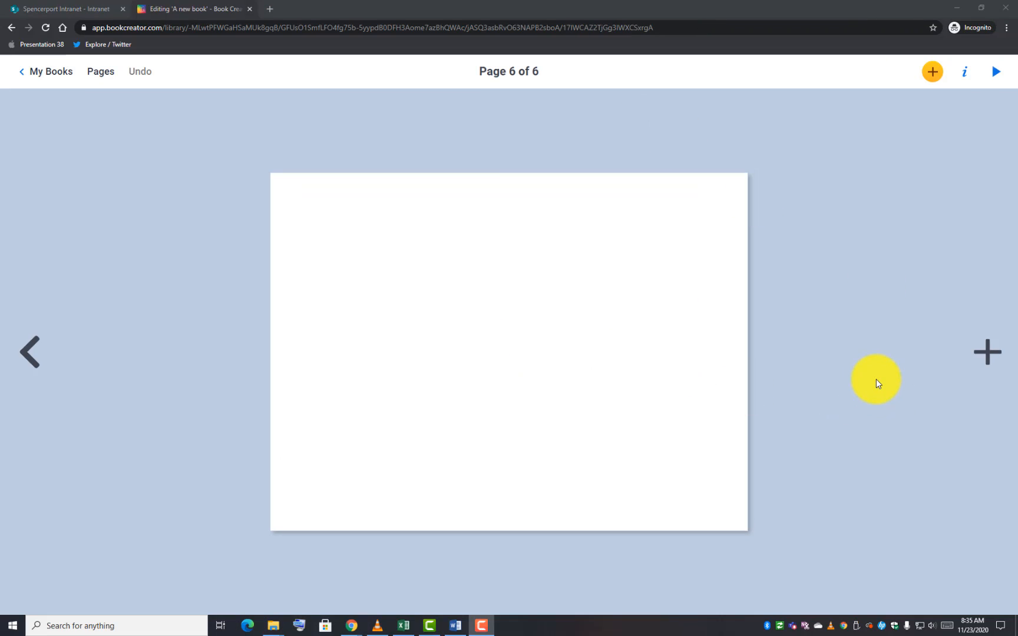
Add a text box on page 6, paste the copied story paragraph into it, and position it
left_click(931, 74)
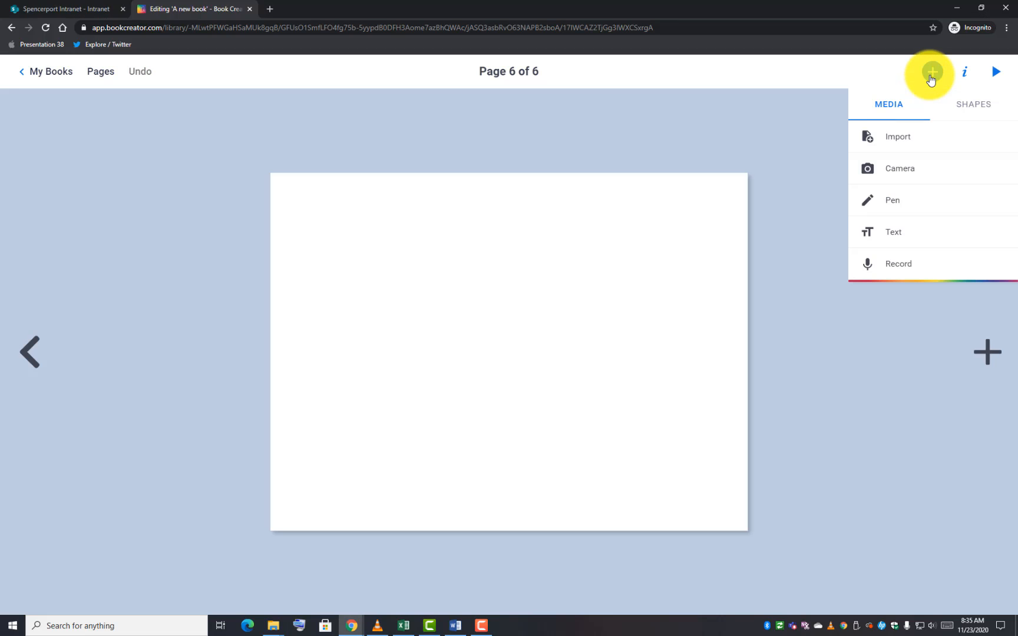
left_click(907, 232)
right_click(421, 342)
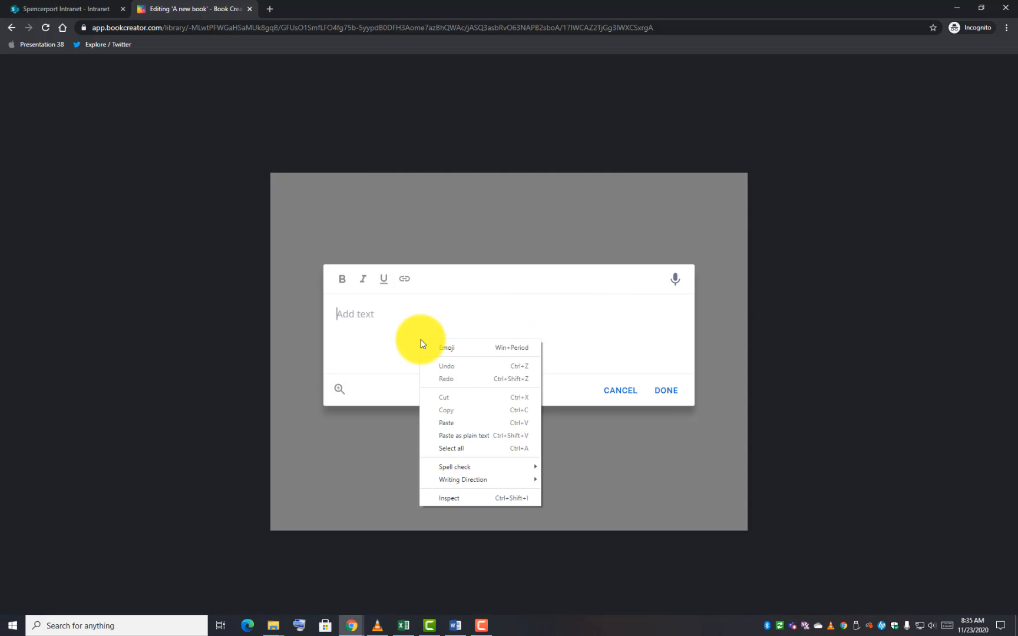
left_click(452, 423)
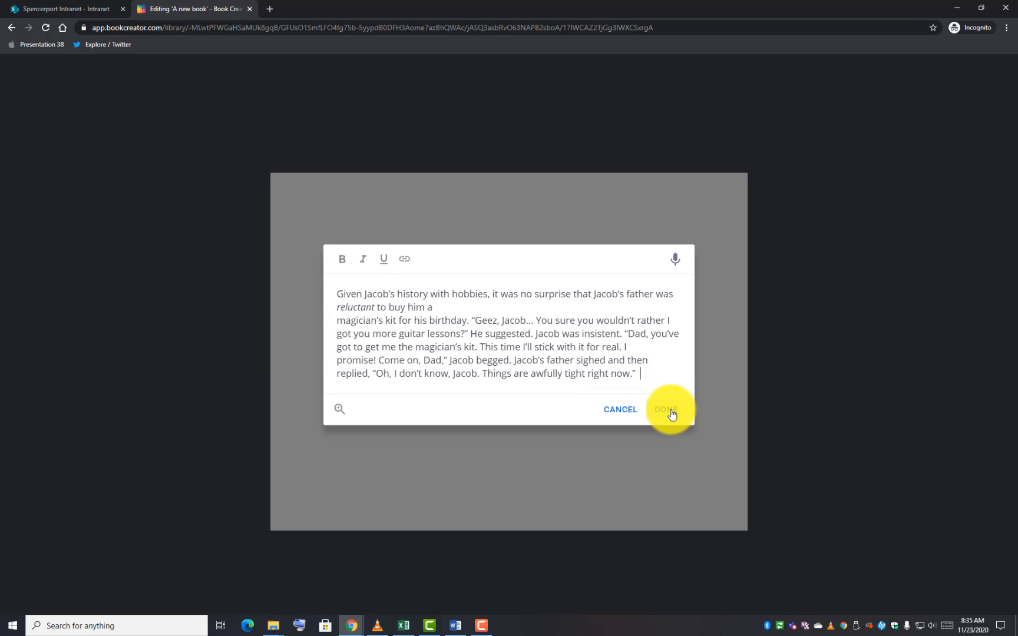
left_click(667, 410)
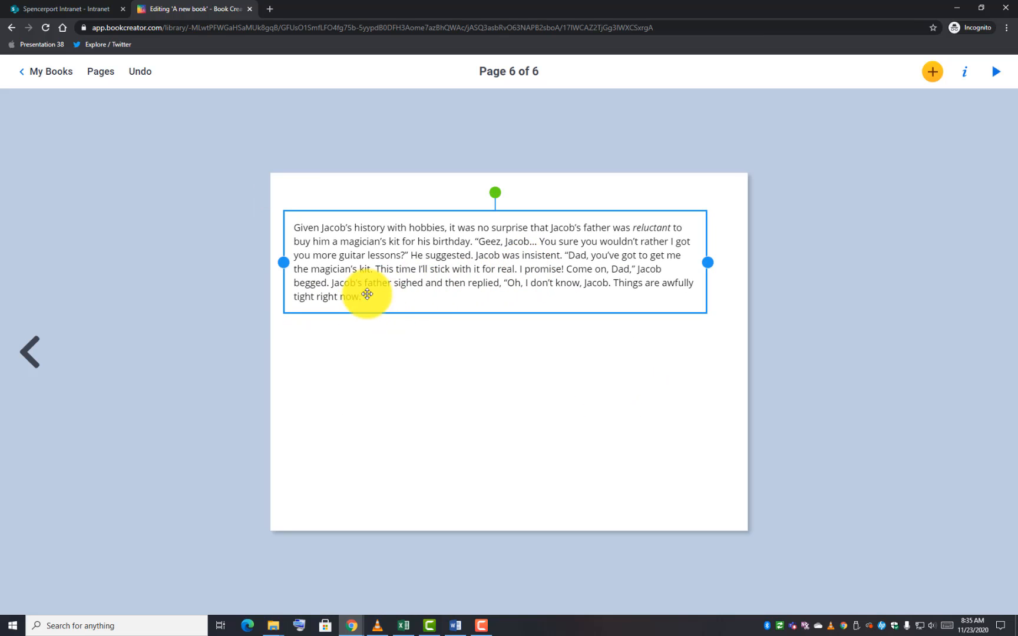
left_click_drag(377, 278, 377, 278)
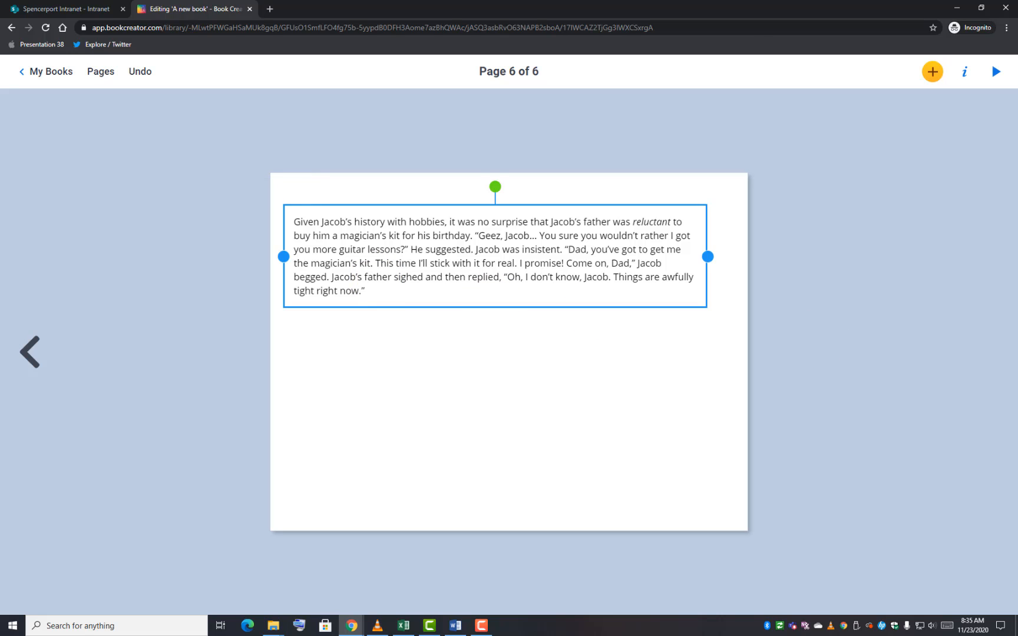
Copy the 'But Jacob's father' paragraph from the Word story document
left_click_drag(1017, 303, 483, 0)
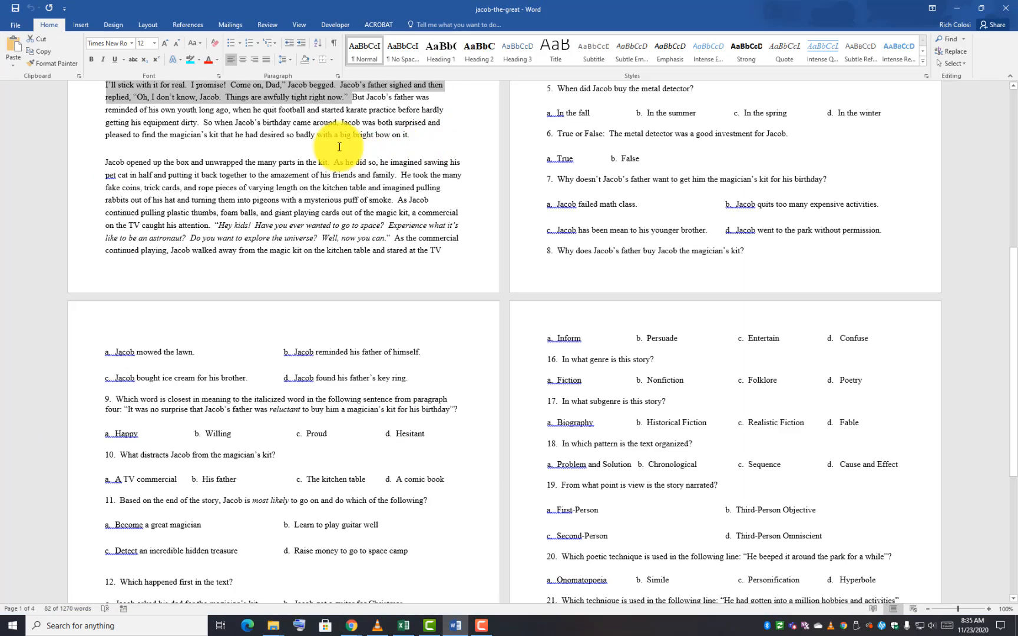
left_click_drag(418, 135, 353, 97)
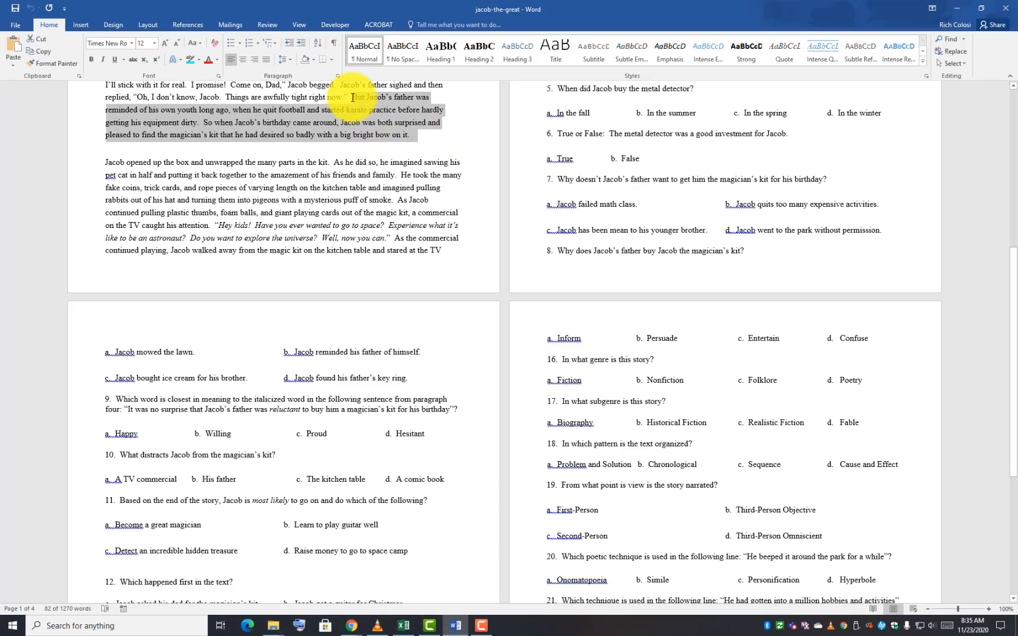
right_click(370, 97)
left_click(389, 114)
left_click_drag(325, 7, 1017, 365)
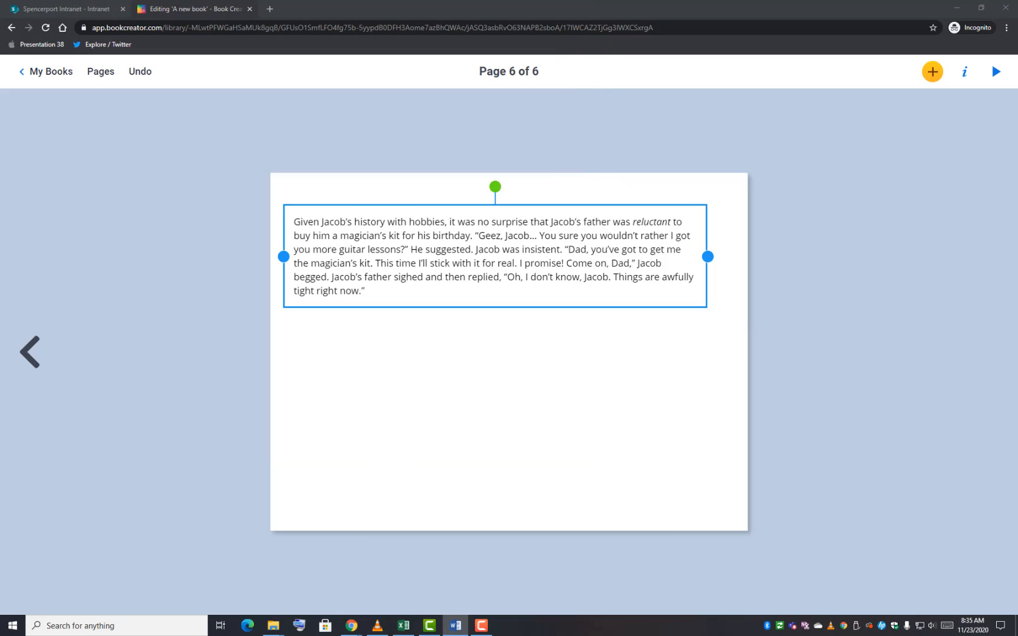
Append the 'But Jacob's father' paragraph as a new paragraph in the page 6 text box
double_click(376, 285)
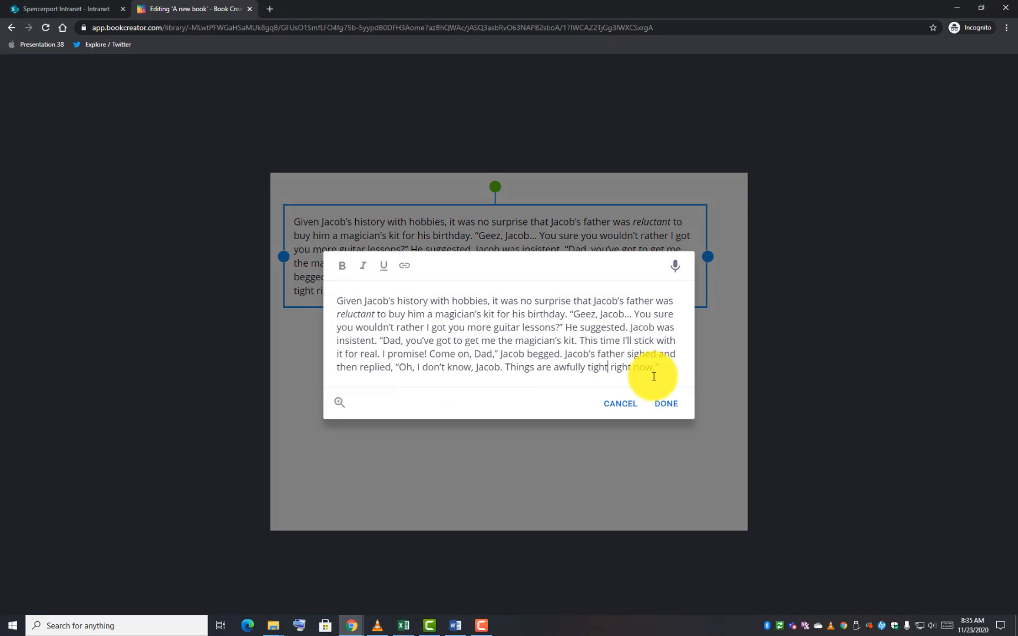
left_click(665, 368)
key("Return")
key("Return")
key("ctrl+v")
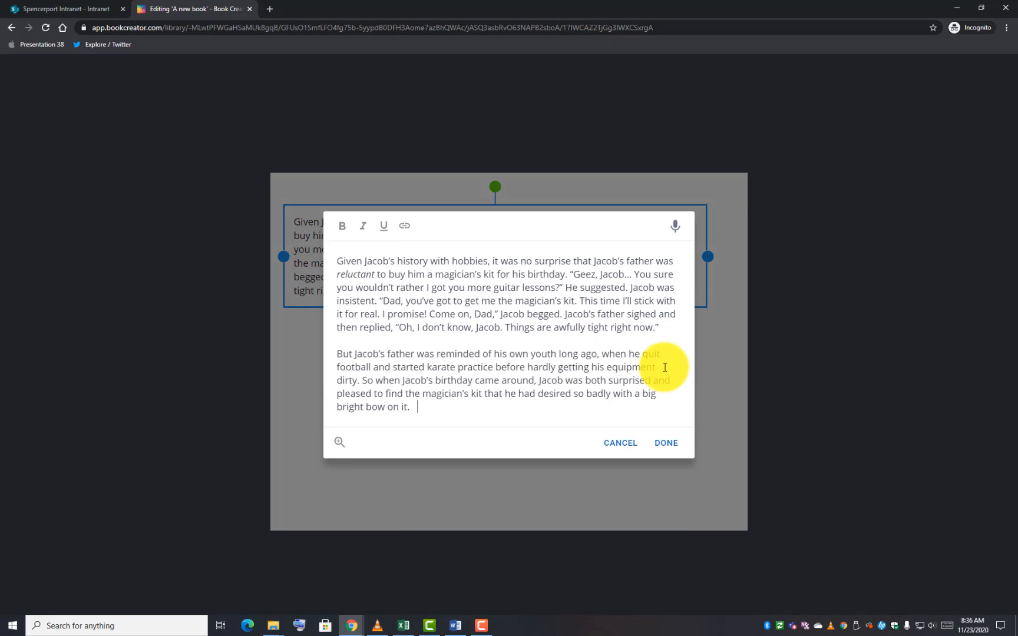
left_click(668, 443)
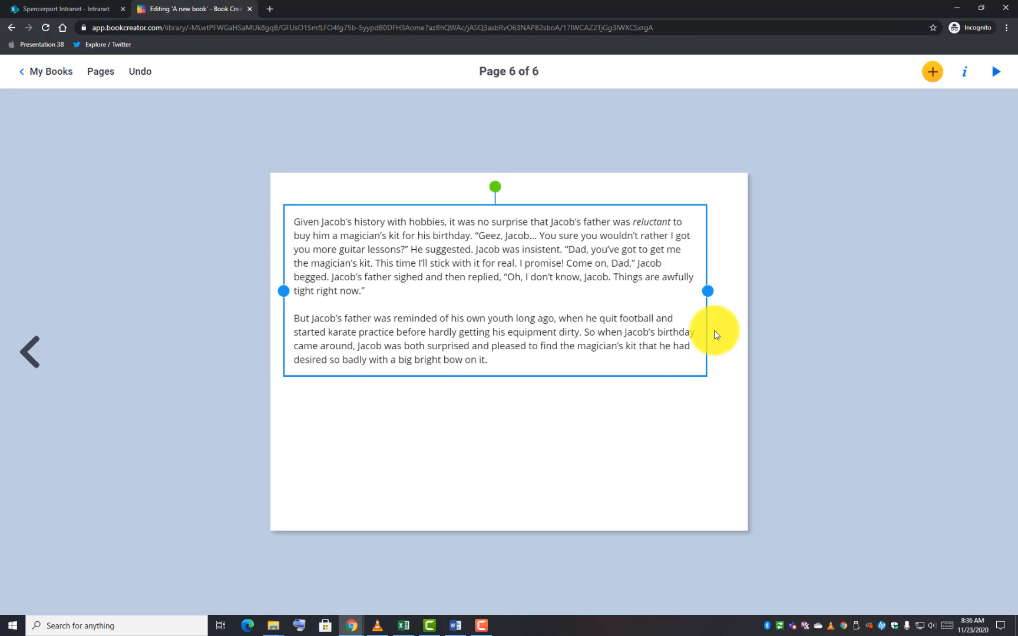
Narrow the text box to the left half, nudge it up, and bring the YouTube video into view
left_click_drag(696, 353, 488, 332)
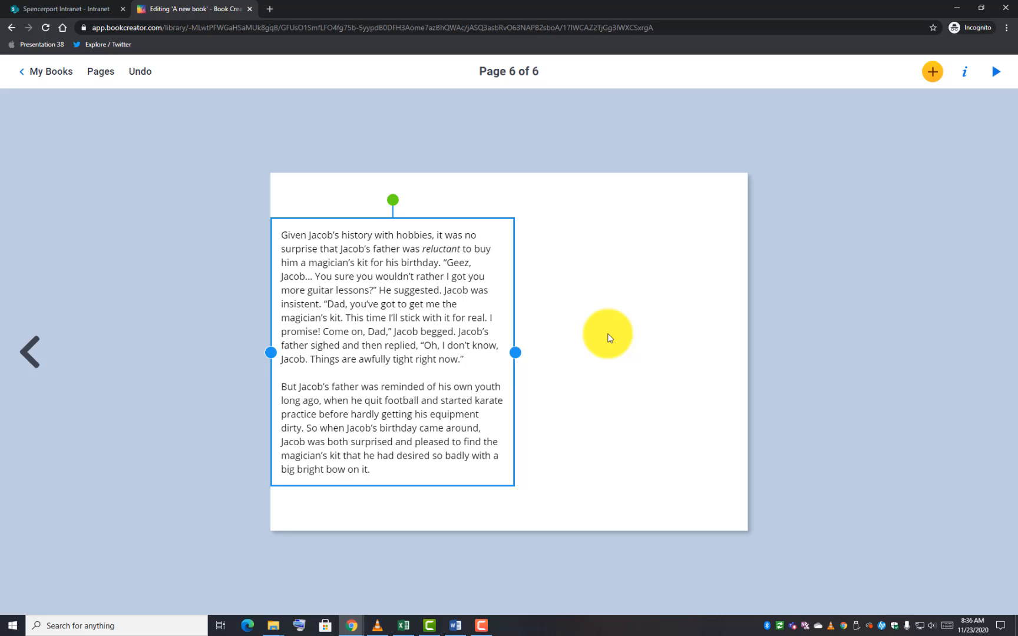
left_click_drag(421, 346, 420, 332)
left_click(597, 448)
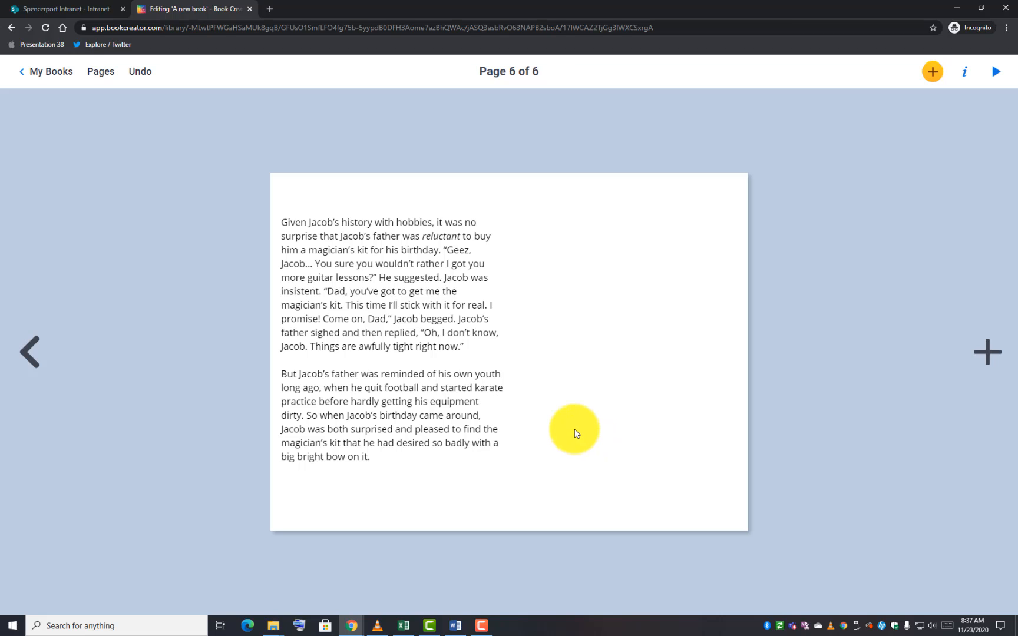
left_click(932, 71)
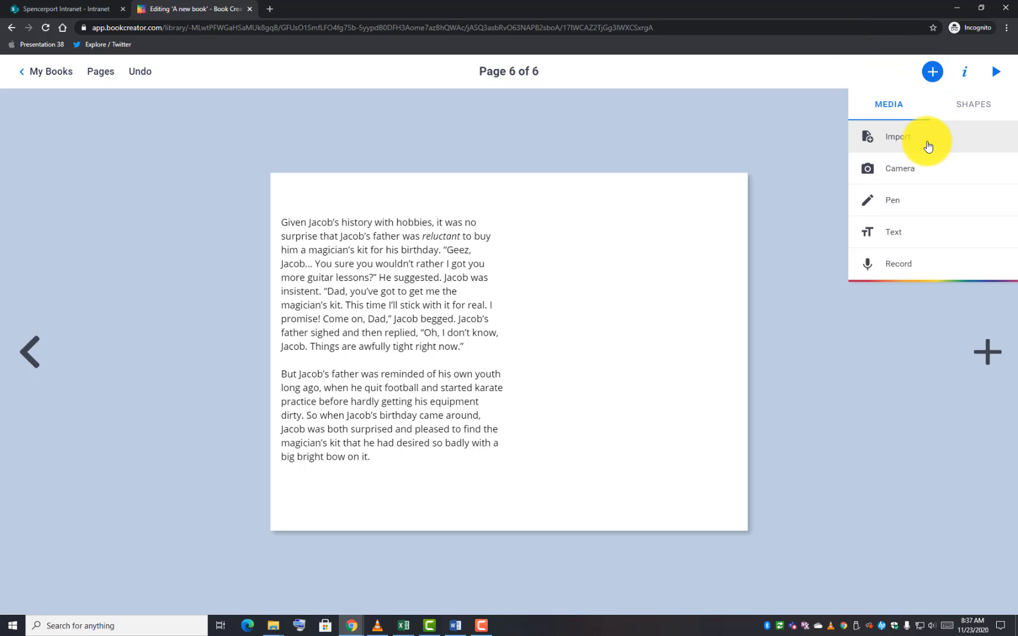
left_click(787, 122)
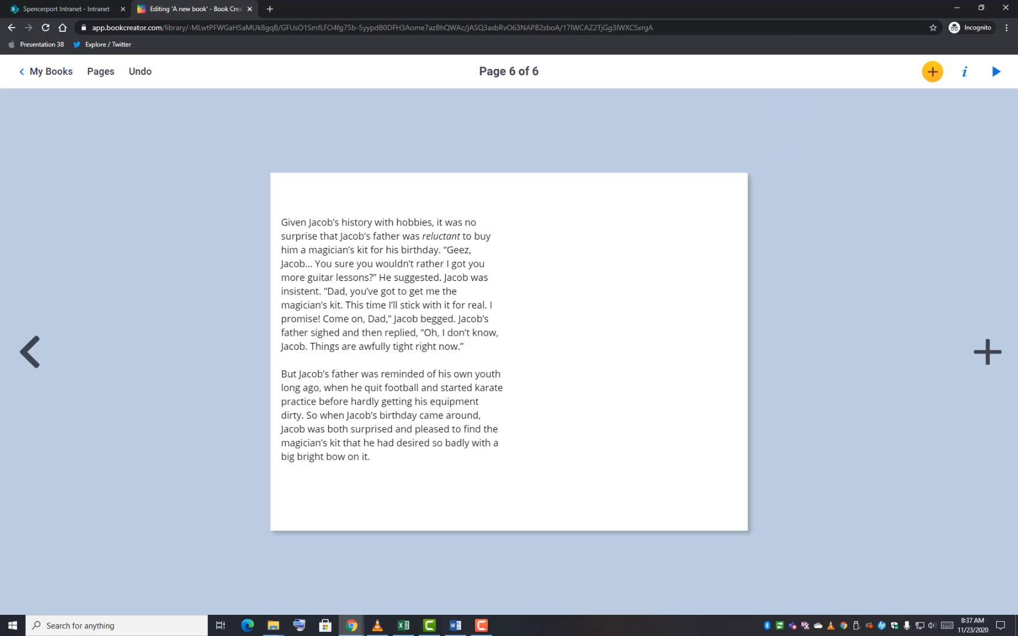
left_click_drag(1017, 333, 557, 1)
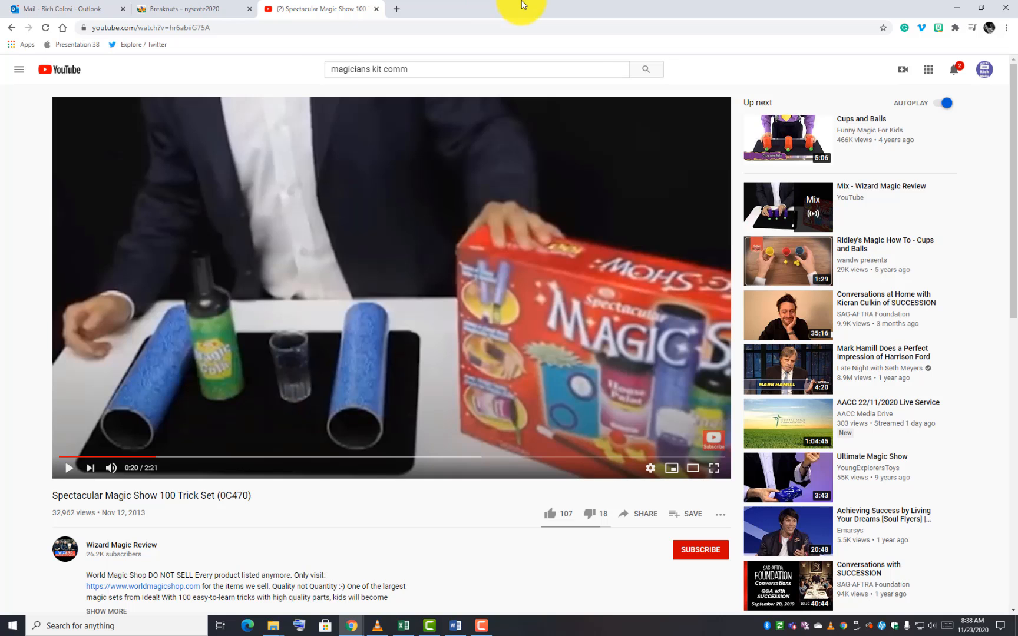
Copy the iframe embed code of the Spectacular Magic Show 100 Trick Set video from YouTube's Share options
left_click_drag(522, 5, 360, 2)
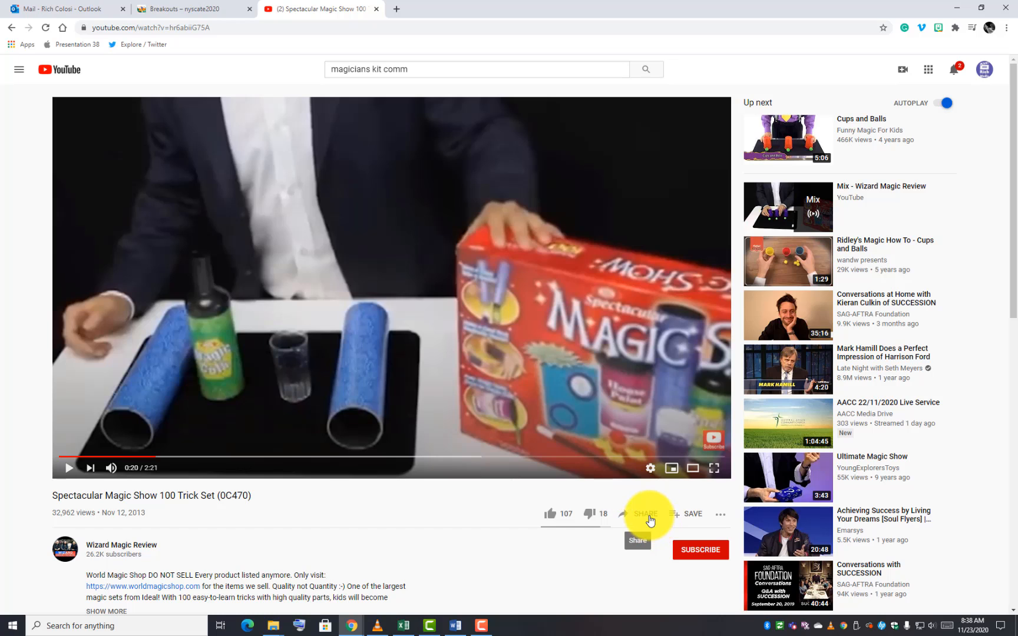
left_click(647, 516)
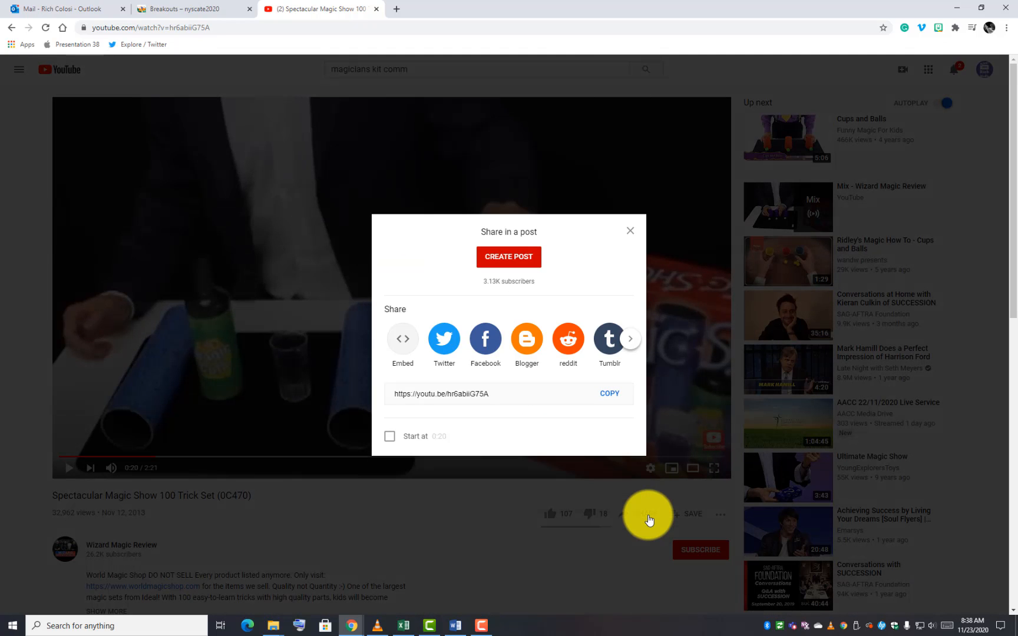
left_click(404, 339)
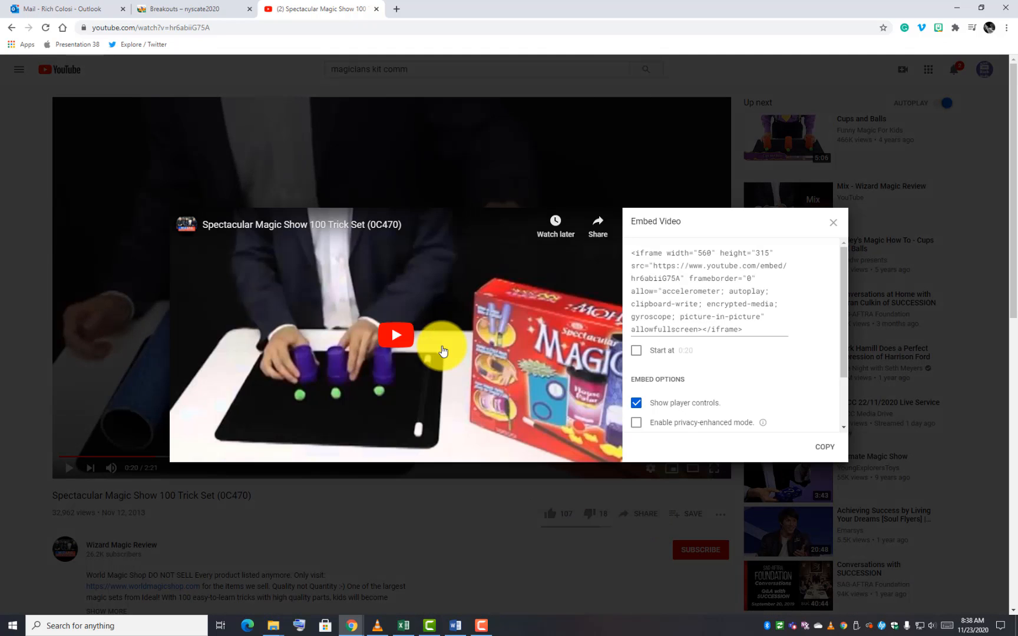
left_click(643, 272)
left_click(824, 448)
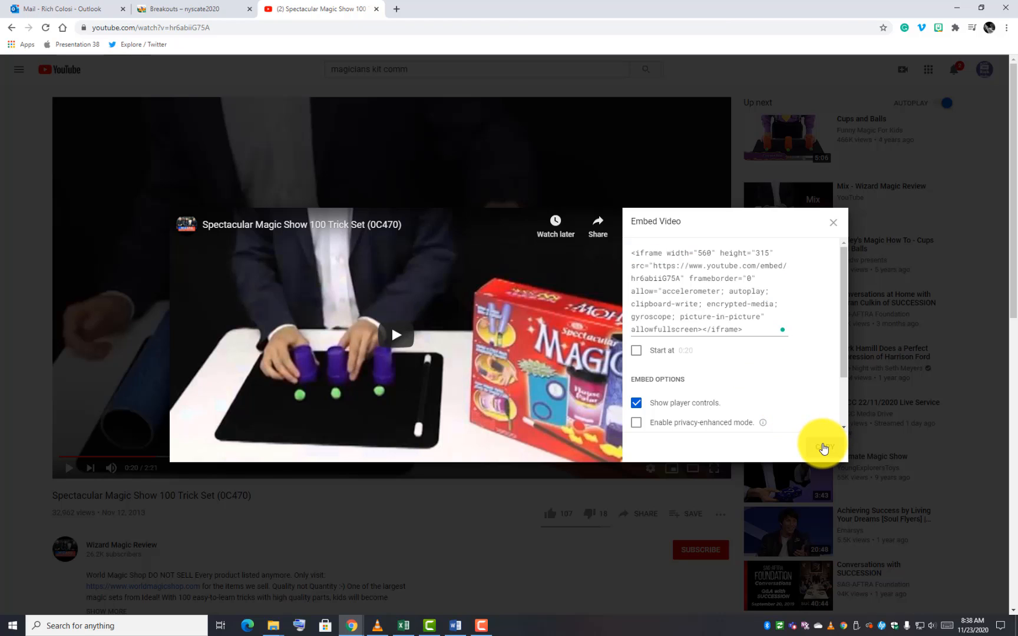
left_click_drag(532, 3, 1017, 475)
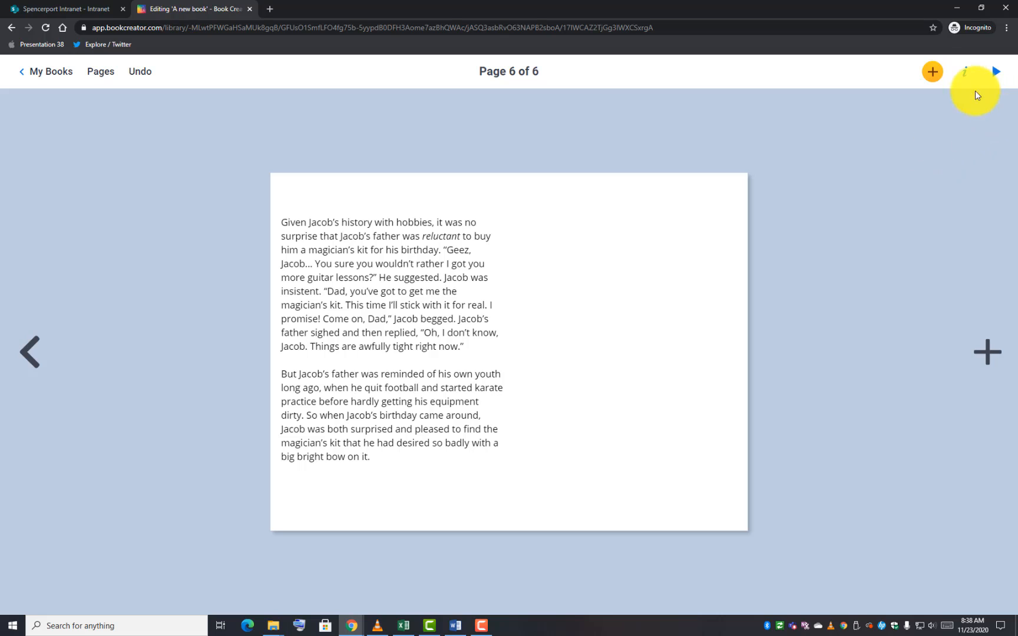
Embed the copied YouTube code on page 6, then enlarge the video and place it near the top
left_click(933, 73)
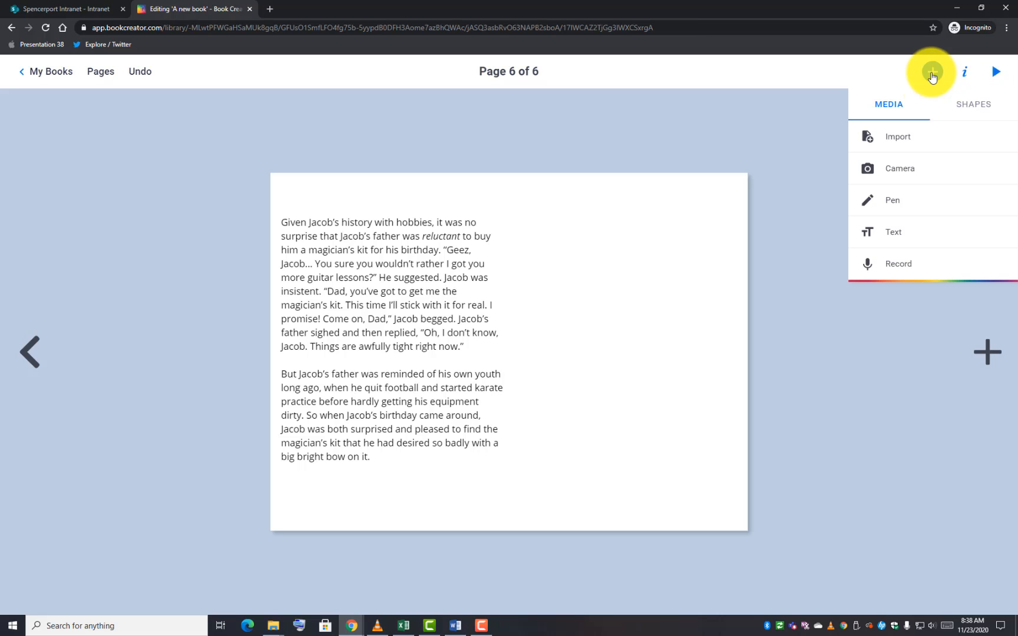
left_click(901, 144)
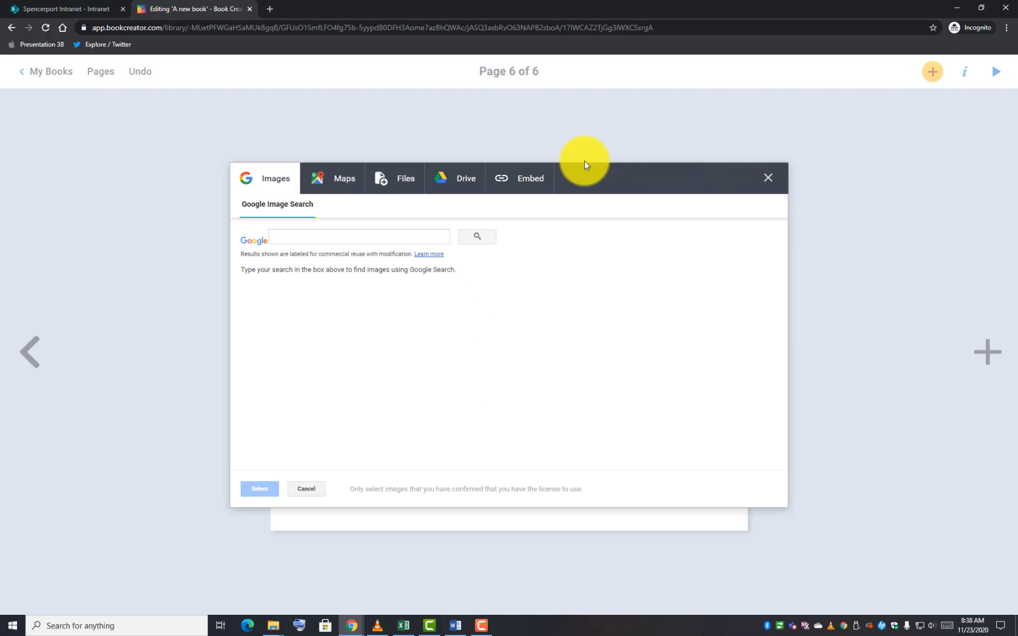
left_click(524, 179)
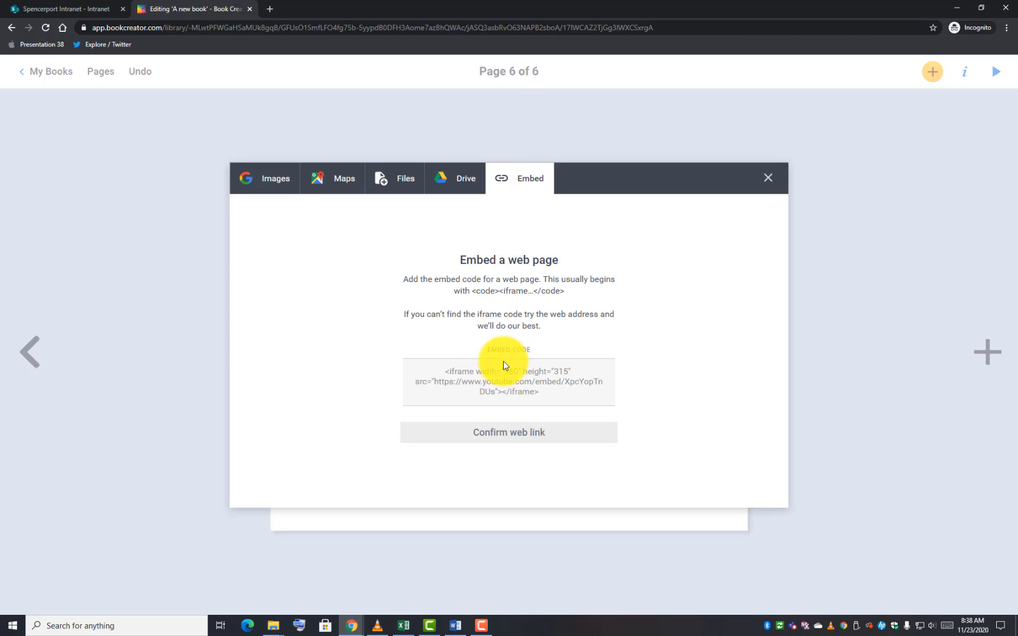
left_click(492, 373)
right_click(491, 373)
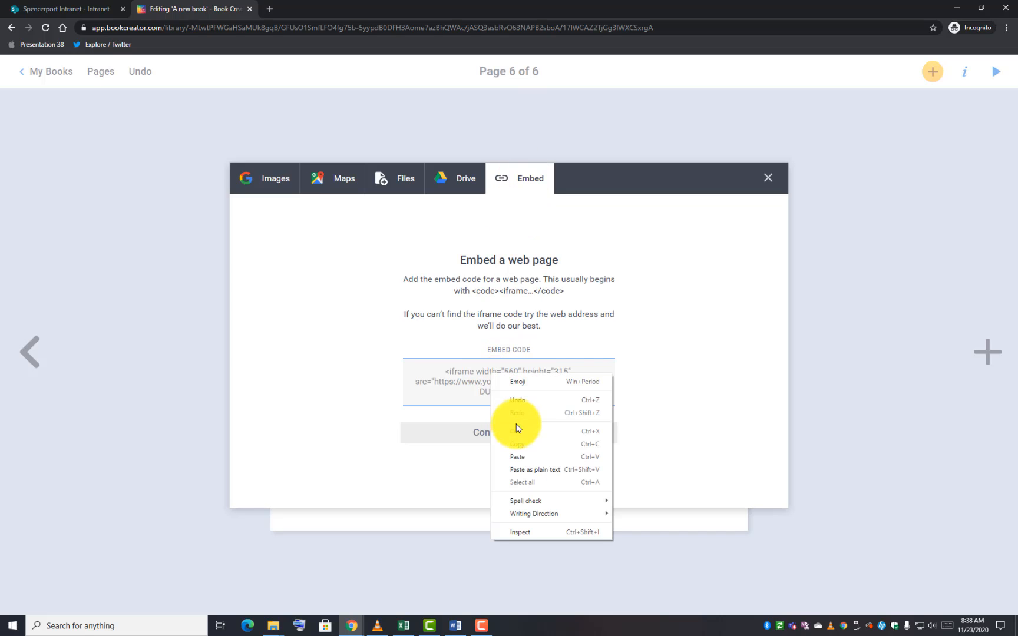
left_click(526, 455)
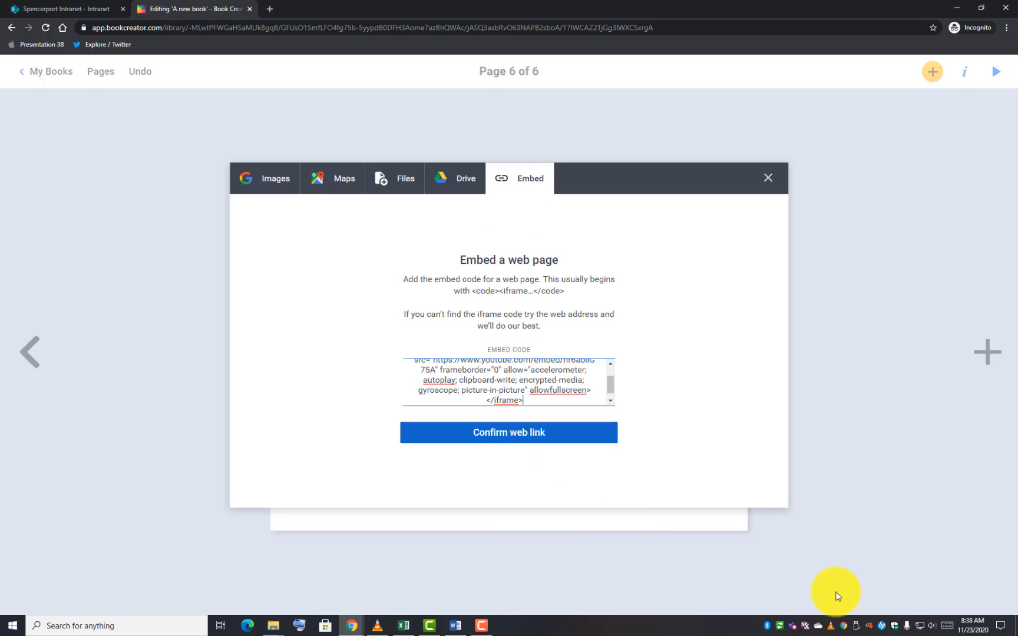
left_click(572, 435)
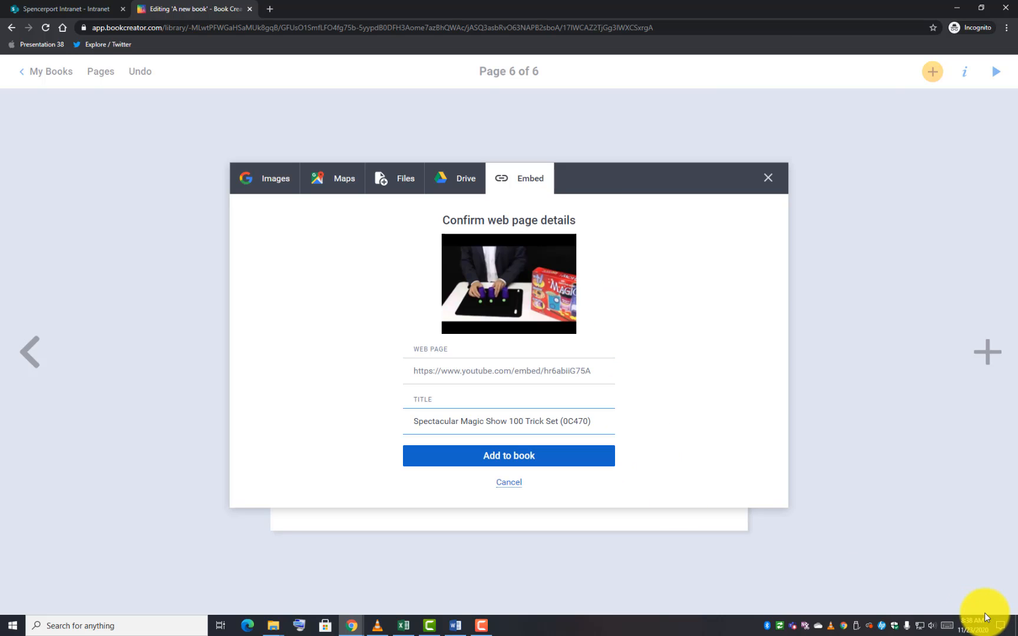
left_click(573, 457)
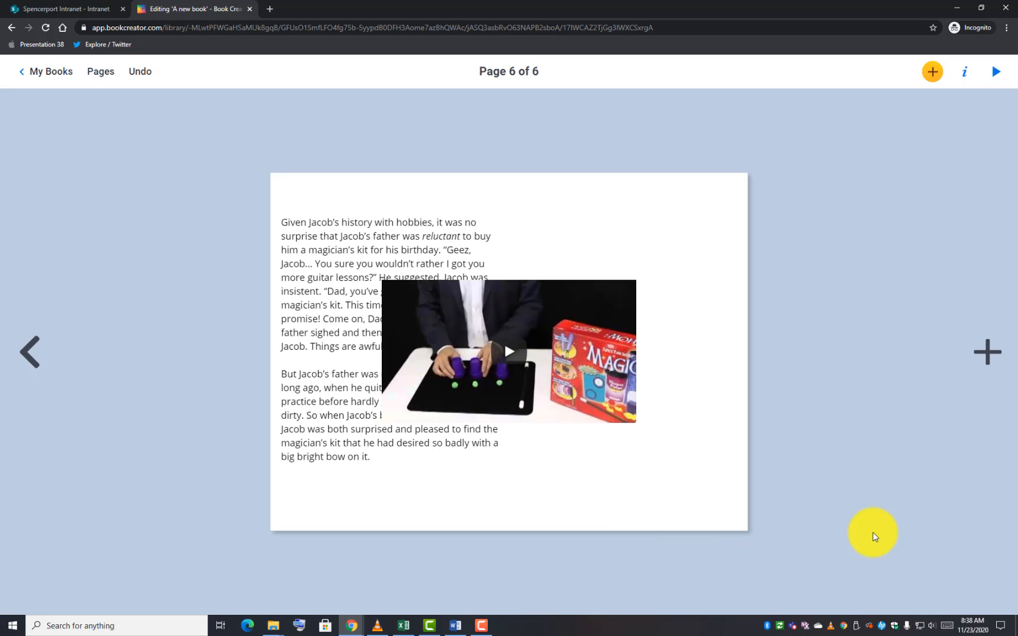
left_click_drag(597, 383, 679, 332)
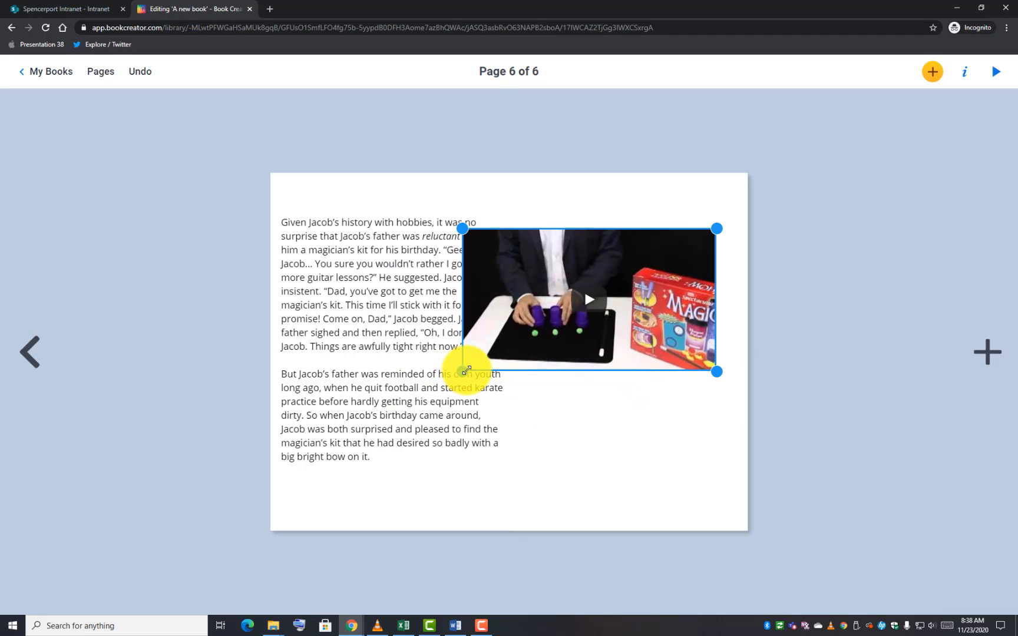
left_click_drag(463, 370, 343, 341)
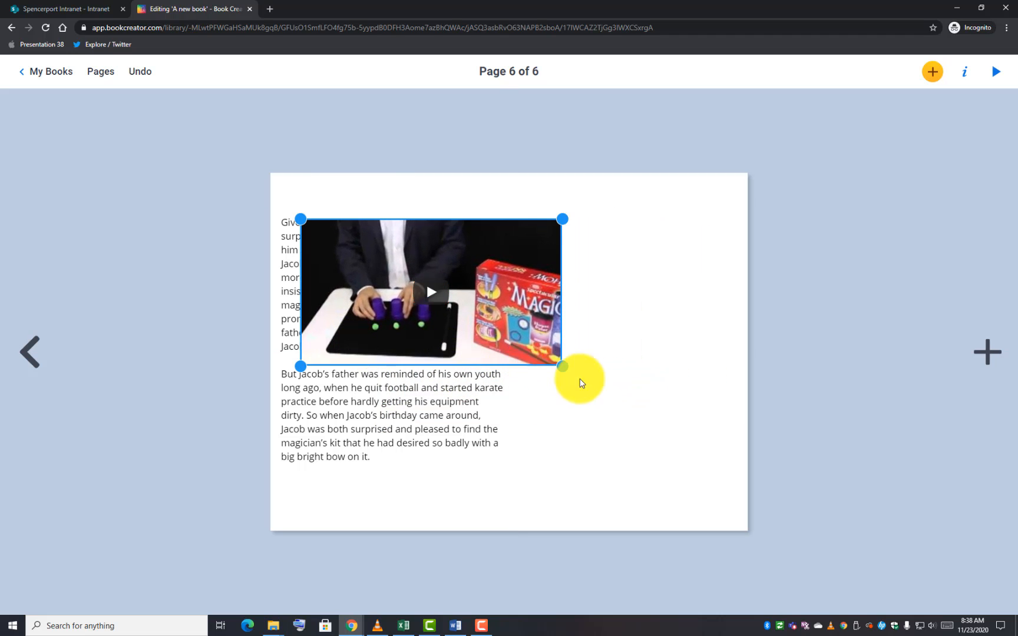